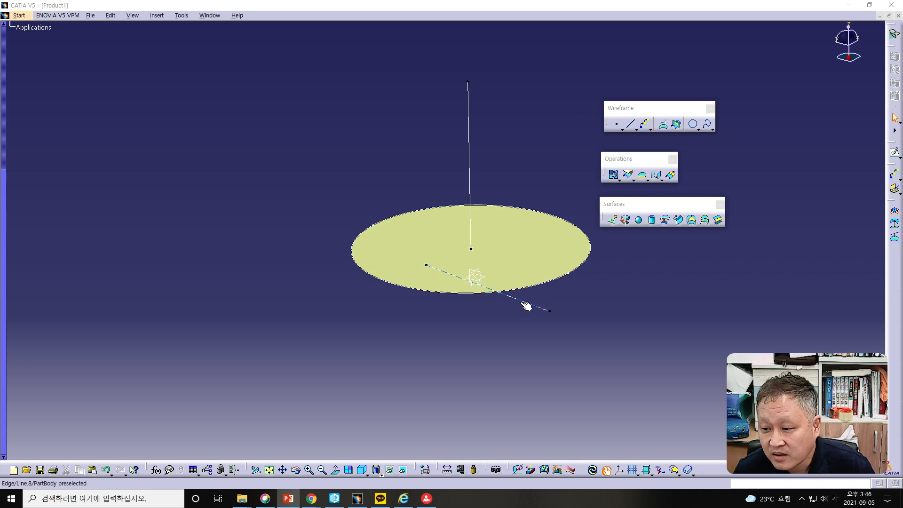
- Delete the two lines and the circular fill surface, leaving the boundary circle and the points
{"action": "key", "text": "Delete"}
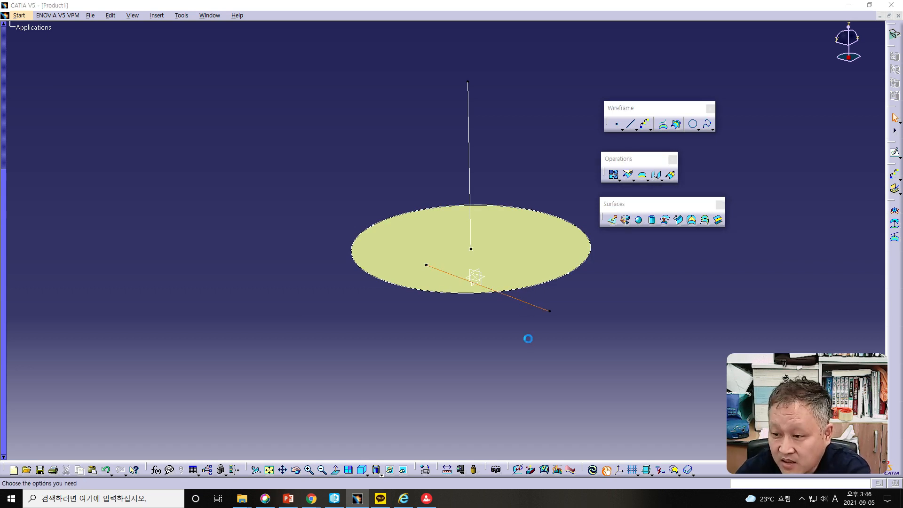
{"action": "left_click", "coordinate": [552, 430]}
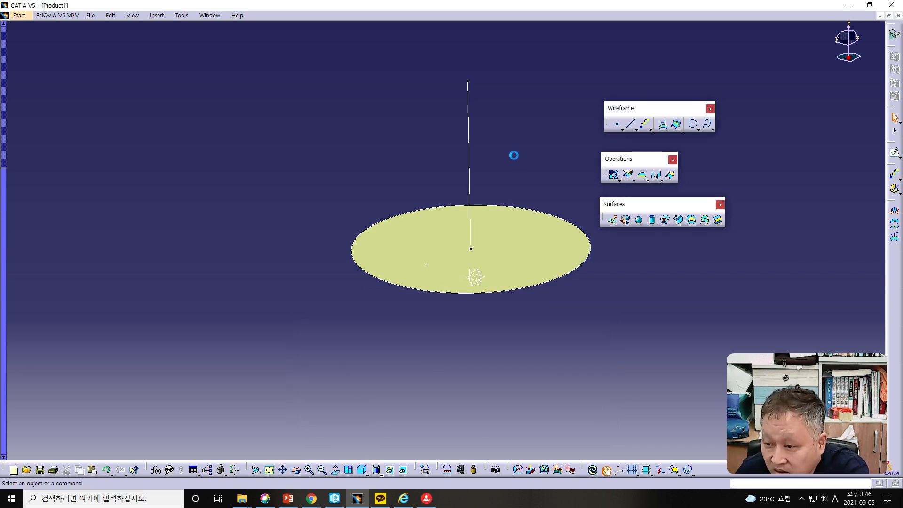
{"action": "left_click", "coordinate": [473, 173]}
{"action": "key", "text": "Delete"}
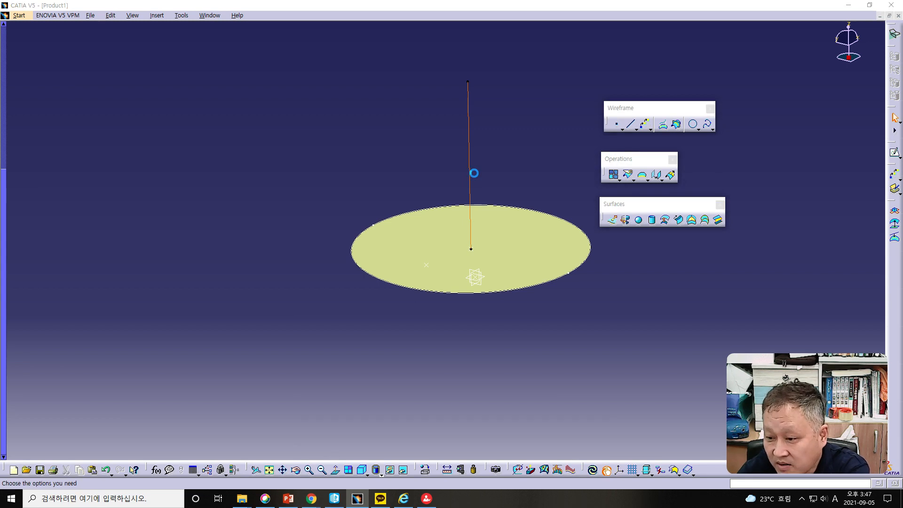
{"action": "left_click", "coordinate": [556, 431]}
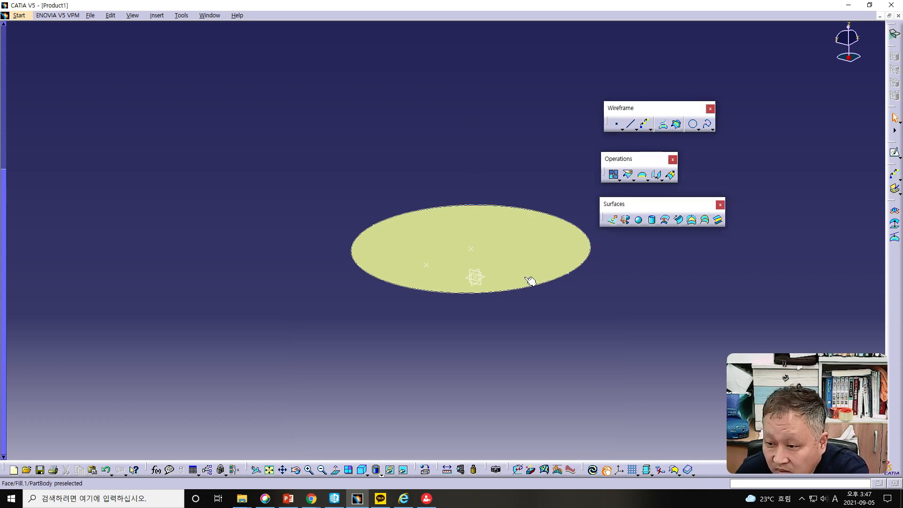
{"action": "left_click", "coordinate": [519, 252]}
{"action": "key", "text": "Delete"}
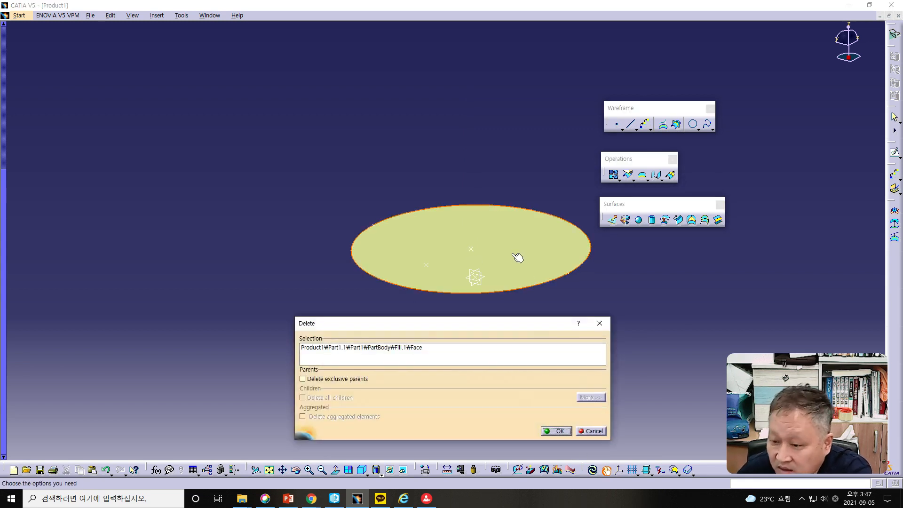
{"action": "left_click", "coordinate": [556, 431]}
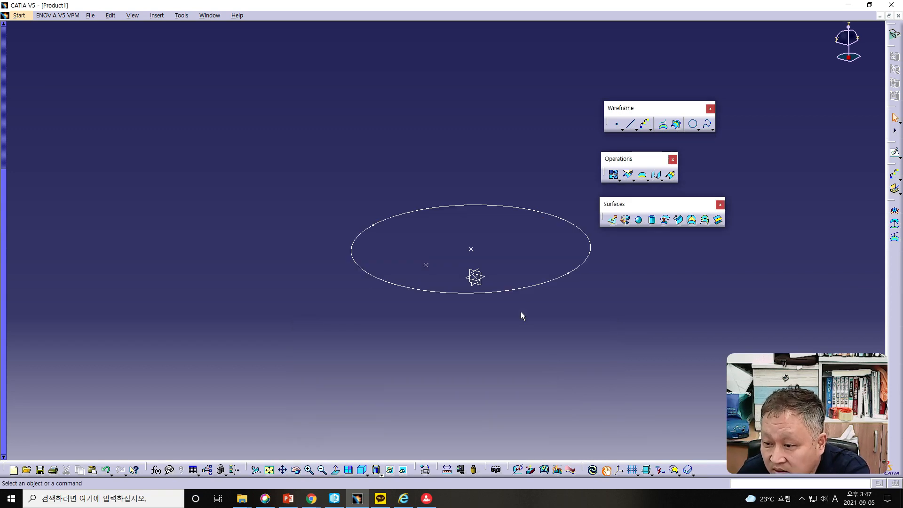
- Redefine the circle as a part arc running from 0 to 180 degrees
{"action": "left_click", "coordinate": [530, 287]}
{"action": "double_click", "coordinate": [533, 291]}
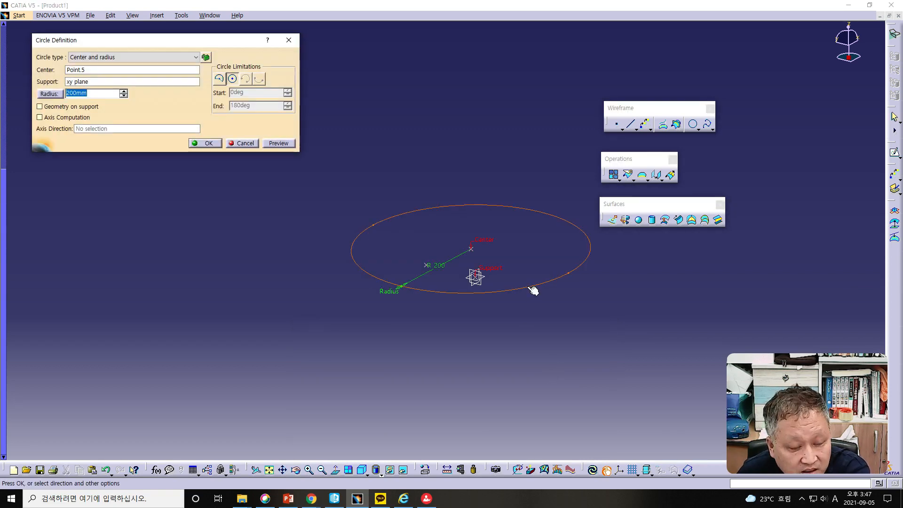
{"action": "left_click", "coordinate": [221, 79]}
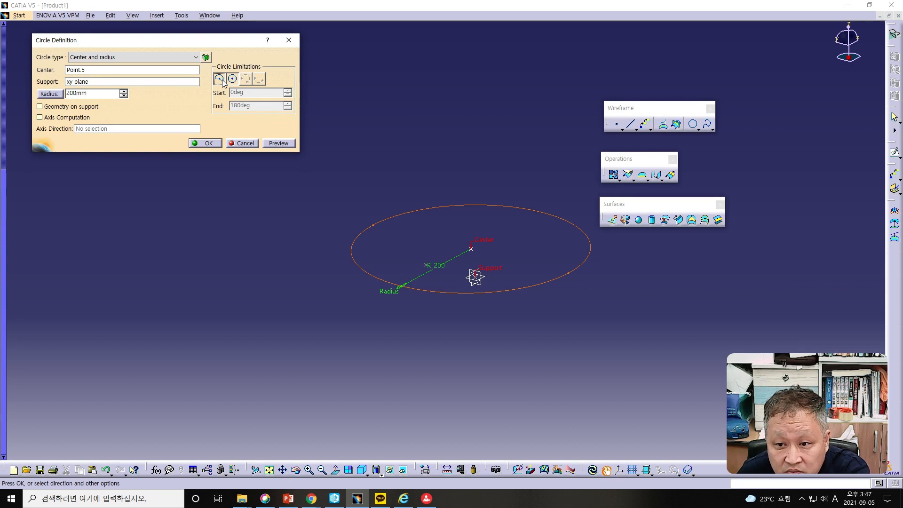
{"action": "left_click", "coordinate": [209, 144]}
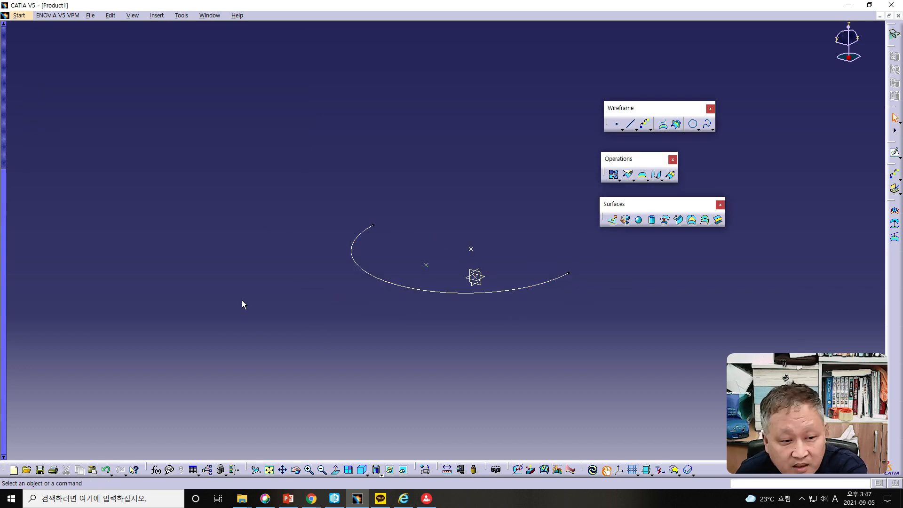
- Define an axis on the half-circle arc and try the Z component as its direction
{"action": "left_click", "coordinate": [636, 129]}
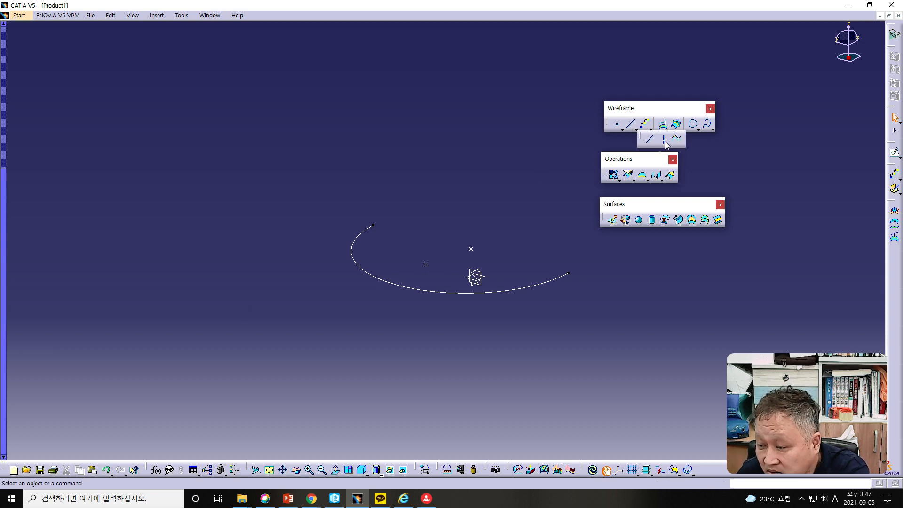
{"action": "left_click", "coordinate": [664, 142]}
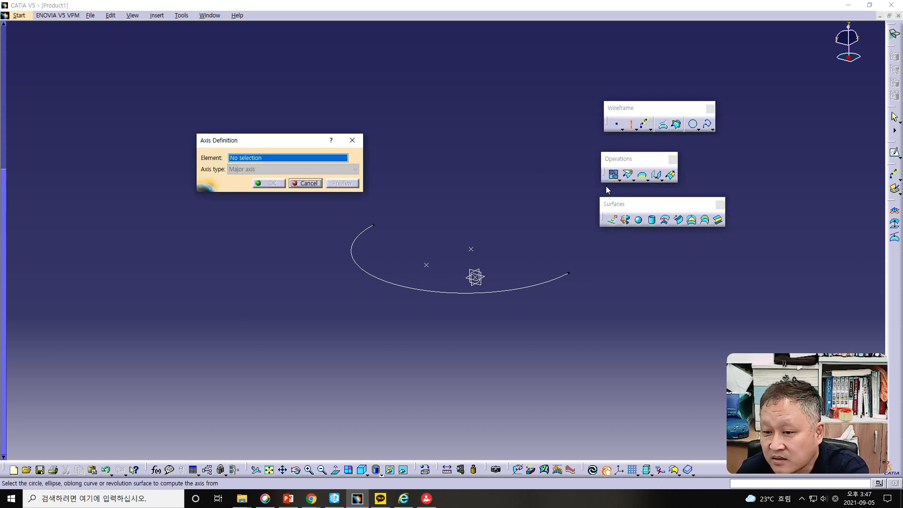
{"action": "left_click", "coordinate": [371, 273]}
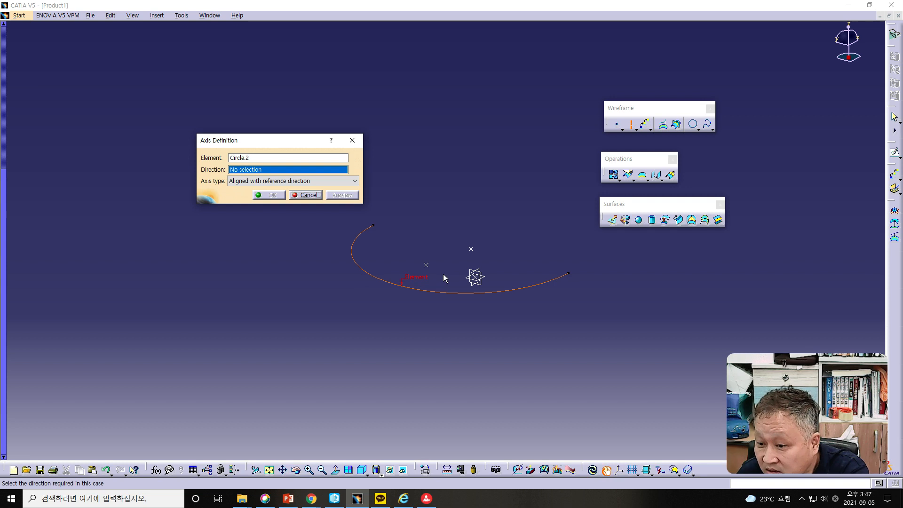
{"action": "right_click", "coordinate": [261, 170]}
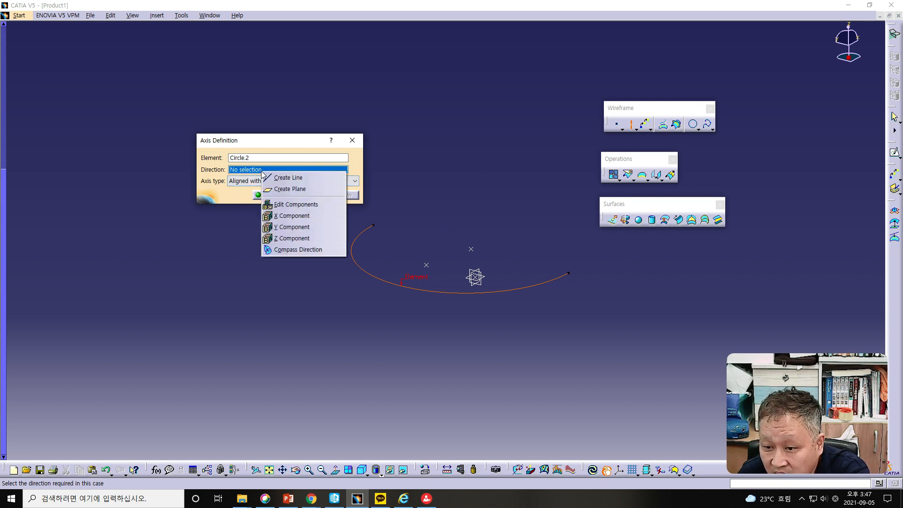
{"action": "left_click", "coordinate": [278, 239]}
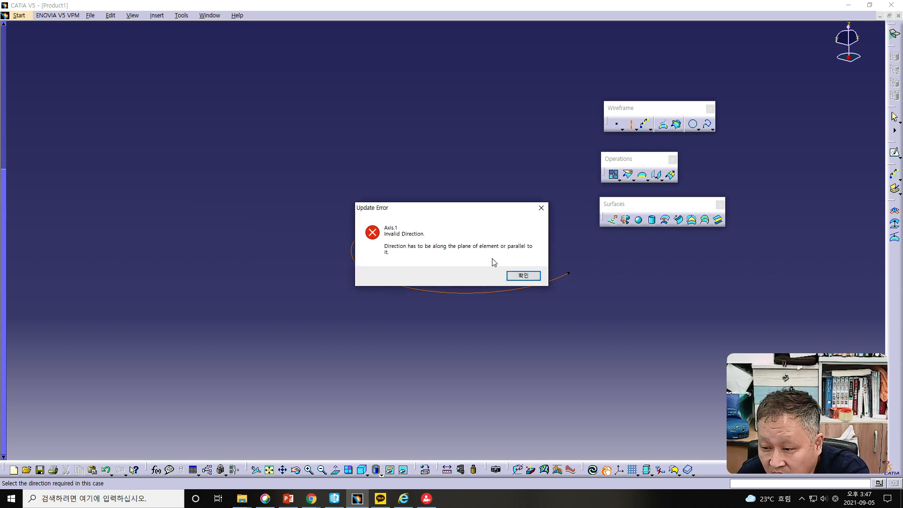
{"action": "left_click", "coordinate": [528, 276]}
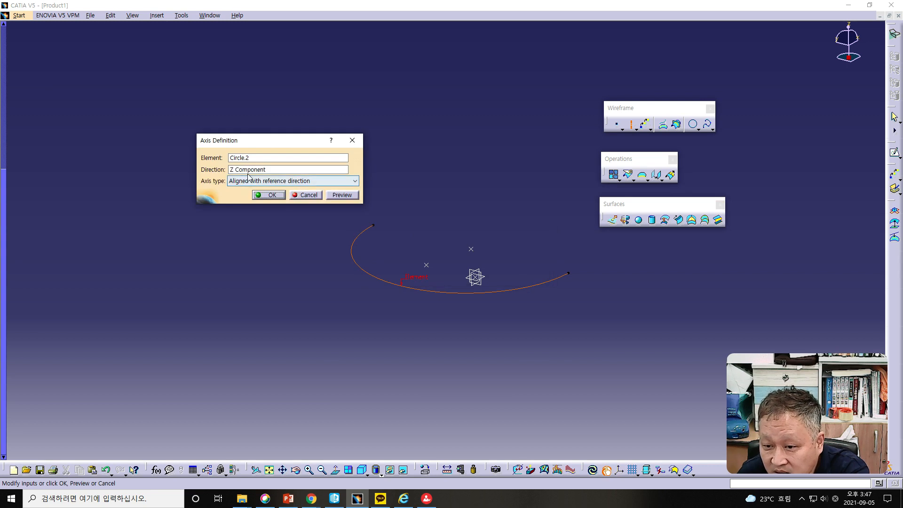
- Set the axis direction to the X component and inspect the previewed axis line
{"action": "left_click", "coordinate": [244, 171]}
{"action": "right_click", "coordinate": [243, 172]}
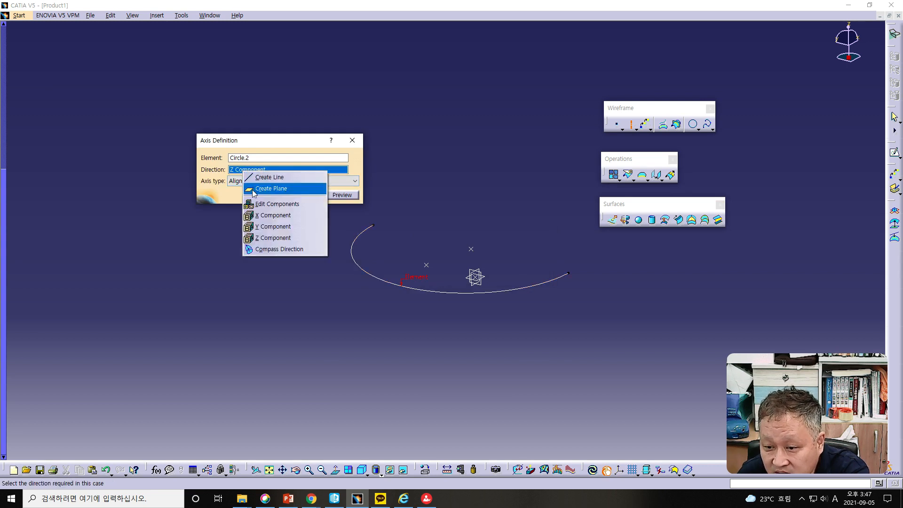
{"action": "left_click", "coordinate": [273, 215]}
{"action": "middle_click_drag", "start_coordinate": [470, 363], "coordinate": [438, 308]}
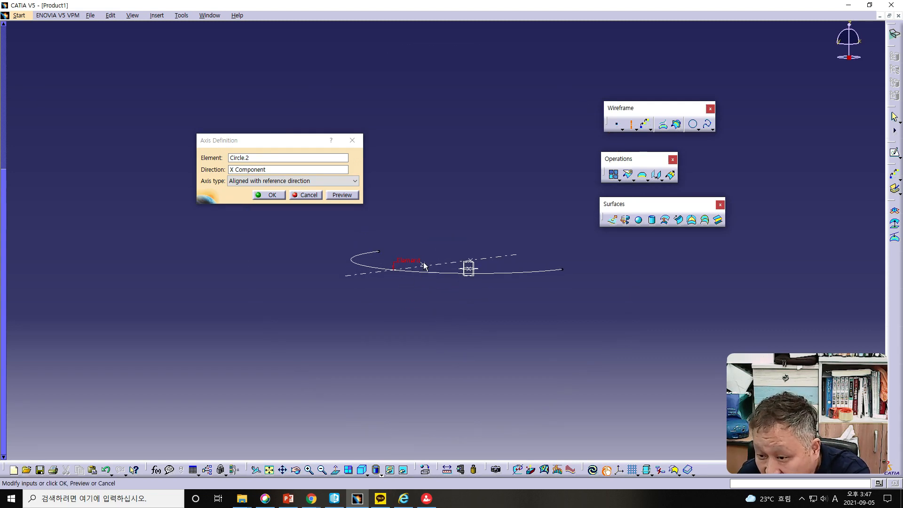
{"action": "middle_click_drag", "start_coordinate": [395, 302], "coordinate": [399, 329]}
- Set the direction of the arc's axis to the Y component
{"action": "left_click", "coordinate": [265, 170]}
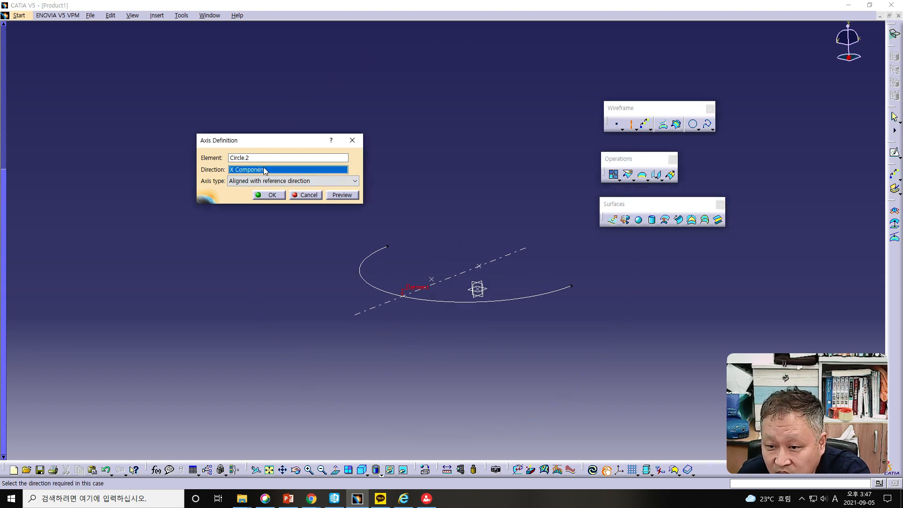
{"action": "right_click", "coordinate": [264, 169]}
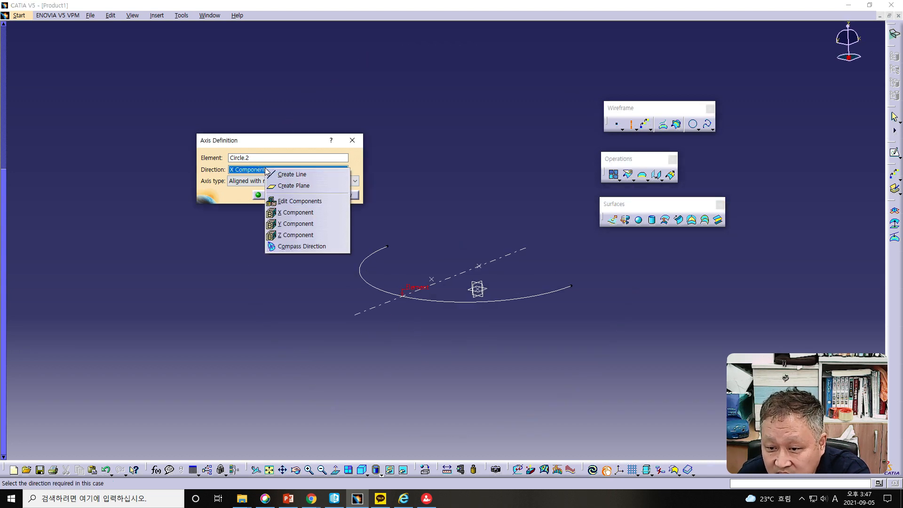
{"action": "left_click", "coordinate": [279, 224]}
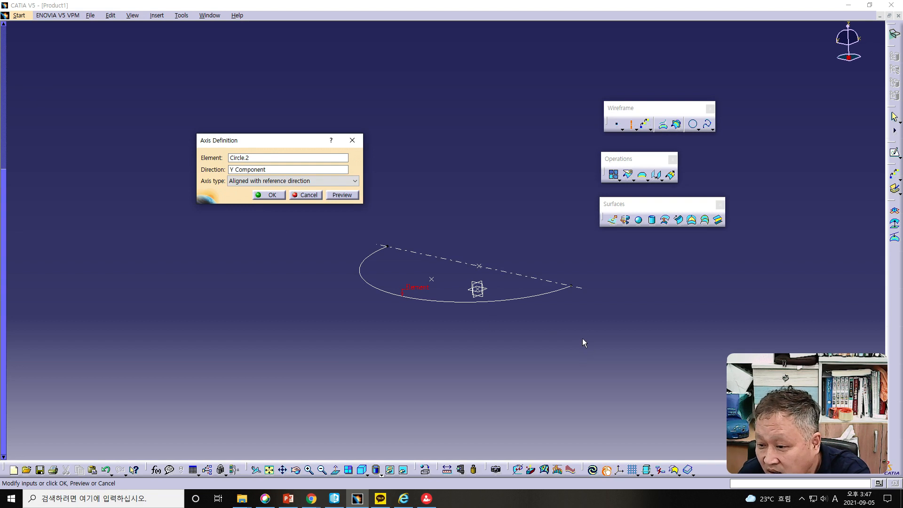
{"action": "middle_click_drag", "start_coordinate": [583, 337], "coordinate": [469, 372]}
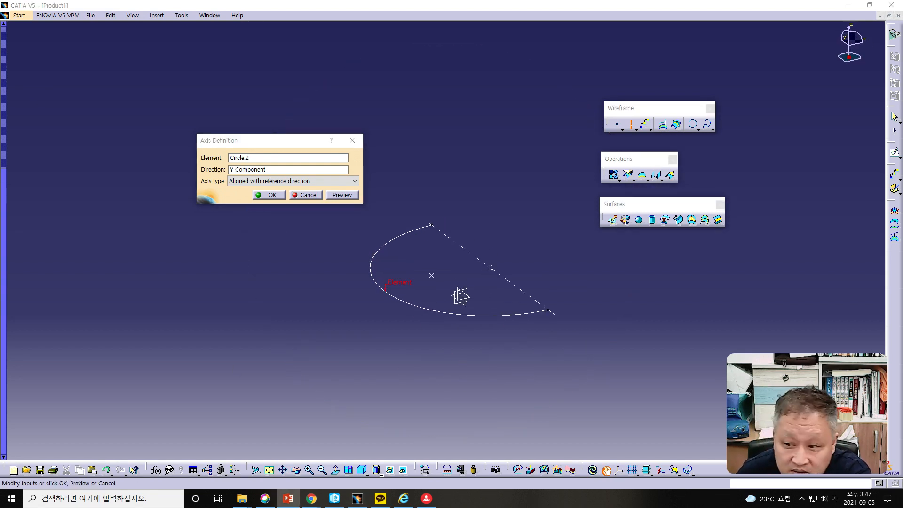
- Switch to the PowerPoint lesson, review the Axis slide and advance to the Poly Line slide
{"action": "left_click_drag", "start_coordinate": [0, 61], "coordinate": [406, 16]}
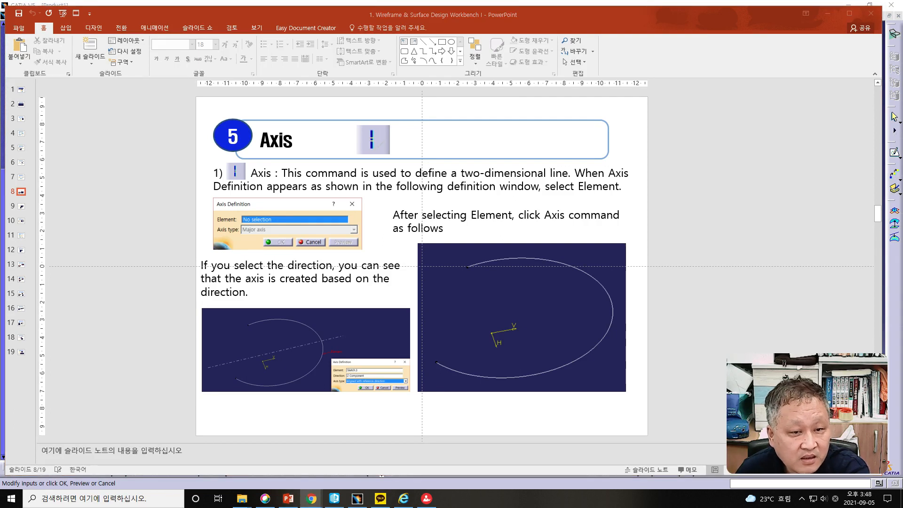
{"action": "left_click", "coordinate": [106, 236]}
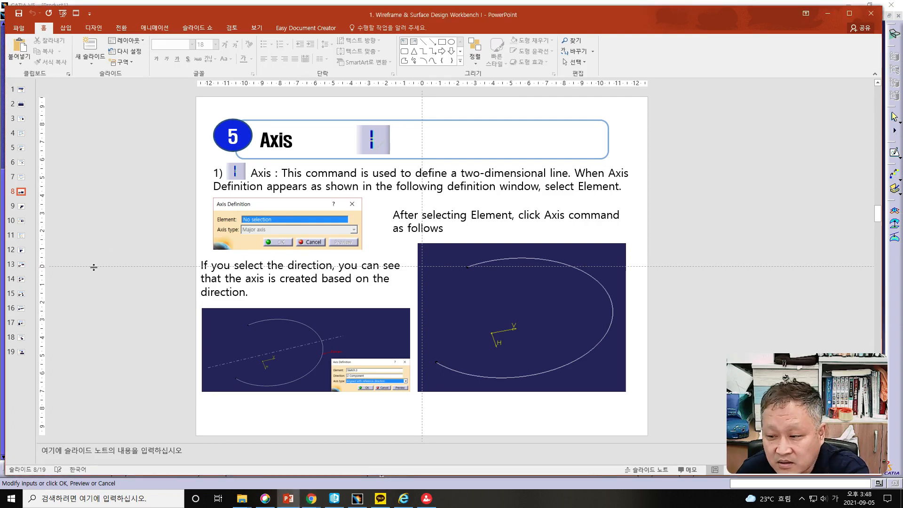
{"action": "scroll", "coordinate": [93, 267], "scroll_direction": "down", "scroll_amount": 1}
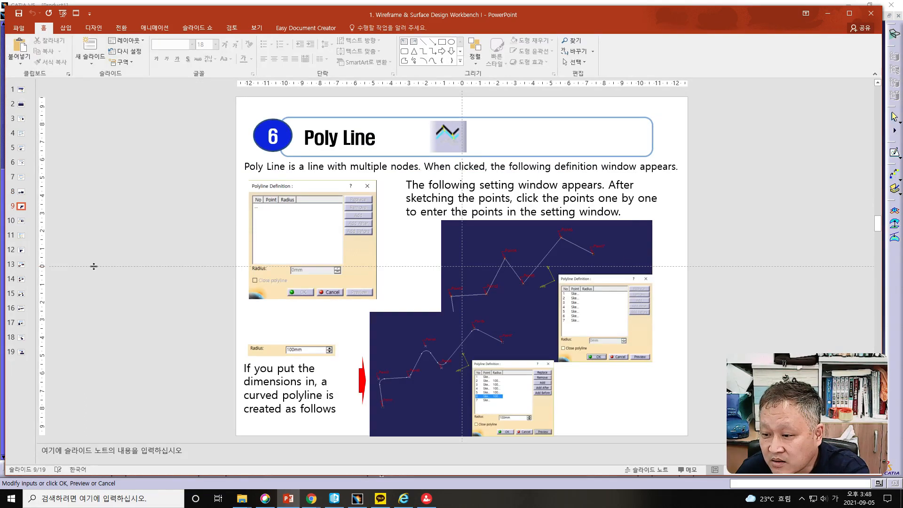
{"action": "left_click_drag", "start_coordinate": [300, 18], "coordinate": [0, 20]}
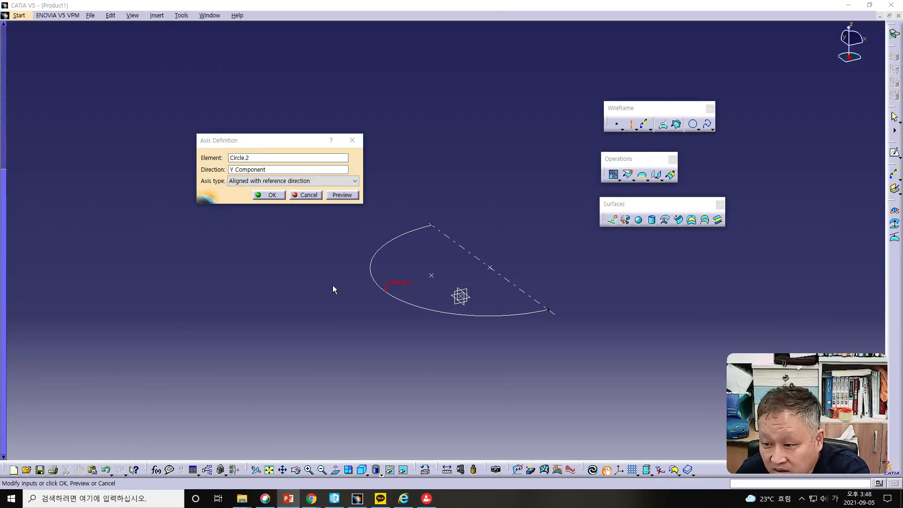
- Return to CATIA and create the arc's axis with the current definition
{"action": "left_click", "coordinate": [349, 329]}
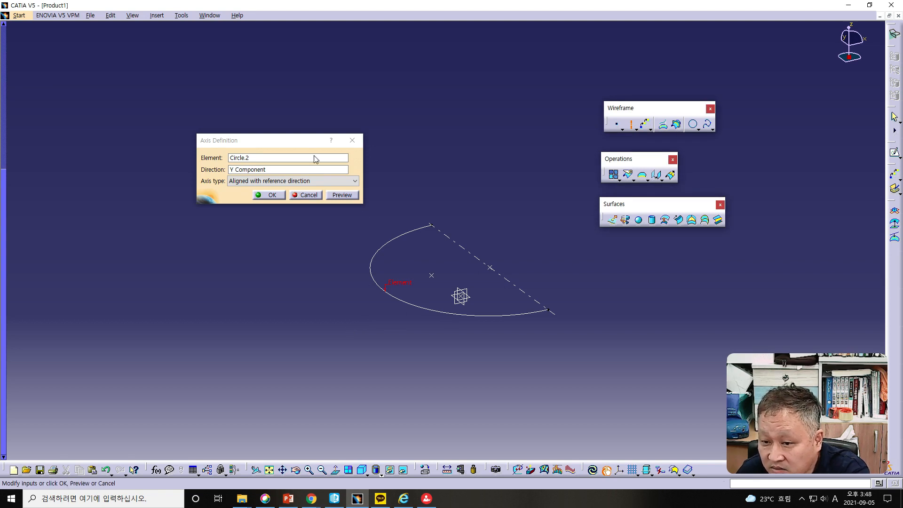
{"action": "left_click", "coordinate": [271, 194]}
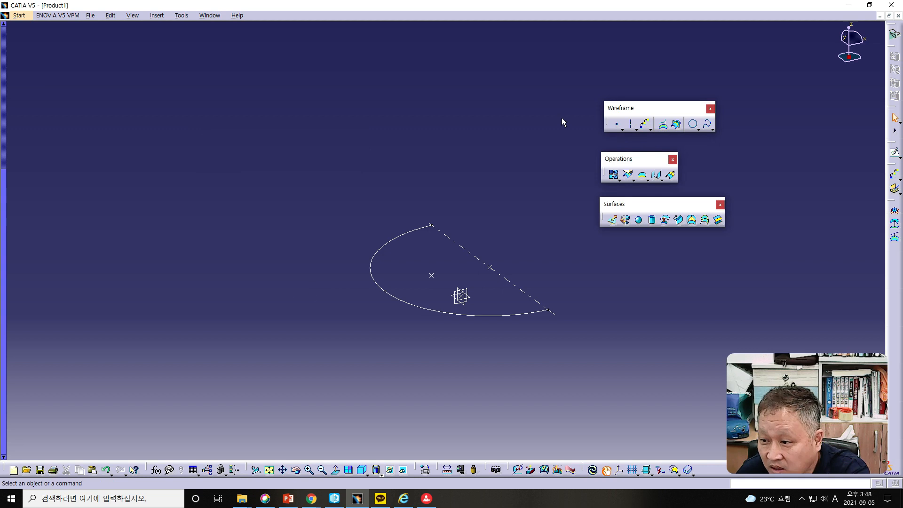
- Create a second axis on the half-circle arc, aligned with the X component
{"action": "left_click", "coordinate": [630, 123]}
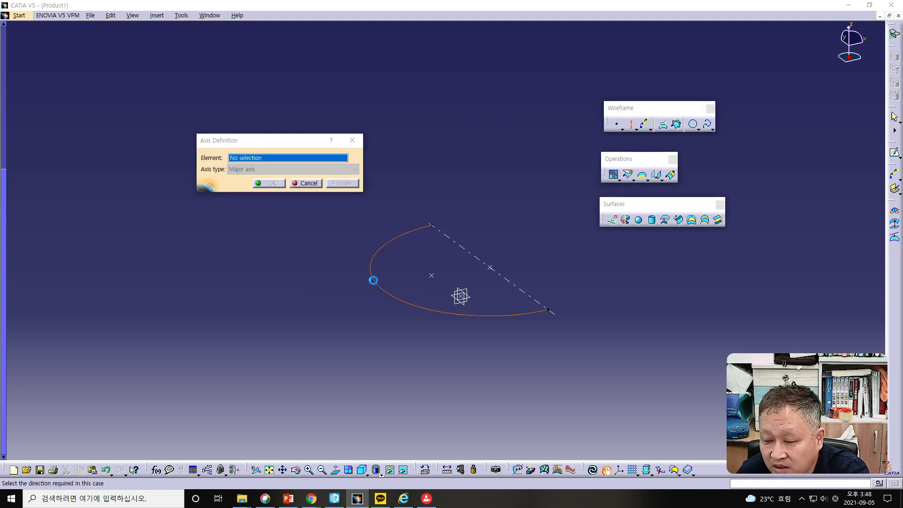
{"action": "left_click", "coordinate": [371, 279]}
{"action": "right_click", "coordinate": [280, 171]}
{"action": "left_click", "coordinate": [300, 214]}
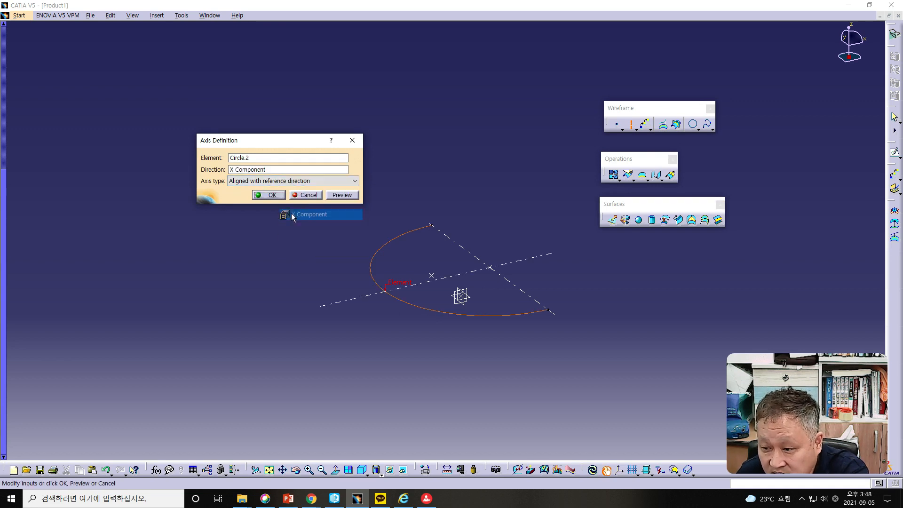
{"action": "left_click", "coordinate": [271, 195]}
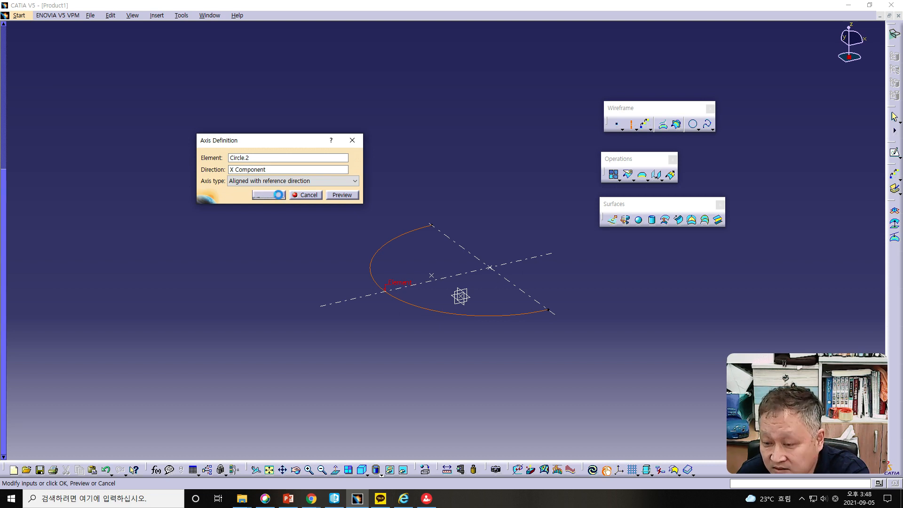
{"action": "middle_click_drag", "start_coordinate": [533, 340], "coordinate": [528, 363]}
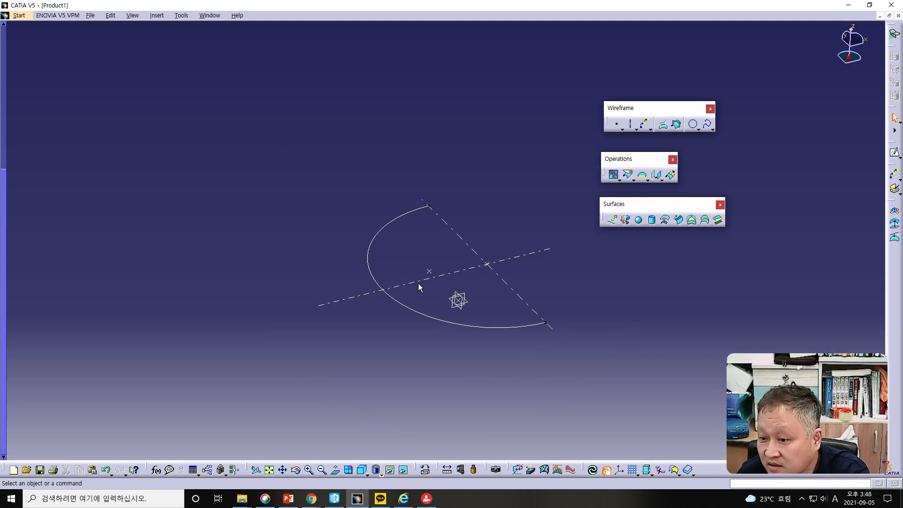
- Bring up the PowerPoint lesson and read how the Poly Line command works
{"action": "left_click_drag", "start_coordinate": [0, 14], "coordinate": [574, 13]}
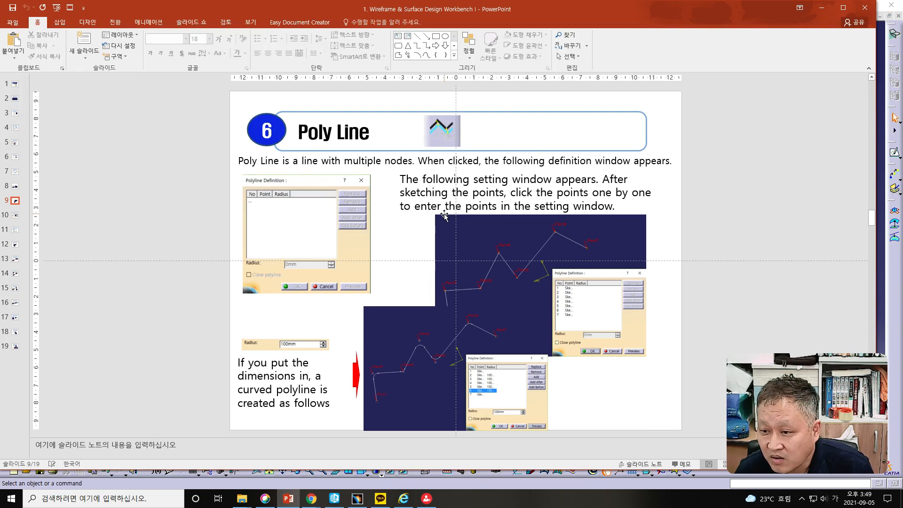
{"action": "left_click_drag", "start_coordinate": [453, 10], "coordinate": [0, 15]}
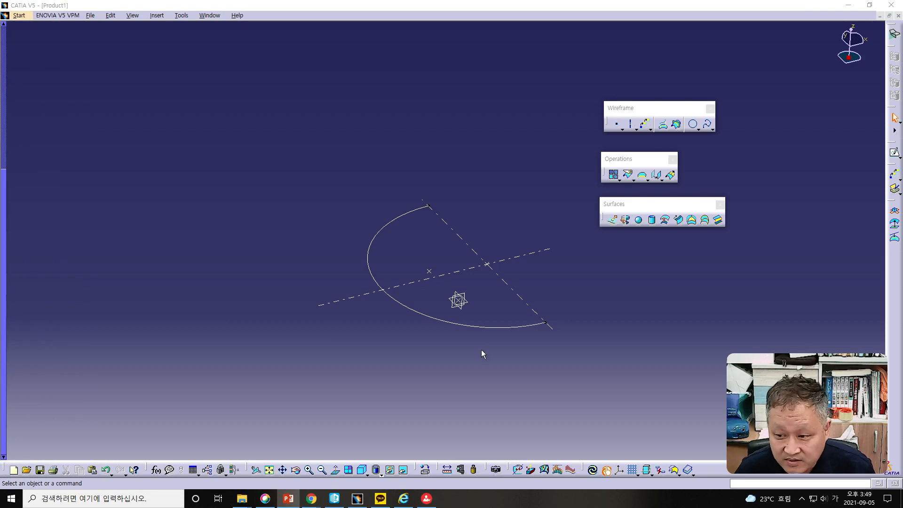
- Return to CATIA and switch to the Part Design workbench
{"action": "left_click", "coordinate": [441, 354]}
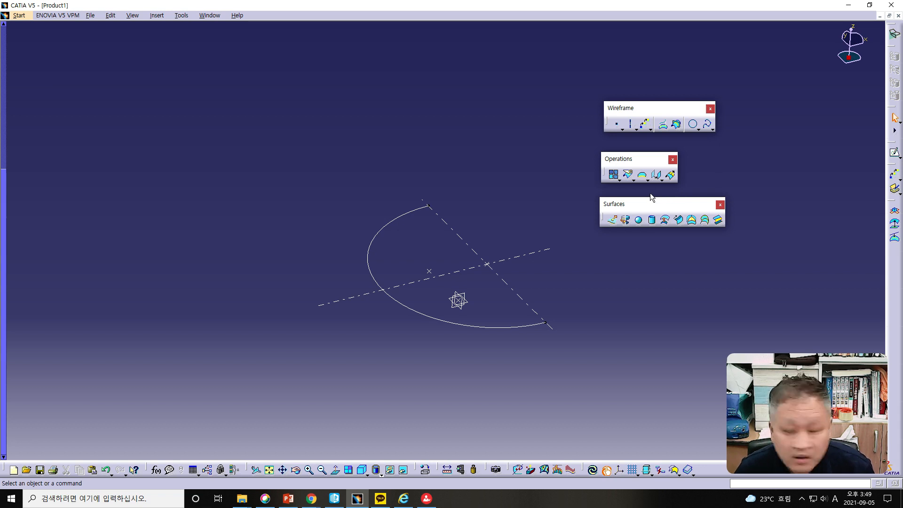
{"action": "left_click", "coordinate": [20, 15]}
{"action": "left_click", "coordinate": [32, 27]}
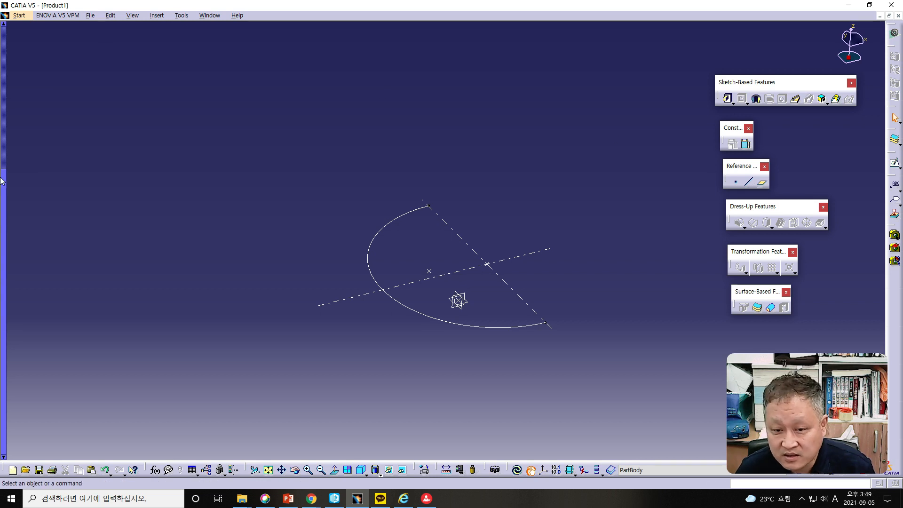
- Open a new sketch on Part1's xy plane
{"action": "left_click_drag", "start_coordinate": [3, 188], "coordinate": [7, 16]}
{"action": "left_click", "coordinate": [49, 70]}
{"action": "left_click", "coordinate": [894, 162]}
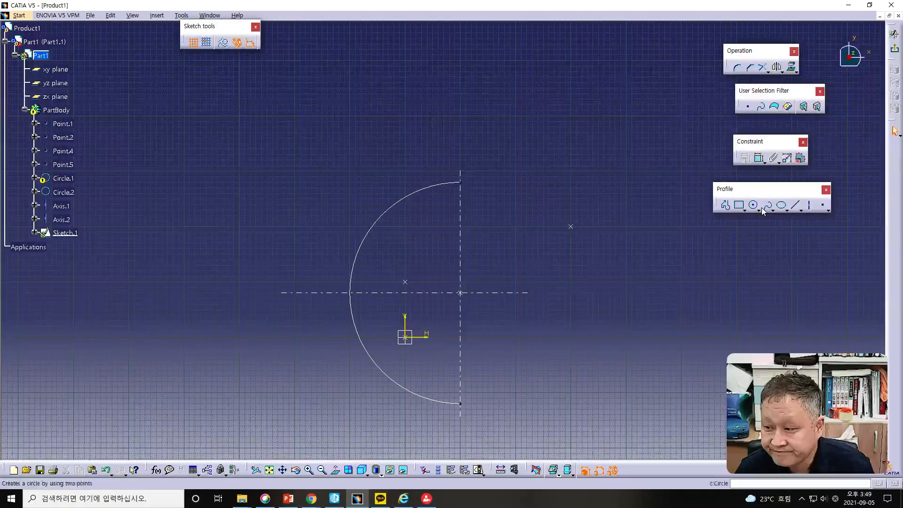
- Draw an open zigzag profile of nine line segments running across the half-circle arc, and exit the sketch
{"action": "left_click", "coordinate": [725, 205]}
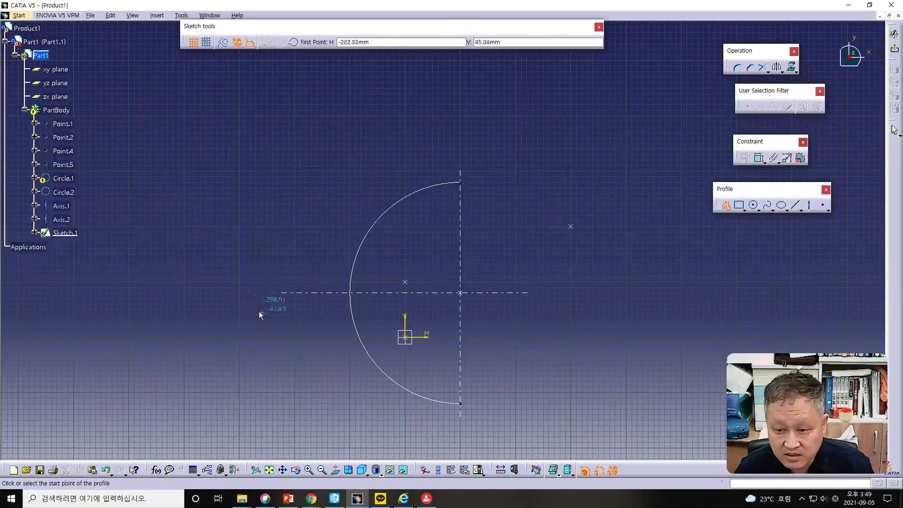
{"action": "left_click", "coordinate": [216, 292]}
{"action": "left_click", "coordinate": [252, 242]}
{"action": "left_click", "coordinate": [313, 310]}
{"action": "left_click", "coordinate": [388, 260]}
{"action": "left_click", "coordinate": [473, 320]}
{"action": "left_click", "coordinate": [527, 236]}
{"action": "left_click", "coordinate": [616, 270]}
{"action": "left_click", "coordinate": [662, 176]}
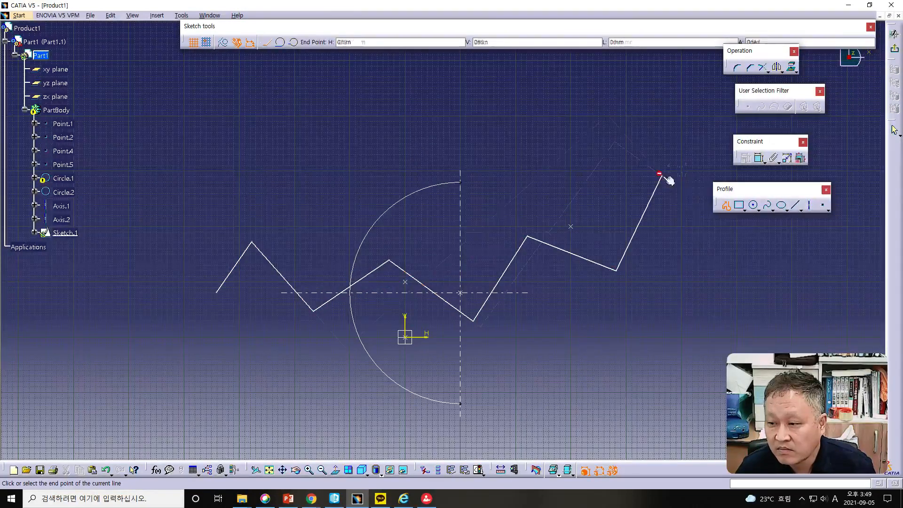
{"action": "left_click", "coordinate": [723, 239]}
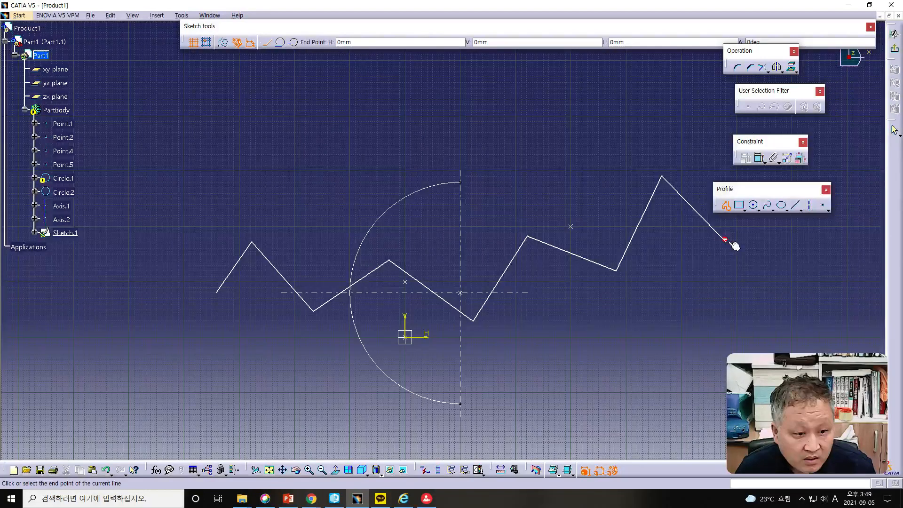
{"action": "double_click", "coordinate": [749, 251]}
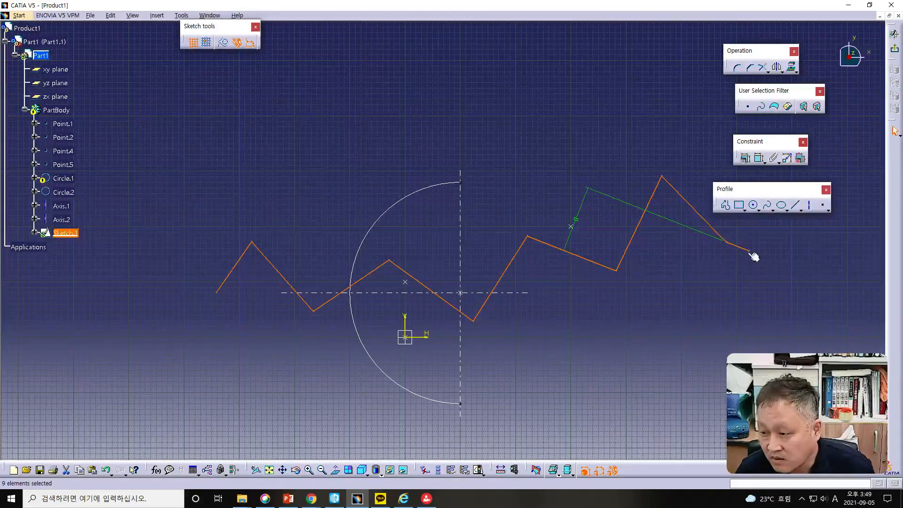
{"action": "left_click", "coordinate": [893, 49]}
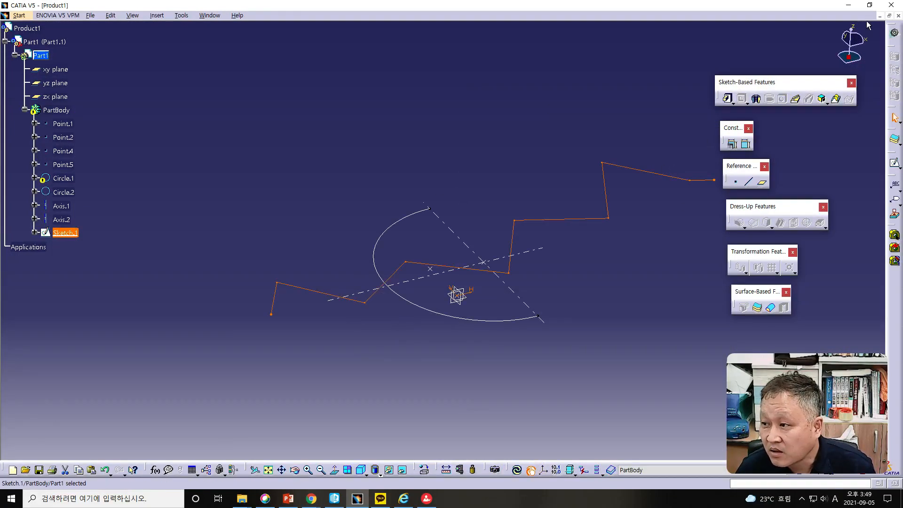
- Keep Product1 open and switch to the Wireframe and Surface Design workbench
{"action": "left_click", "coordinate": [897, 16]}
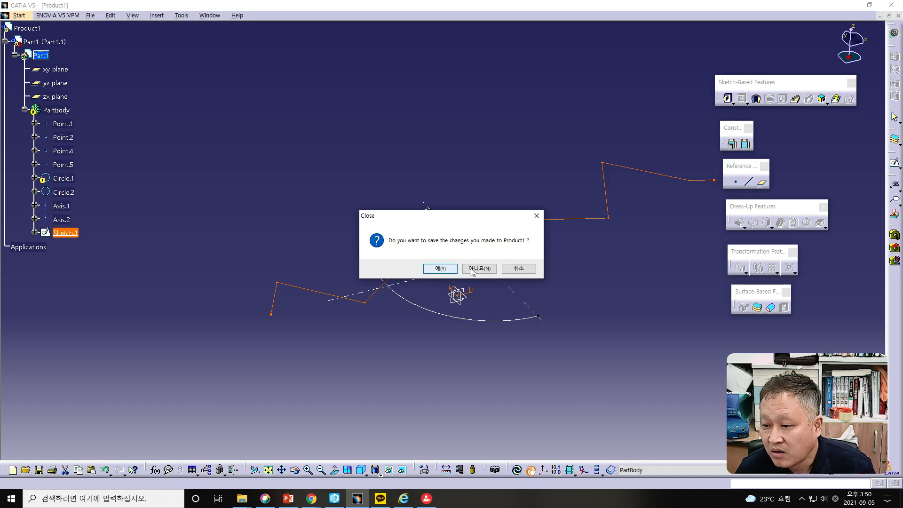
{"action": "left_click", "coordinate": [518, 268]}
{"action": "left_click", "coordinate": [17, 12]}
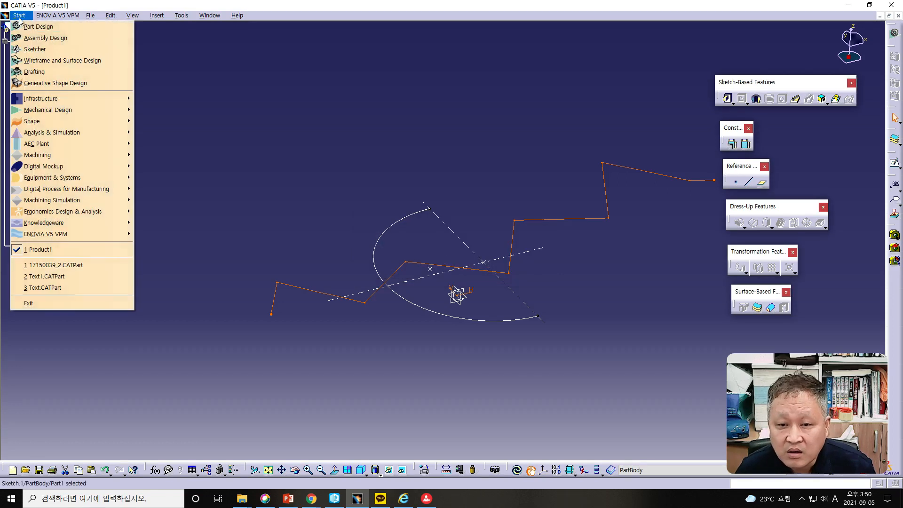
{"action": "left_click", "coordinate": [61, 60]}
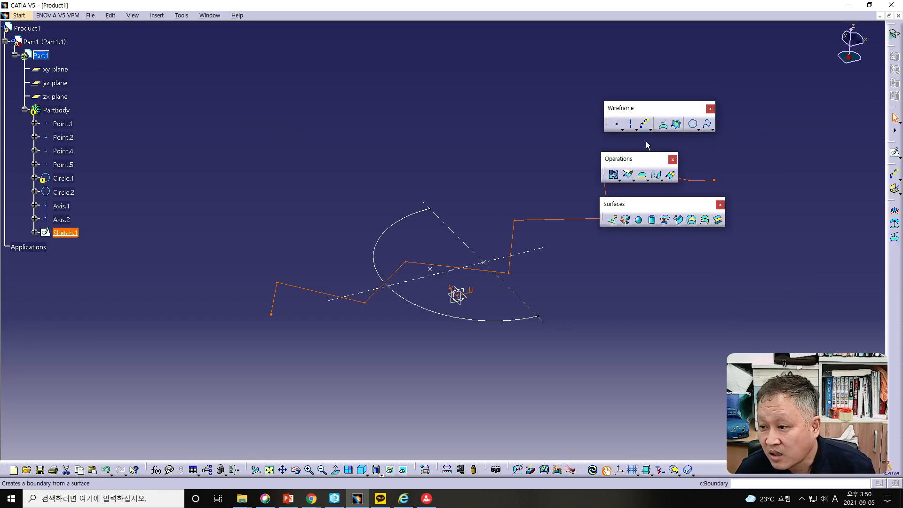
- Create a polyline through all ten vertices of the zigzag sketch, picked in order from its lower end to its upper end
{"action": "left_click", "coordinate": [636, 129]}
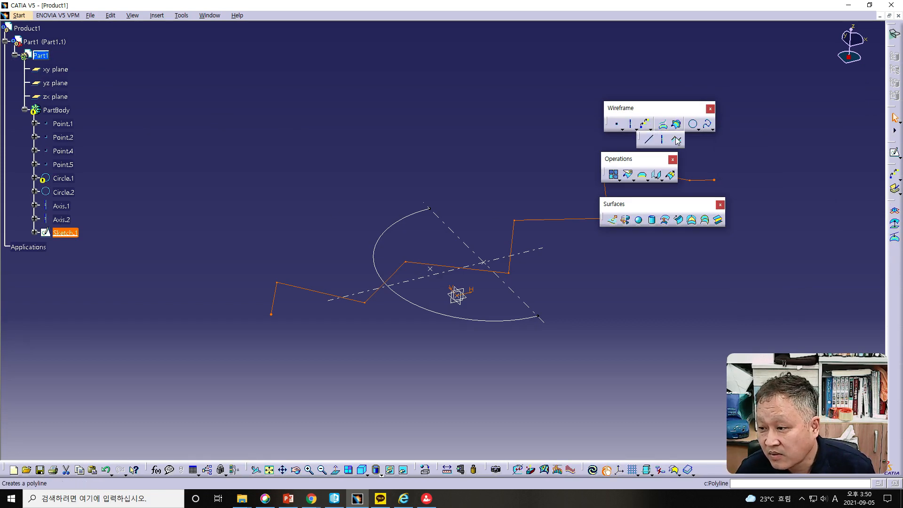
{"action": "left_click", "coordinate": [675, 137]}
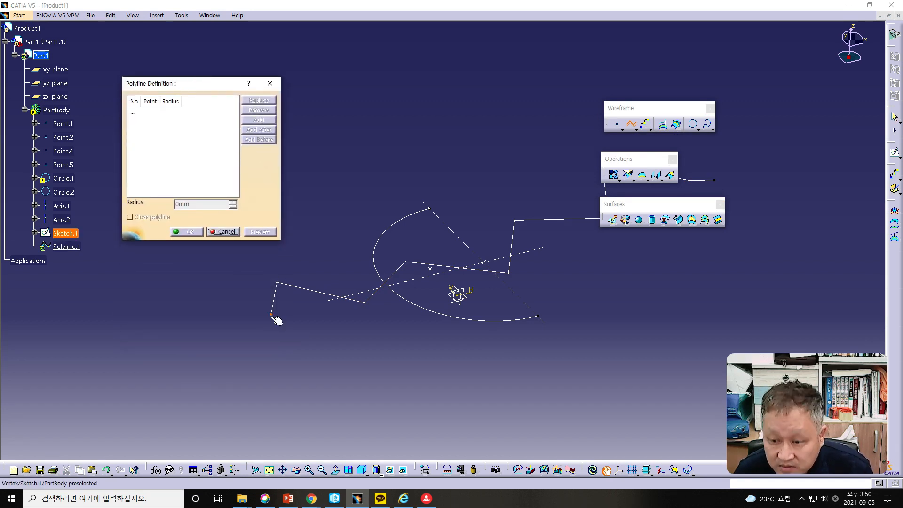
{"action": "left_click", "coordinate": [272, 314]}
{"action": "left_click", "coordinate": [278, 282]}
{"action": "left_click", "coordinate": [366, 302]}
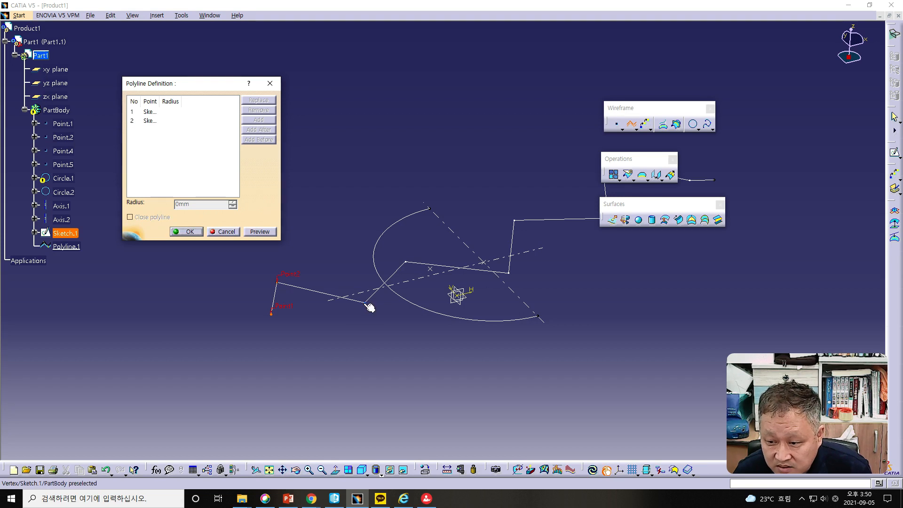
{"action": "left_click", "coordinate": [405, 261]}
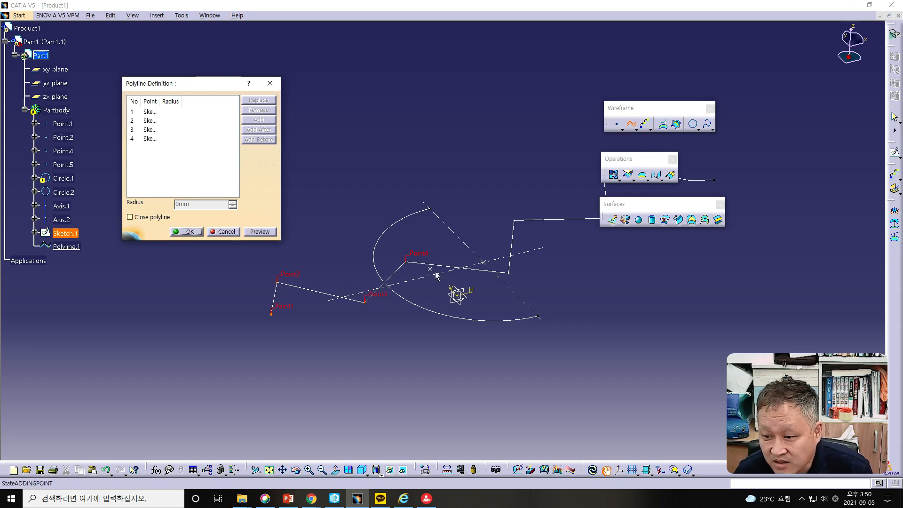
{"action": "left_click", "coordinate": [509, 271]}
{"action": "left_click", "coordinate": [516, 222]}
{"action": "middle_click_drag", "start_coordinate": [576, 285], "coordinate": [506, 308]}
{"action": "left_click", "coordinate": [537, 240]}
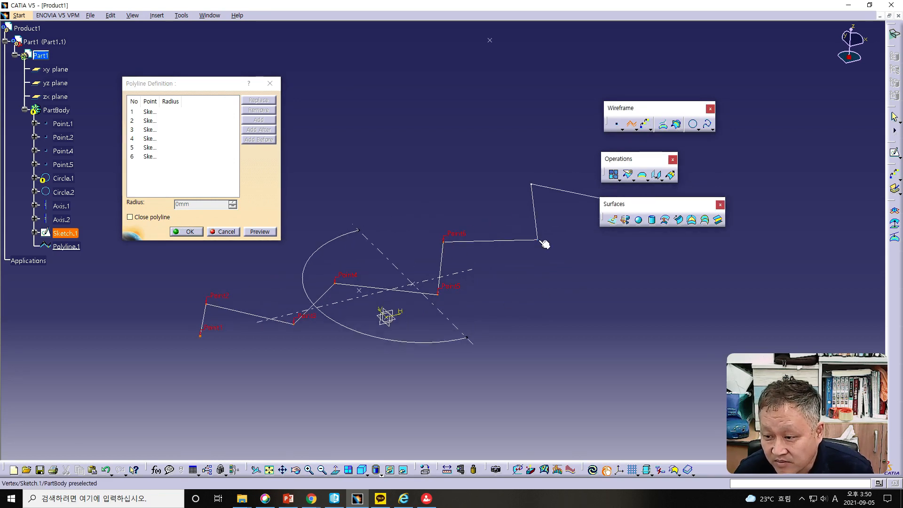
{"action": "left_click", "coordinate": [533, 186]}
{"action": "middle_click_drag", "start_coordinate": [571, 326], "coordinate": [495, 348]}
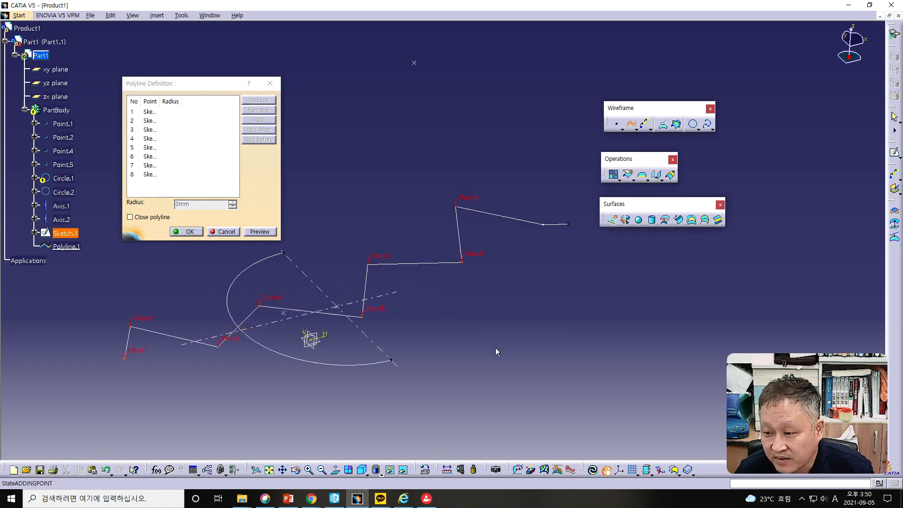
{"action": "left_click", "coordinate": [543, 225]}
{"action": "left_click", "coordinate": [570, 225]}
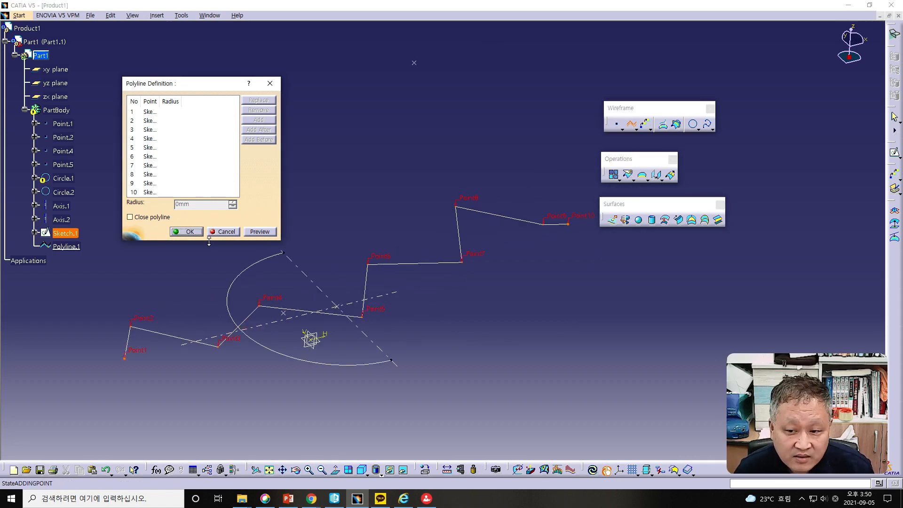
{"action": "left_click", "coordinate": [197, 235]}
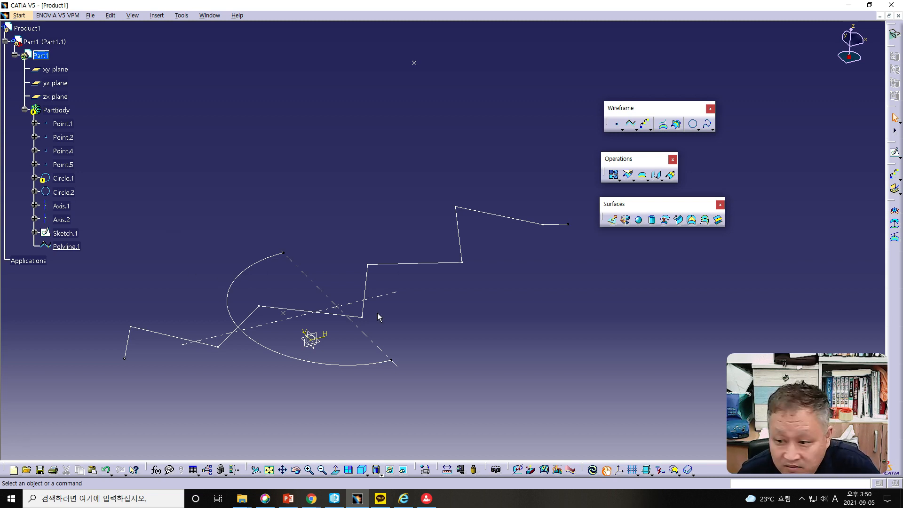
- Reopen the polyline's definition, try the Close polyline option, and turn it off again
{"action": "double_click", "coordinate": [74, 246]}
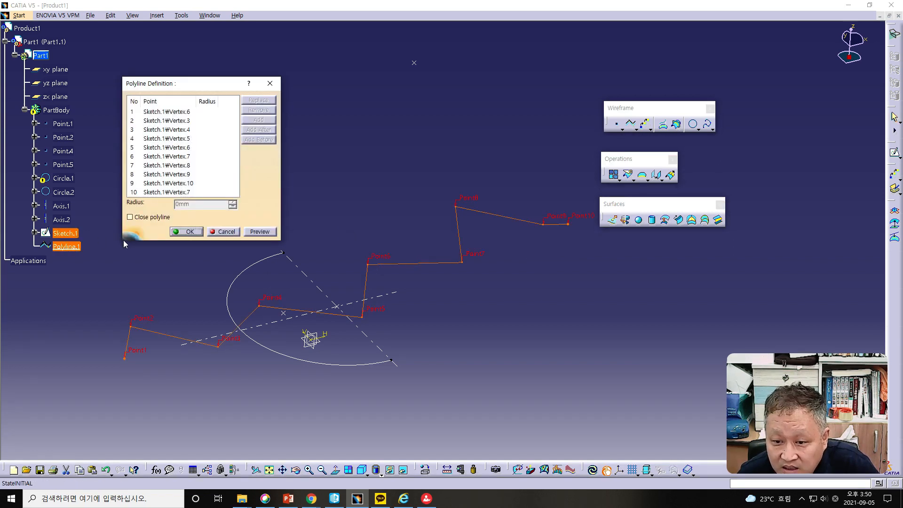
{"action": "left_click", "coordinate": [130, 218]}
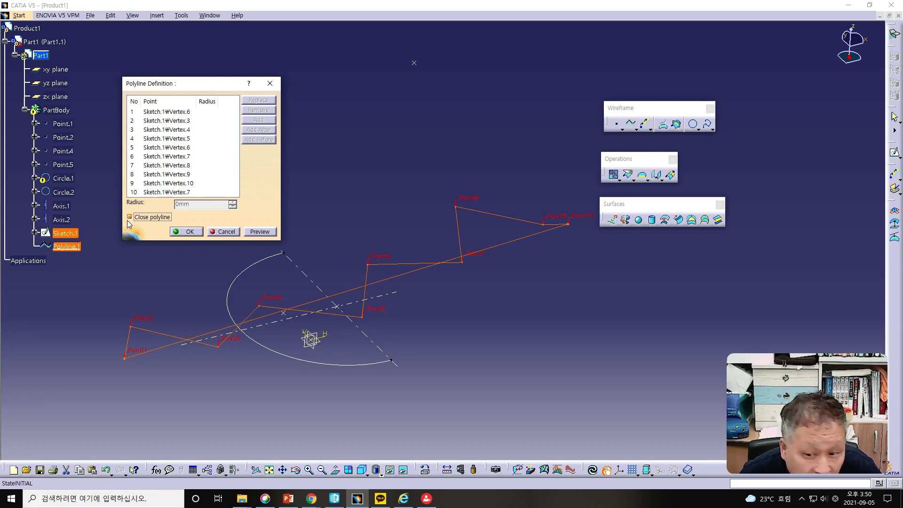
{"action": "left_click", "coordinate": [130, 217]}
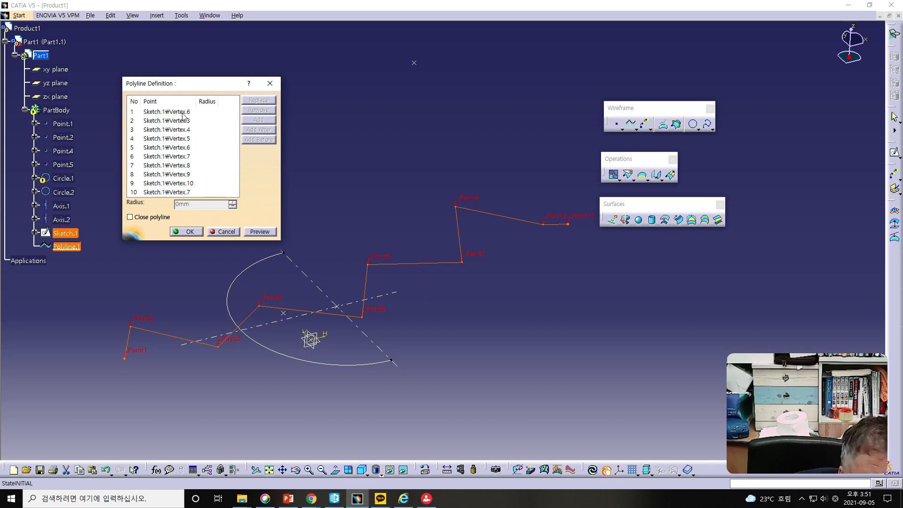
- Examine the polyline's point list sorted by the Radius and Point columns, and leave the definition
{"action": "left_click", "coordinate": [207, 101]}
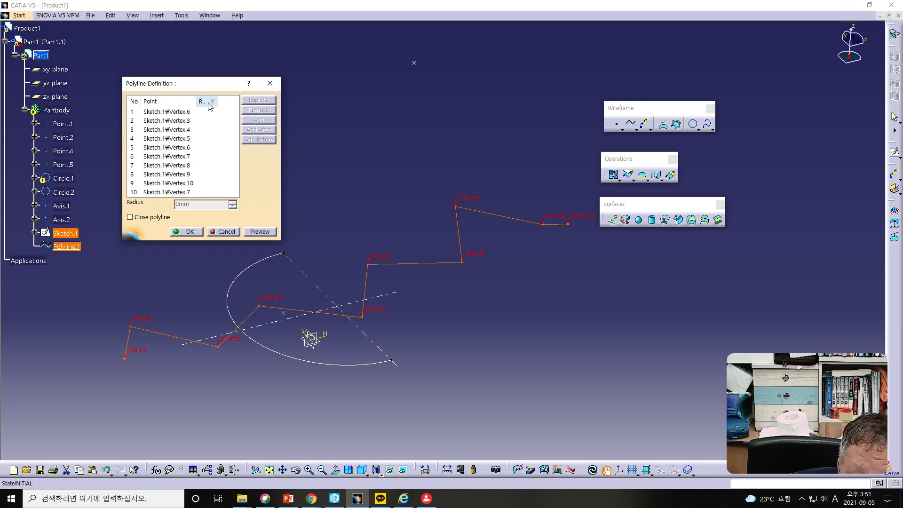
{"action": "left_click", "coordinate": [168, 102]}
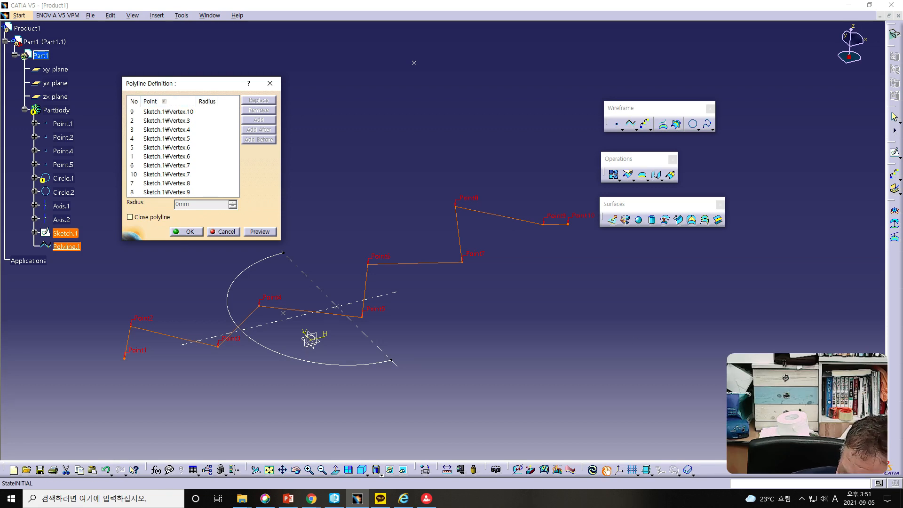
{"action": "left_click", "coordinate": [209, 102]}
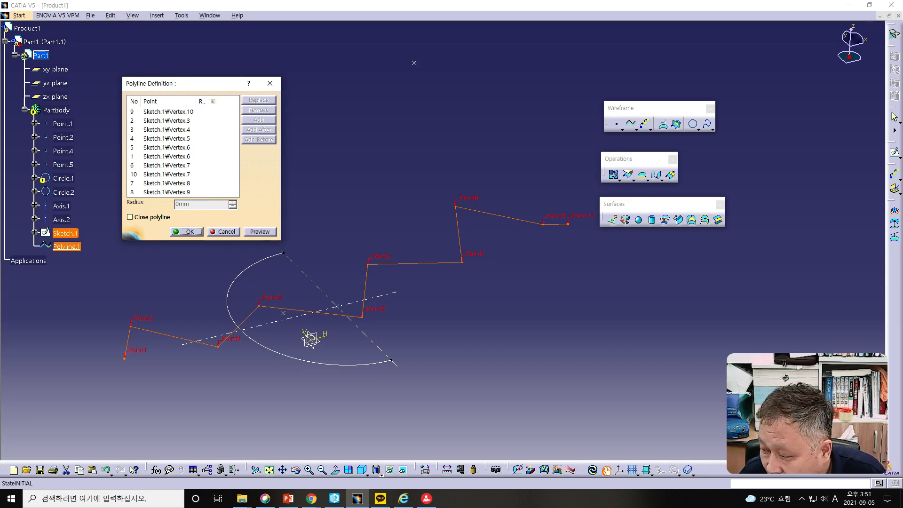
{"action": "key", "text": "Return"}
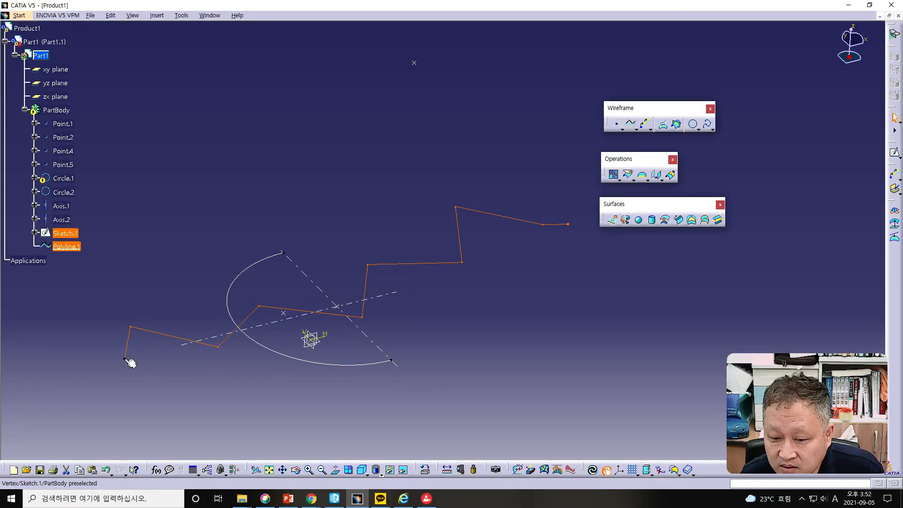
- Create an On curve point on the polyline at its lower end vertex
{"action": "left_click", "coordinate": [615, 124]}
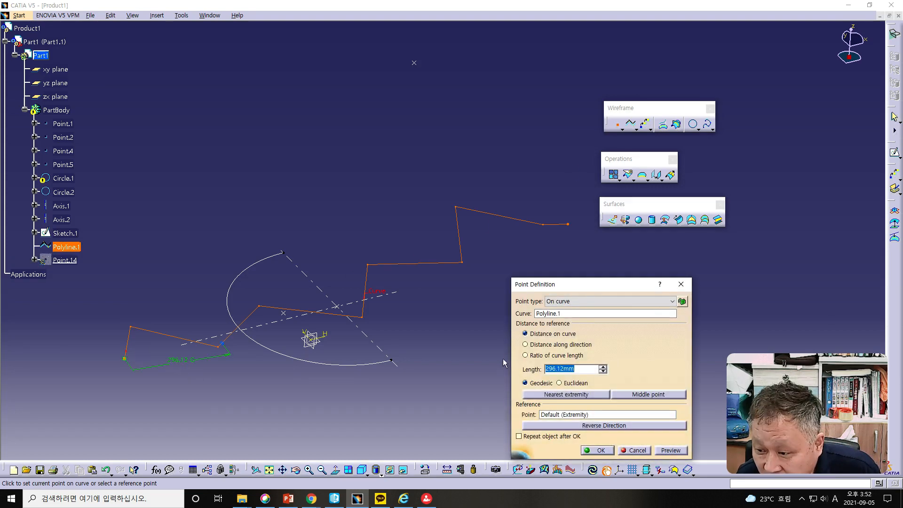
{"action": "left_click", "coordinate": [164, 334]}
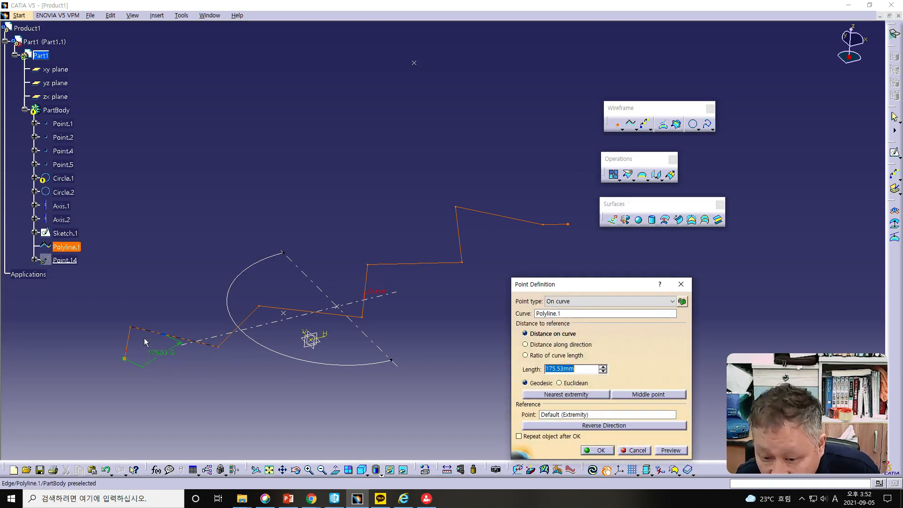
{"action": "left_click", "coordinate": [126, 363]}
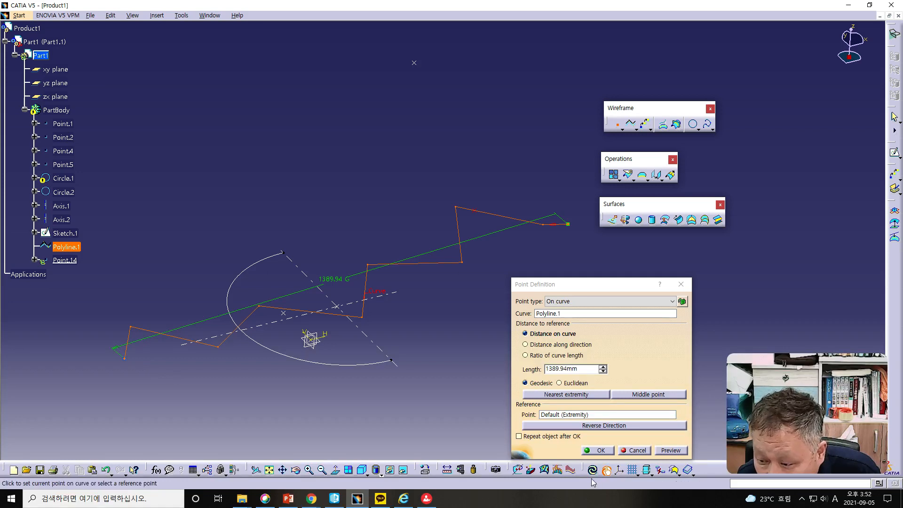
{"action": "left_click", "coordinate": [601, 451]}
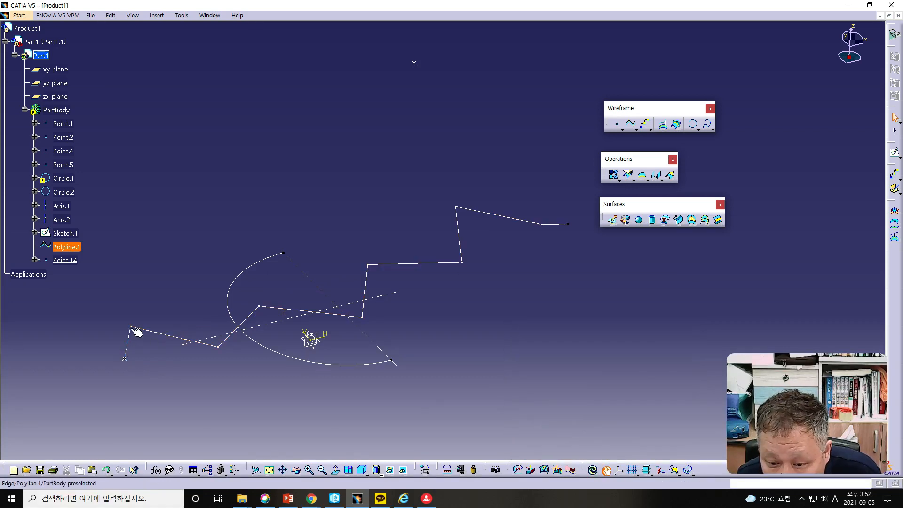
- Create an On curve point at the polyline's second vertex, the first corner after its lower end
{"action": "left_click", "coordinate": [616, 125]}
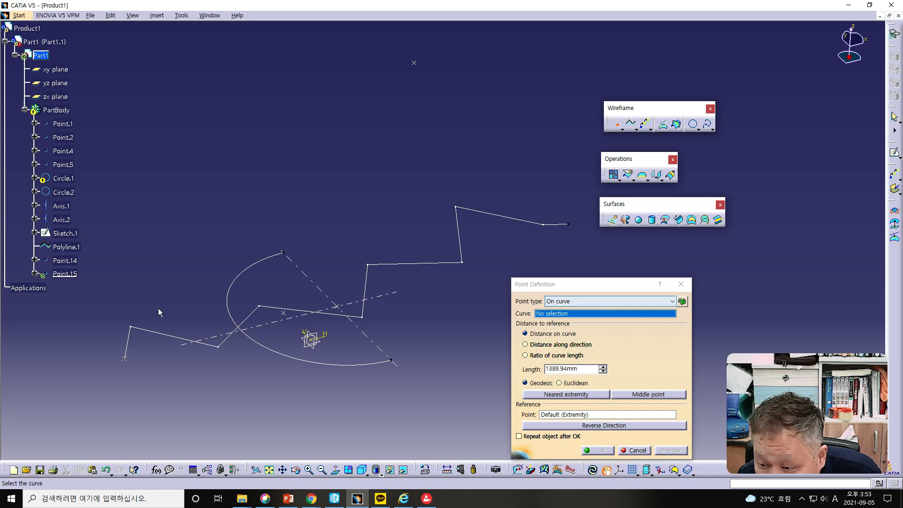
{"action": "left_click", "coordinate": [143, 330]}
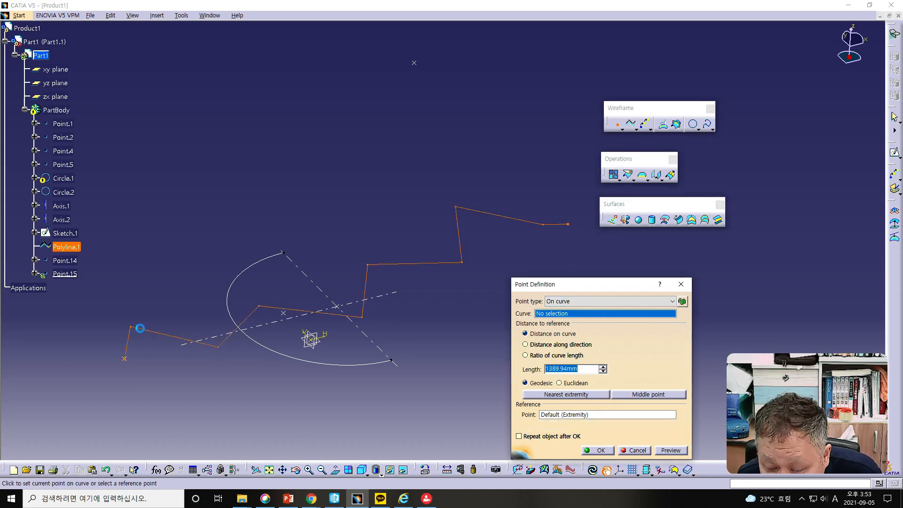
{"action": "left_click", "coordinate": [141, 331]}
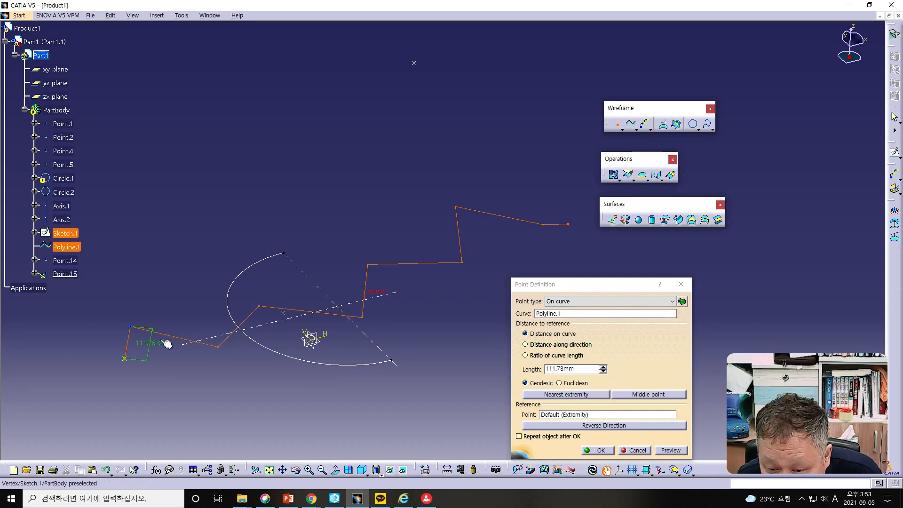
{"action": "left_click", "coordinate": [602, 450]}
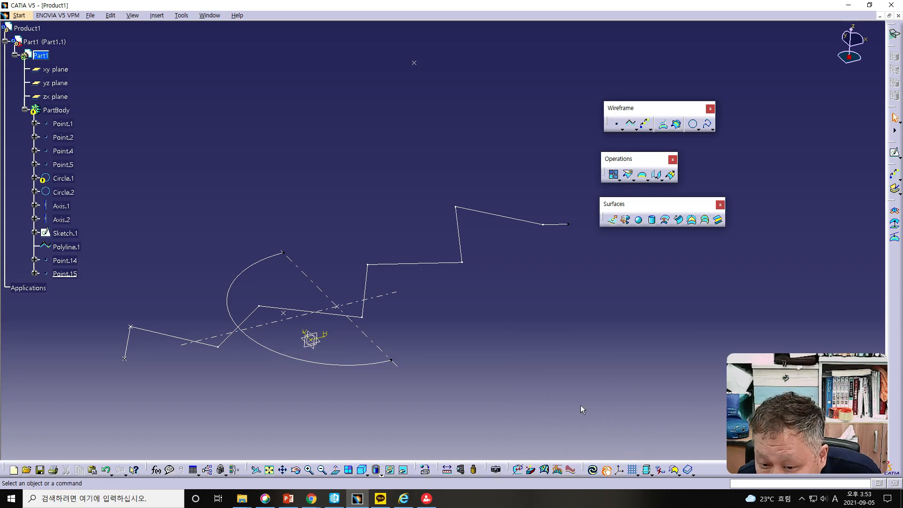
- Create an On curve point at the polyline's third vertex, the low corner before the slope up to the fourth vertex
{"action": "left_click", "coordinate": [622, 125]}
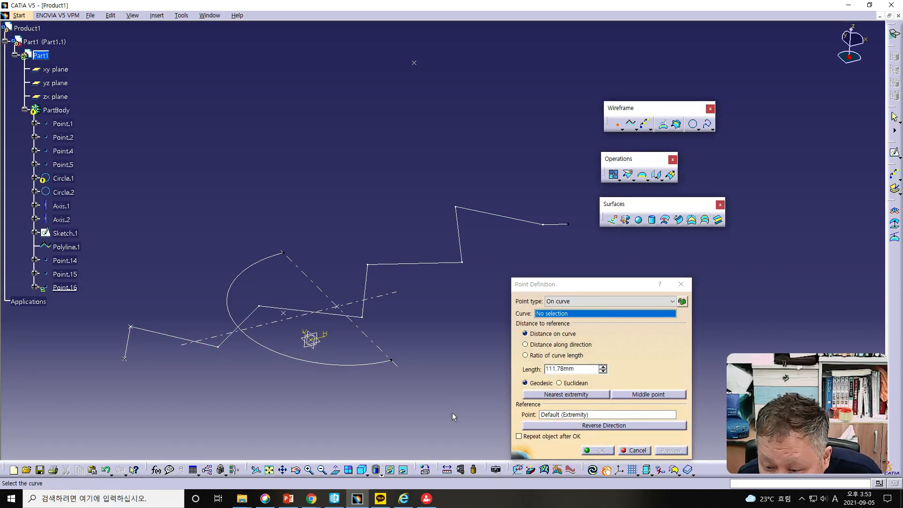
{"action": "left_click", "coordinate": [217, 349]}
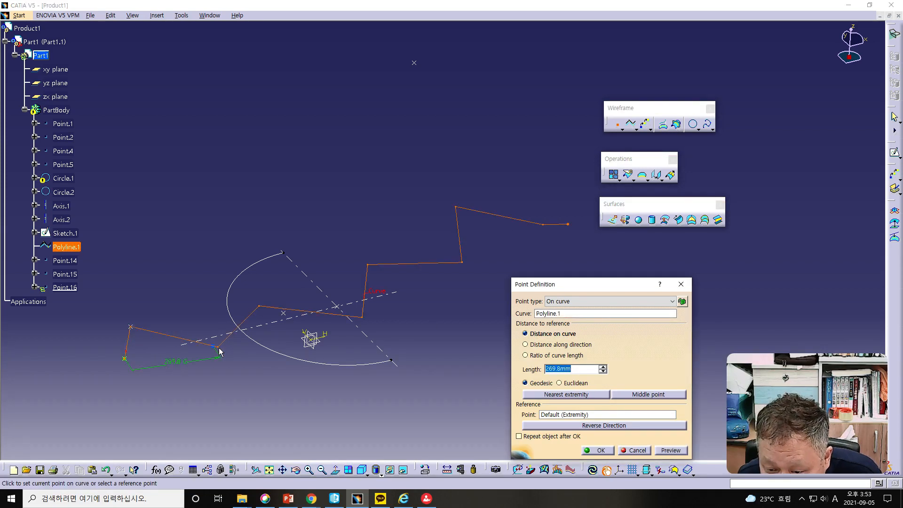
{"action": "left_click", "coordinate": [219, 346]}
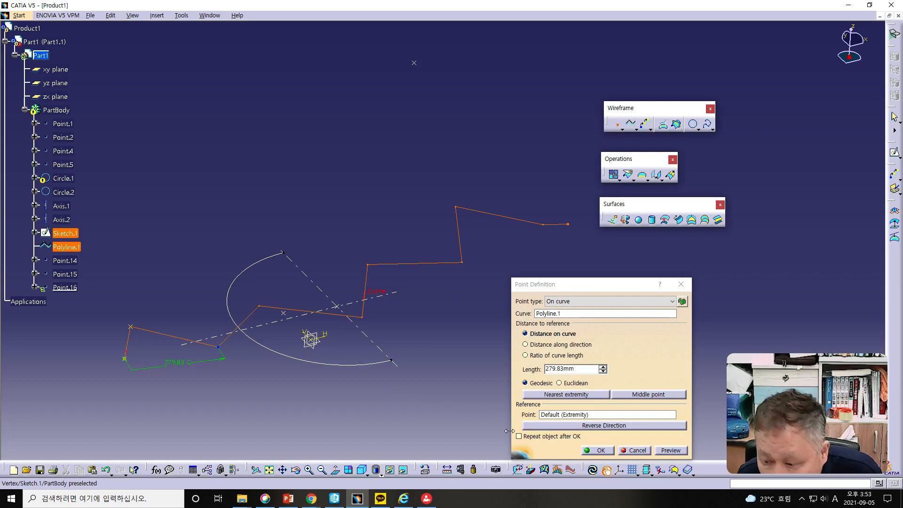
{"action": "left_click", "coordinate": [601, 450]}
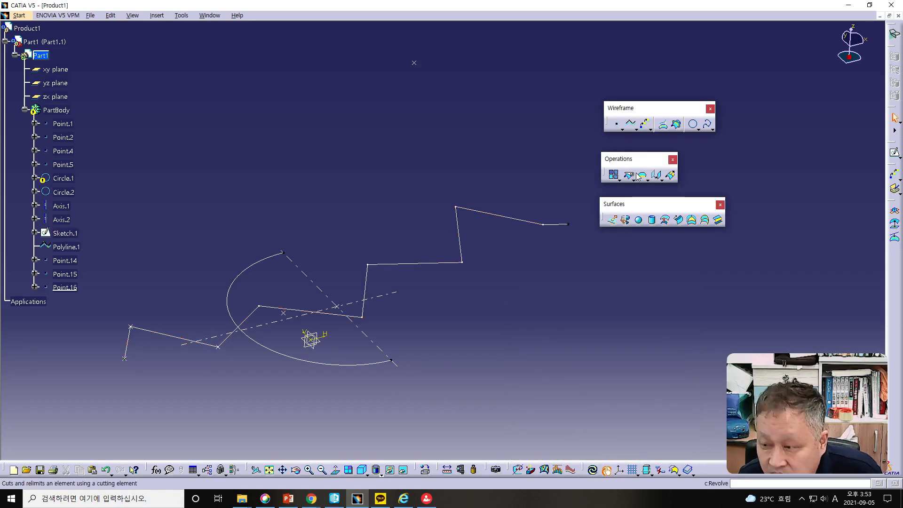
- Create an On curve point at the polyline's fourth vertex, the upper corner inside the large arc
{"action": "left_click", "coordinate": [620, 128]}
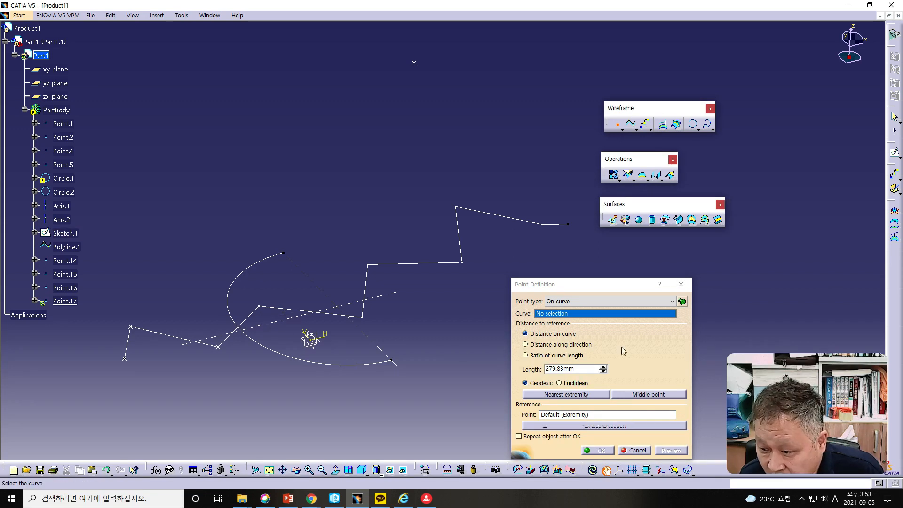
{"action": "left_click", "coordinate": [590, 300]}
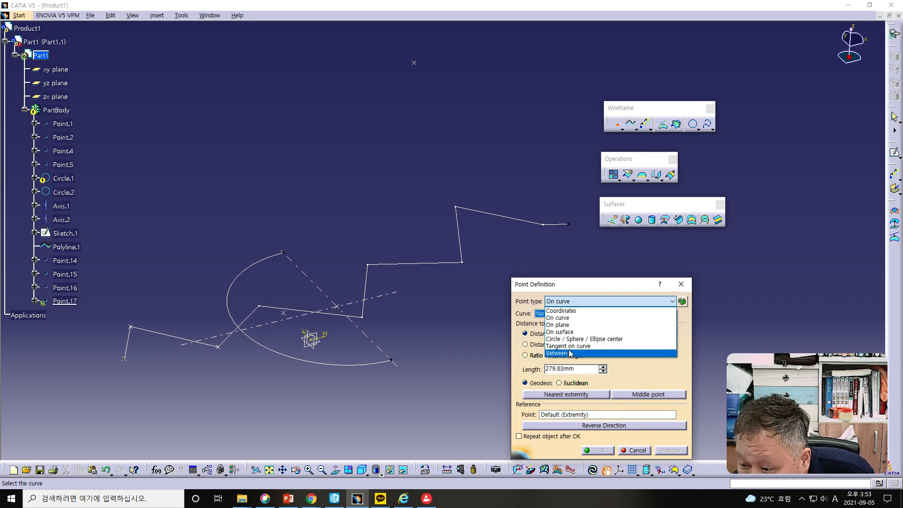
{"action": "left_click", "coordinate": [561, 322]}
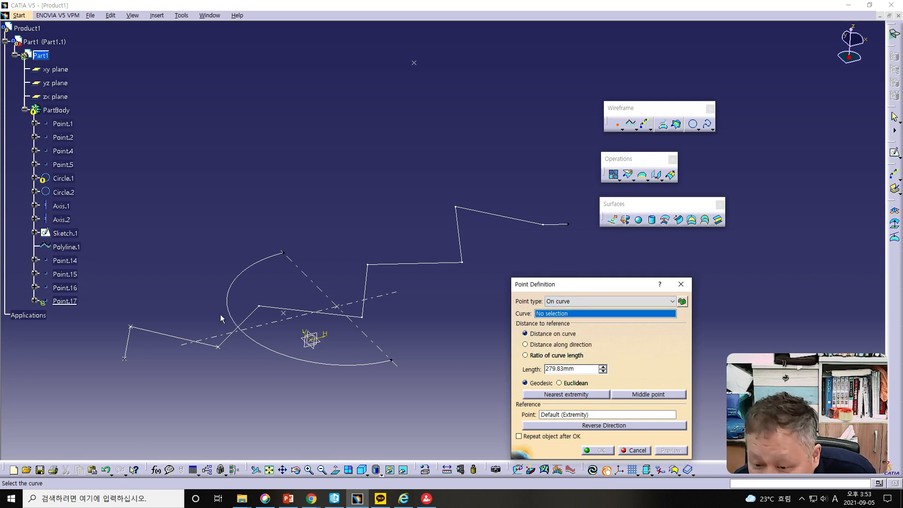
{"action": "left_click", "coordinate": [264, 310]}
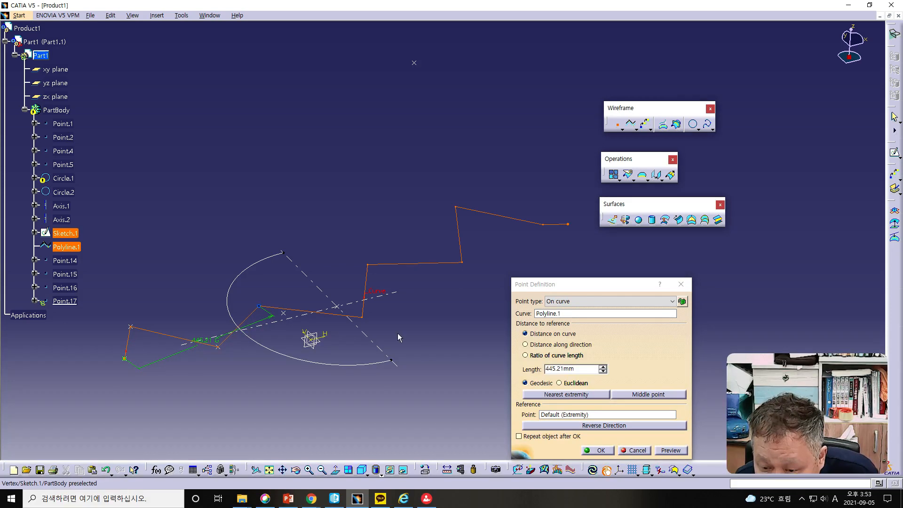
{"action": "left_click", "coordinate": [597, 450]}
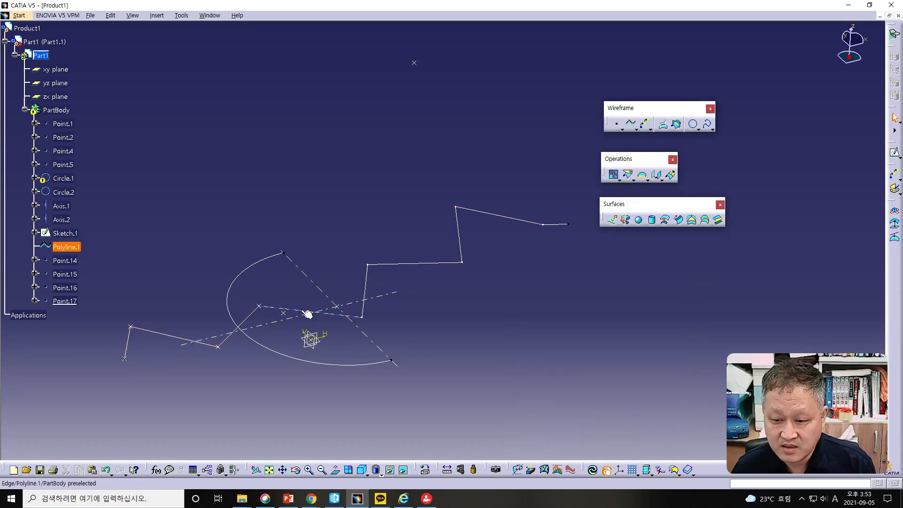
- Try to delete the zigzag polyline and all its children, and the underlying sketch
{"action": "left_click", "coordinate": [168, 336]}
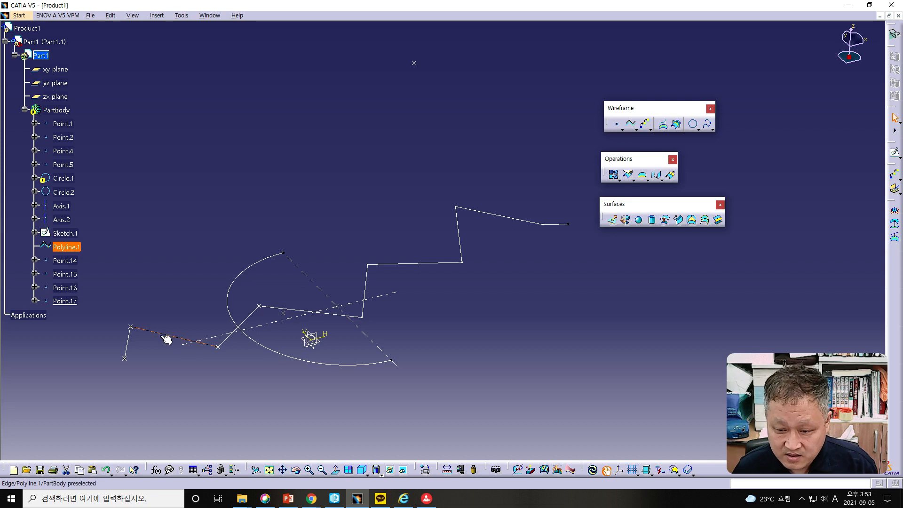
{"action": "left_click", "coordinate": [127, 340]}
{"action": "left_click", "coordinate": [450, 263]}
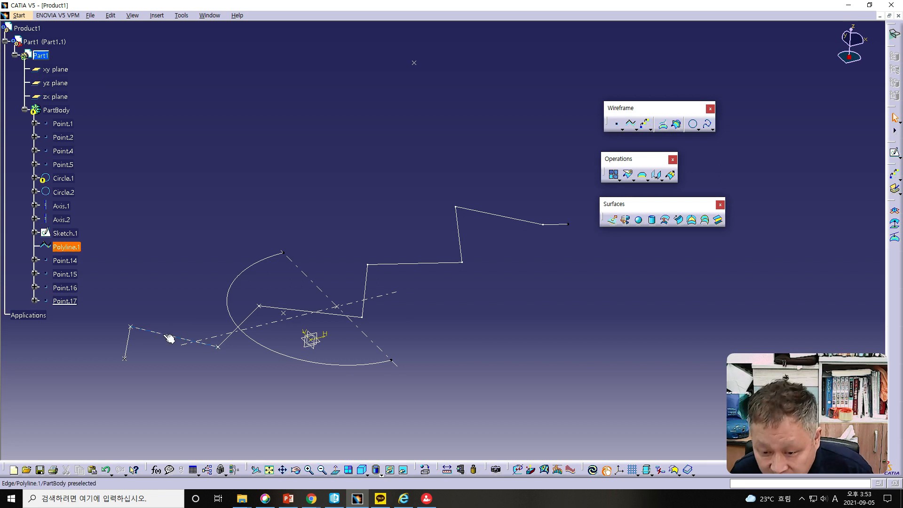
{"action": "double_click", "coordinate": [127, 342]}
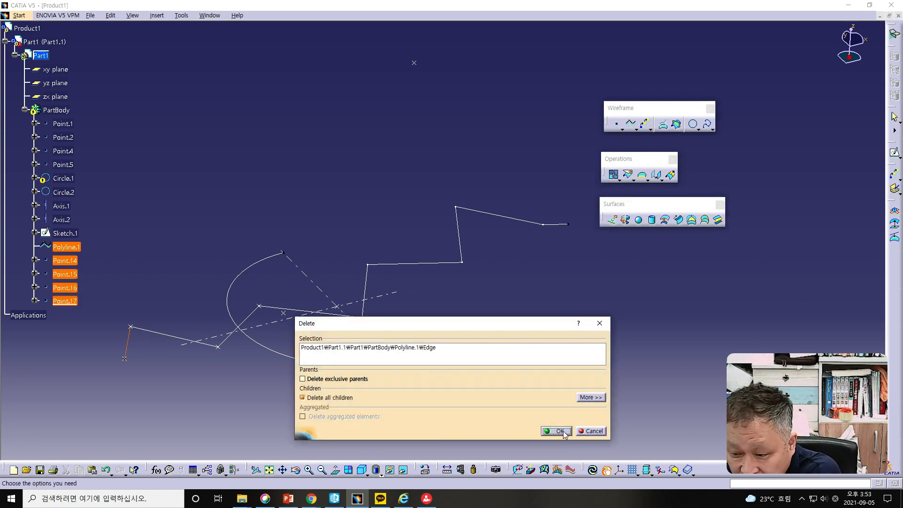
{"action": "left_click", "coordinate": [559, 431]}
{"action": "left_click", "coordinate": [160, 333]}
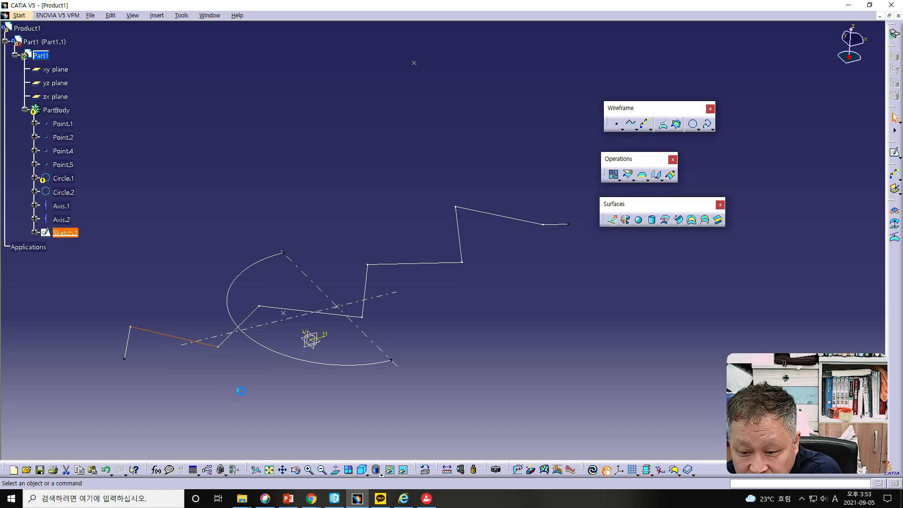
{"action": "key", "text": "Delete"}
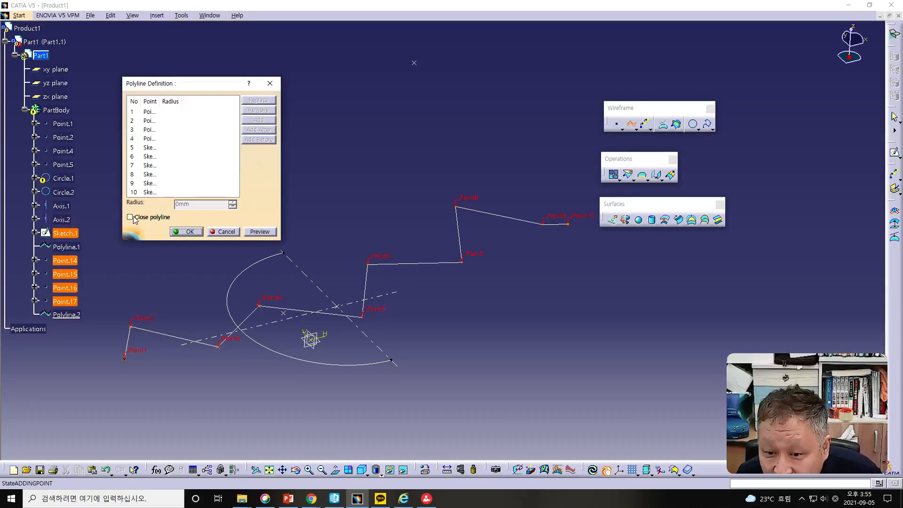
- Turn on Close polyline for the new ten-point polyline and accept its definition
{"action": "left_click", "coordinate": [130, 218]}
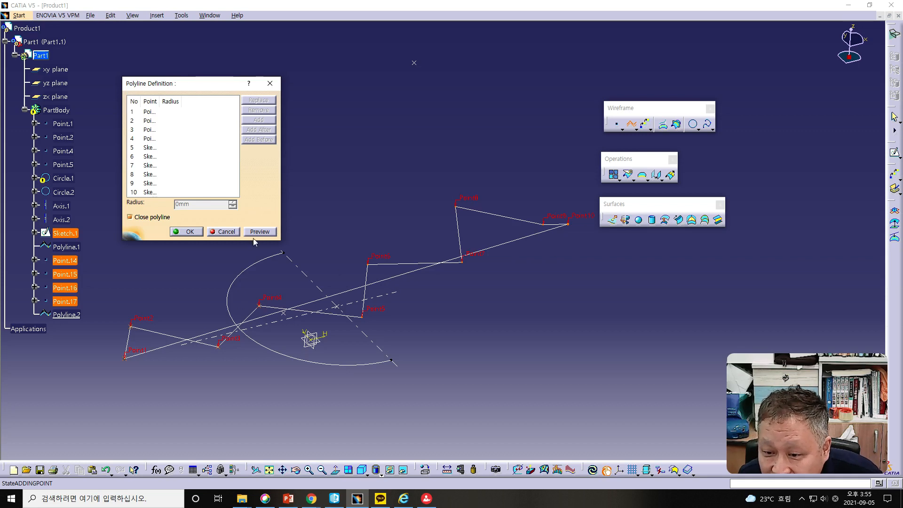
{"action": "left_click", "coordinate": [179, 232]}
{"action": "middle_click_drag", "start_coordinate": [251, 232], "coordinate": [266, 245]}
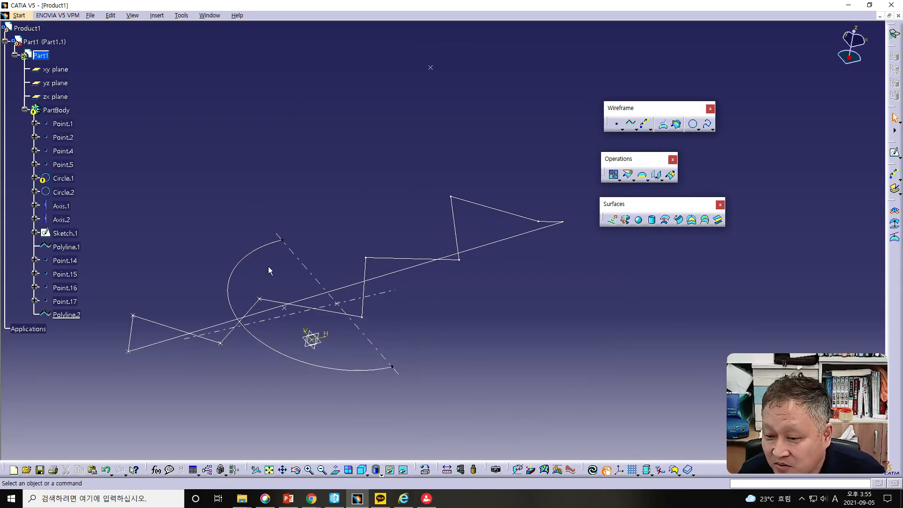
- Delete the circles, axes, sketch, polylines and their points with all children, leaving out the isolated point above them
{"action": "left_click_drag", "start_coordinate": [108, 131], "coordinate": [592, 440]}
{"action": "key", "text": "Delete"}
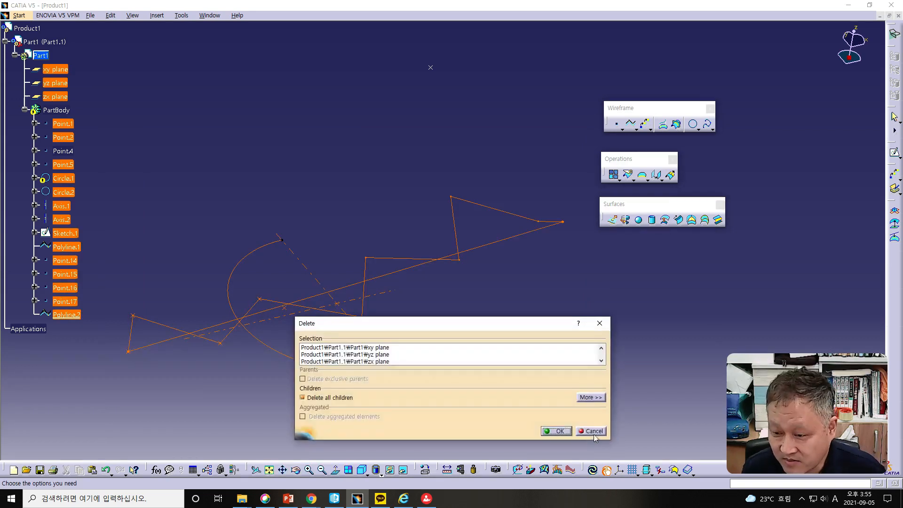
{"action": "left_click", "coordinate": [558, 429]}
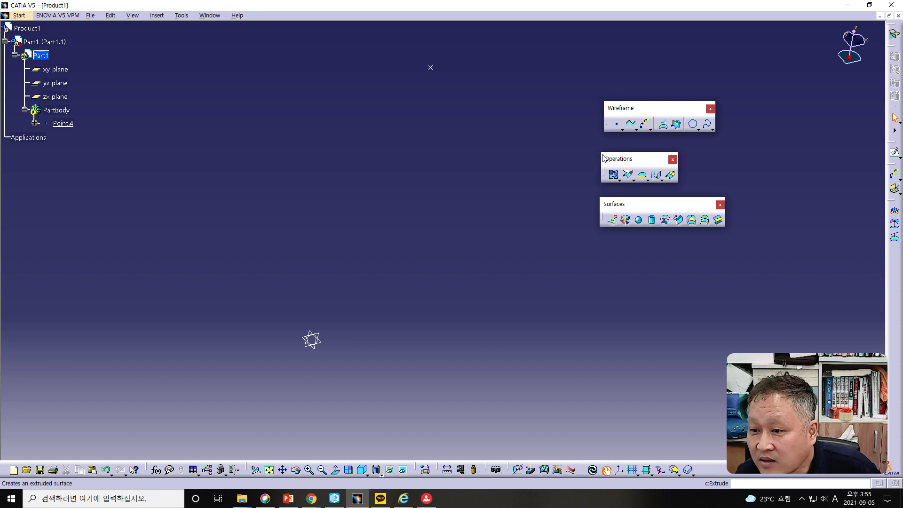
- Create a Coordinates point at X 0, Y 0, Z 0 mm
{"action": "left_click", "coordinate": [616, 124]}
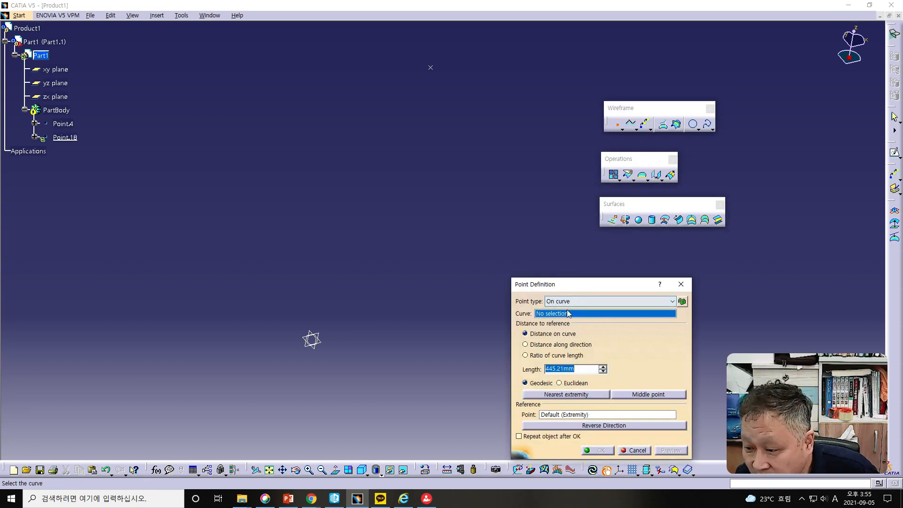
{"action": "left_click", "coordinate": [572, 301]}
{"action": "left_click", "coordinate": [570, 308]}
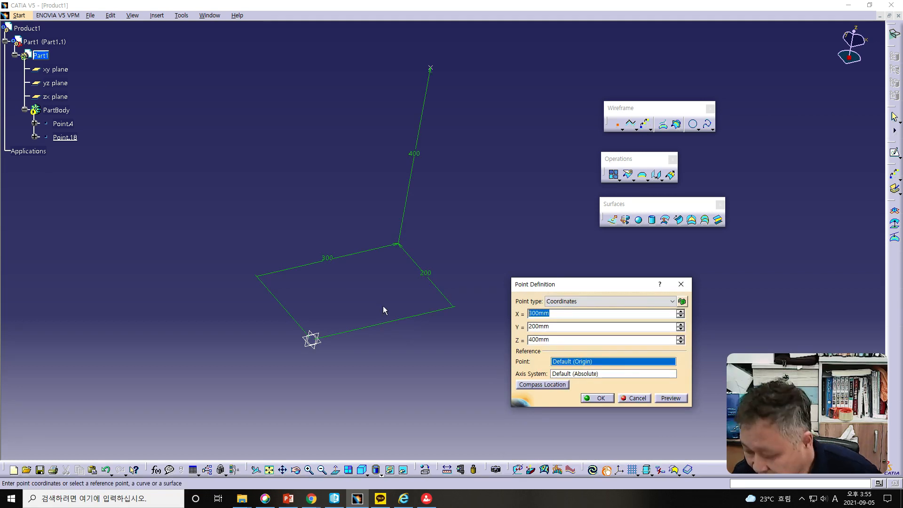
{"action": "type", "text": "0"}
{"action": "key", "text": "Tab"}
{"action": "type", "text": "0"}
{"action": "key", "text": "Tab"}
{"action": "type", "text": "0"}
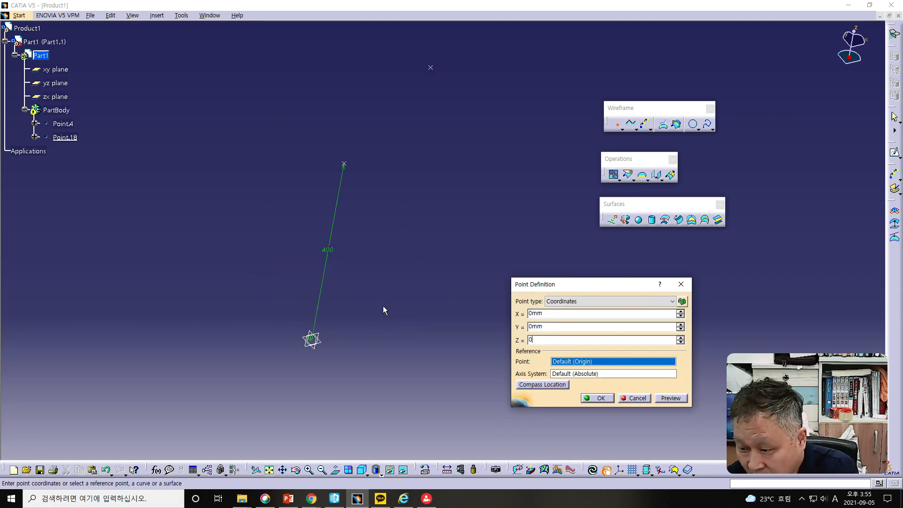
{"action": "left_click", "coordinate": [596, 398]}
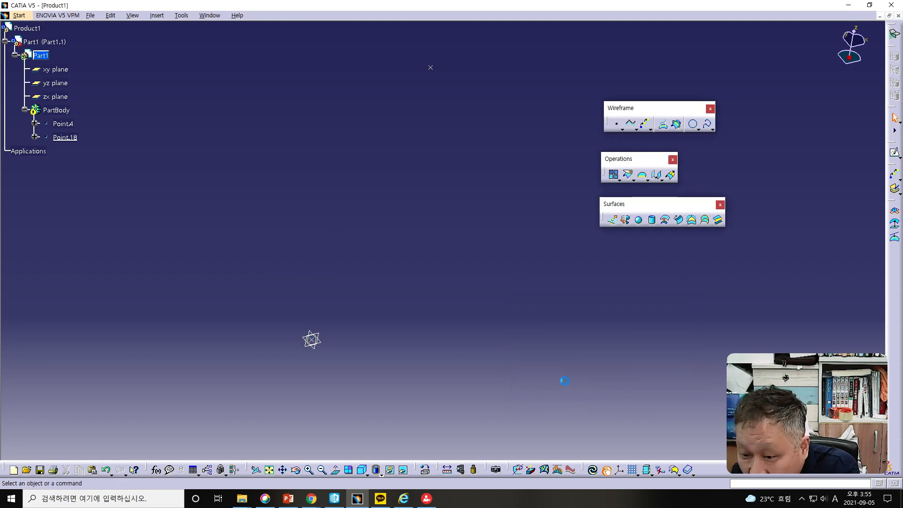
{"action": "left_click", "coordinate": [621, 128]}
{"action": "left_click", "coordinate": [633, 141]}
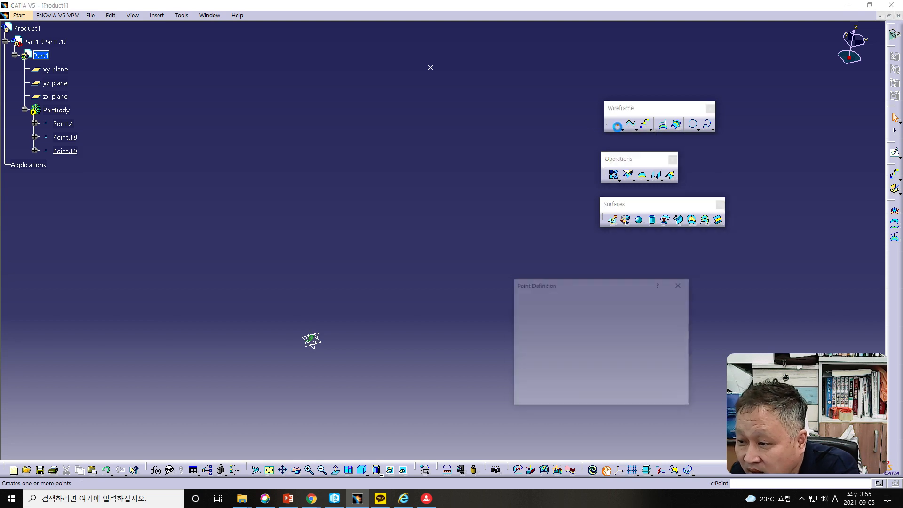
{"action": "left_click", "coordinate": [569, 301]}
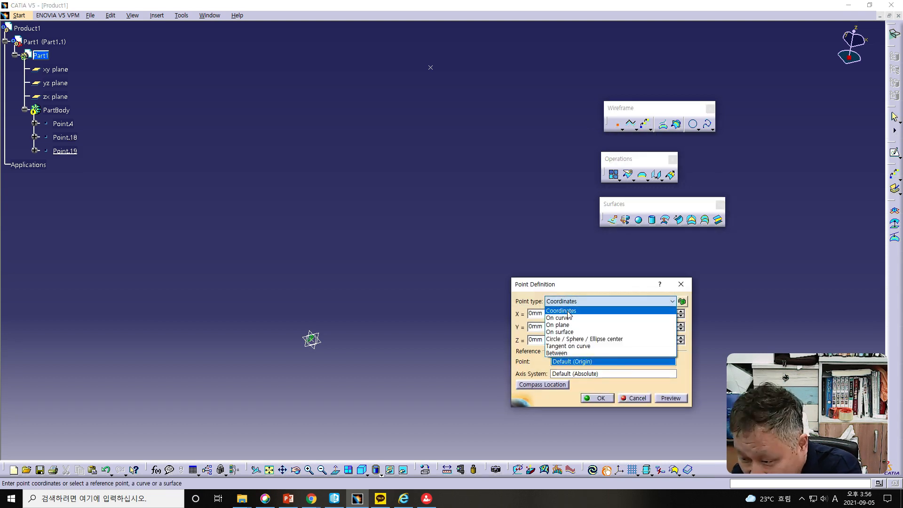
{"action": "left_click", "coordinate": [560, 353]}
{"action": "left_click", "coordinate": [432, 67]}
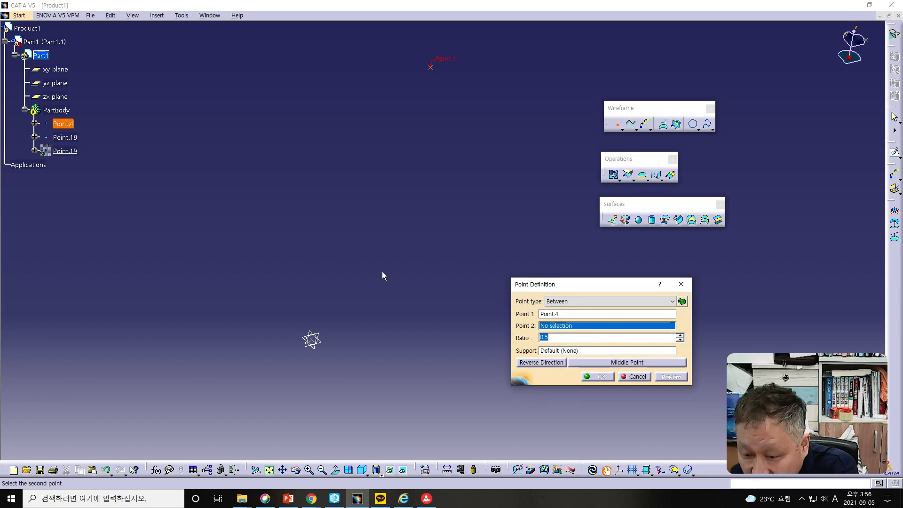
{"action": "left_click", "coordinate": [629, 377]}
- Create a Coordinates point at X 0, Y 100, Z 0 mm
{"action": "left_click", "coordinate": [617, 128]}
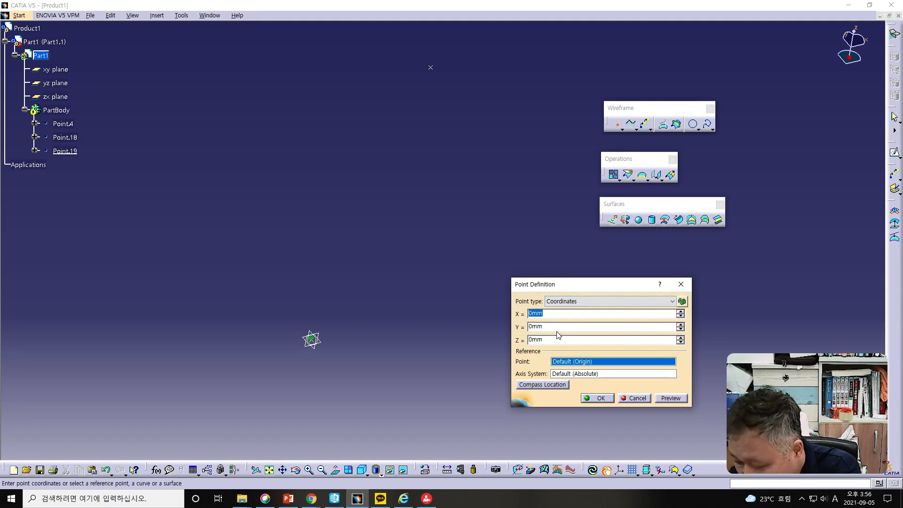
{"action": "key", "text": "Tab"}
{"action": "type", "text": "100"}
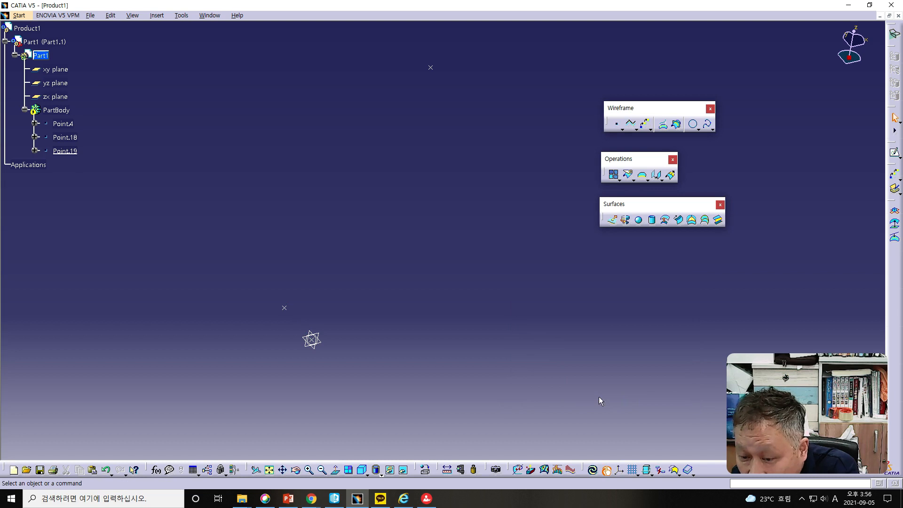
- Define a polyline through the origin point, the point at Y 100 mm and the isolated point above them
{"action": "left_click", "coordinate": [707, 124]}
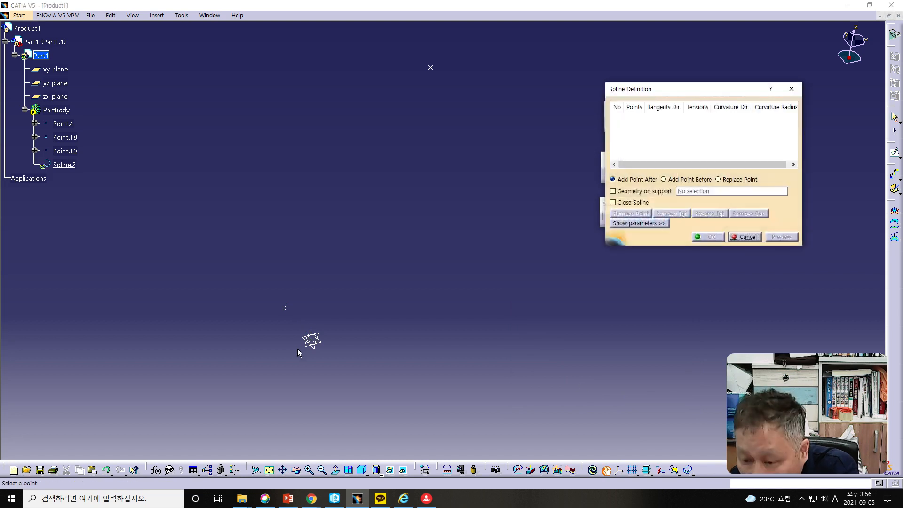
{"action": "left_click", "coordinate": [746, 236]}
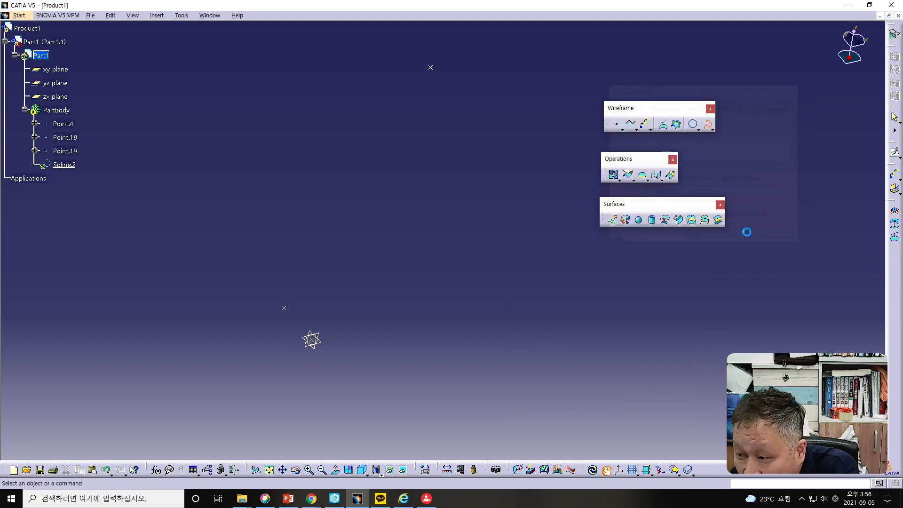
{"action": "left_click", "coordinate": [631, 124]}
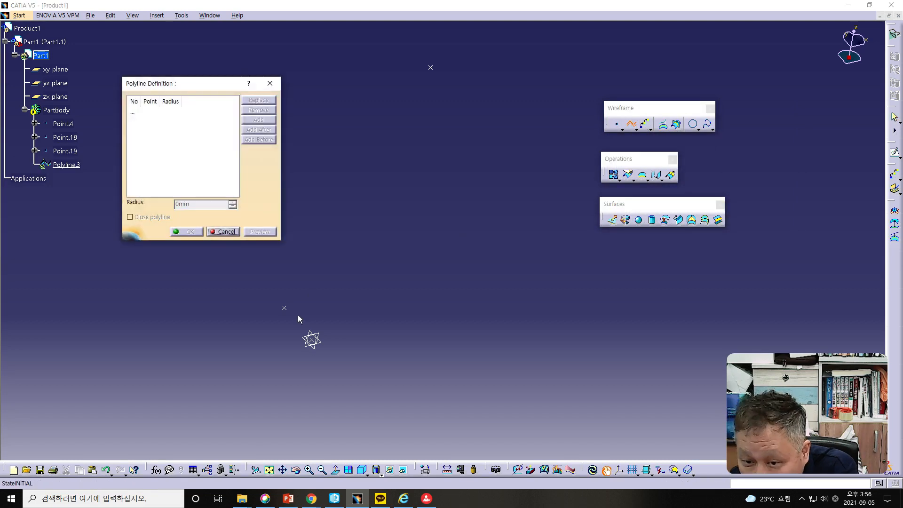
{"action": "left_click", "coordinate": [311, 339]}
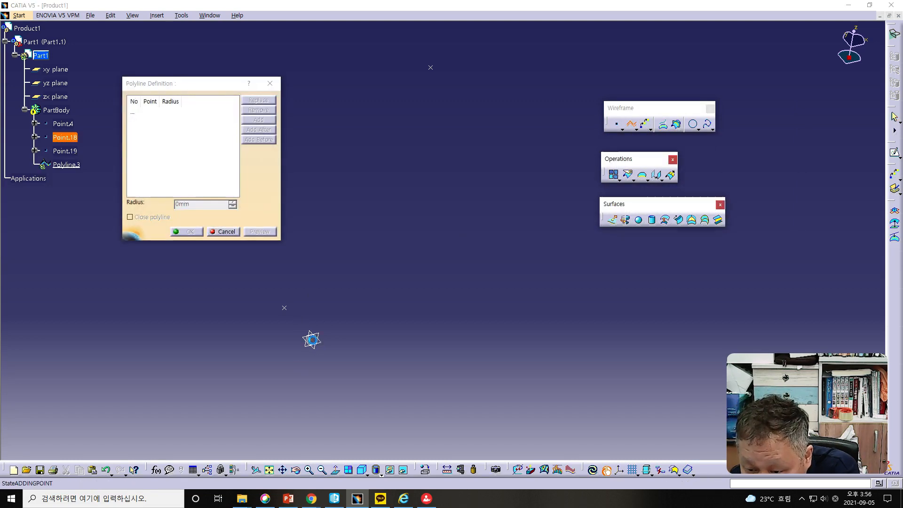
{"action": "left_click", "coordinate": [285, 309]}
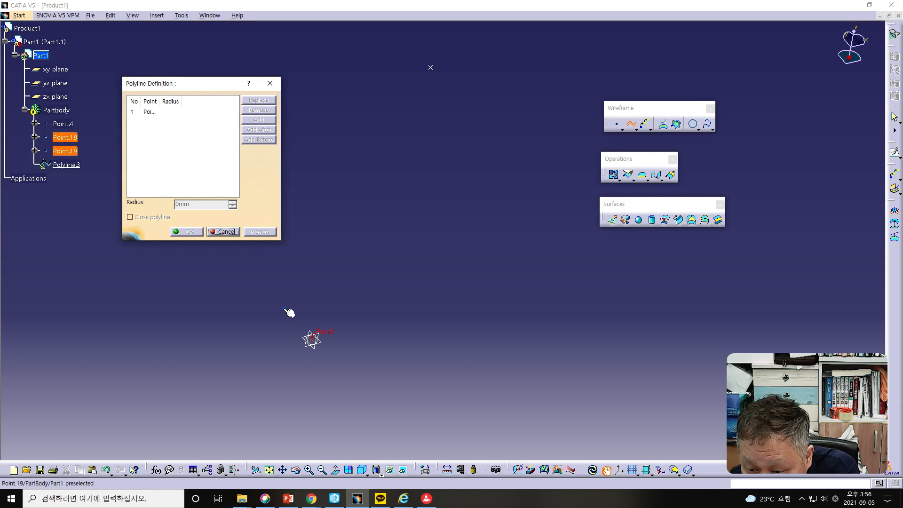
{"action": "left_click", "coordinate": [431, 67]}
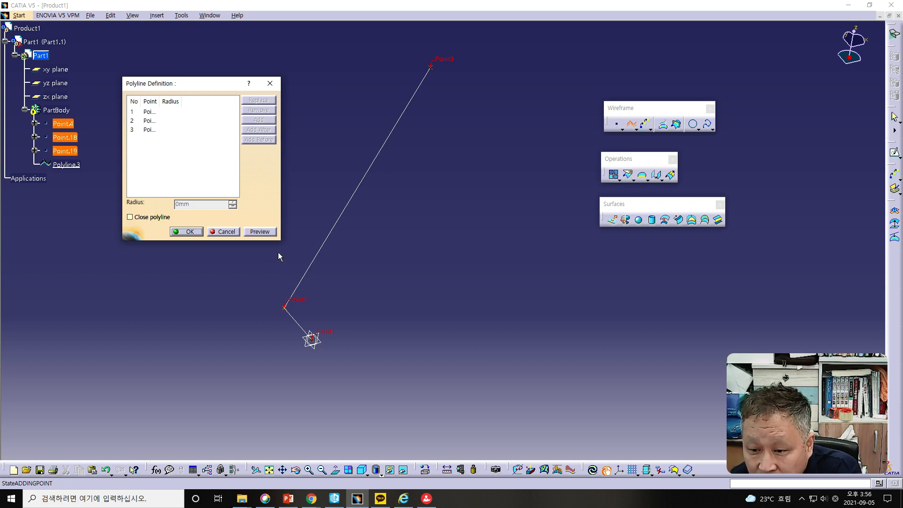
- Preview the three-point polyline, turn on Close polyline and accept the definition
{"action": "left_click", "coordinate": [266, 231]}
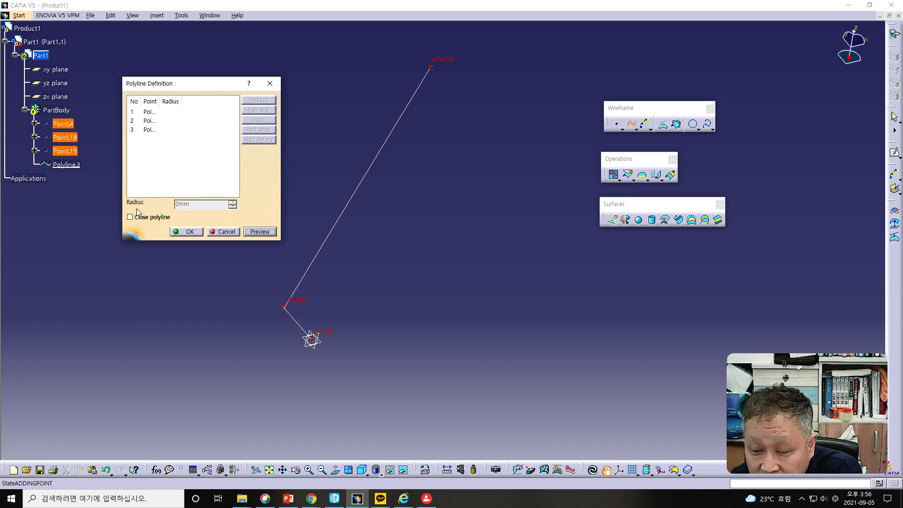
{"action": "left_click", "coordinate": [177, 103]}
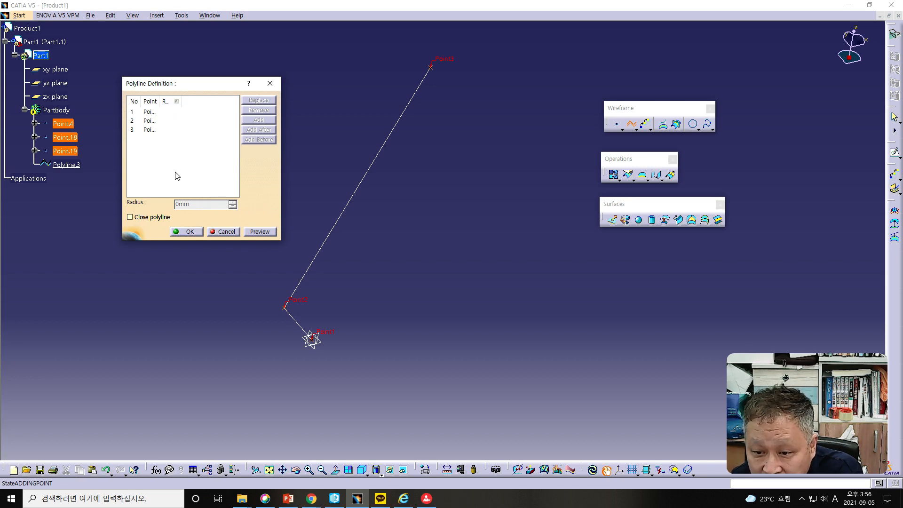
{"action": "left_click", "coordinate": [130, 217]}
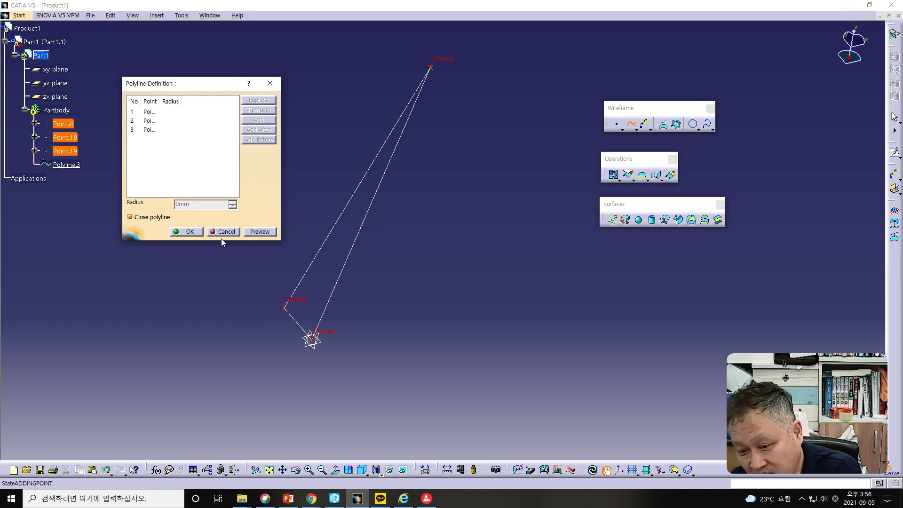
{"action": "left_click", "coordinate": [189, 232]}
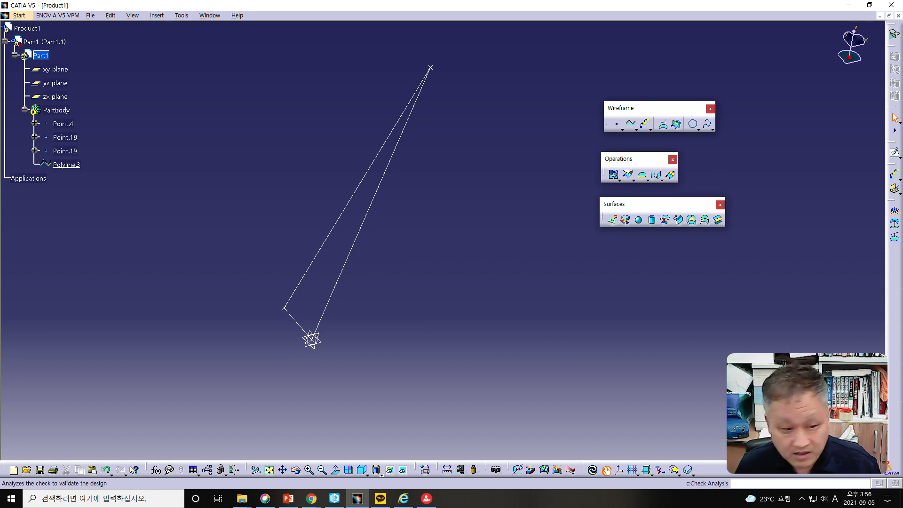
- Switch to the PowerPoint lesson, read the Poly Line and Planes (1/3) slides, and return to CATIA
{"action": "left_click_drag", "start_coordinate": [0, 36], "coordinate": [478, 30]}
{"action": "scroll", "coordinate": [707, 215], "scroll_direction": "down", "scroll_amount": 1}
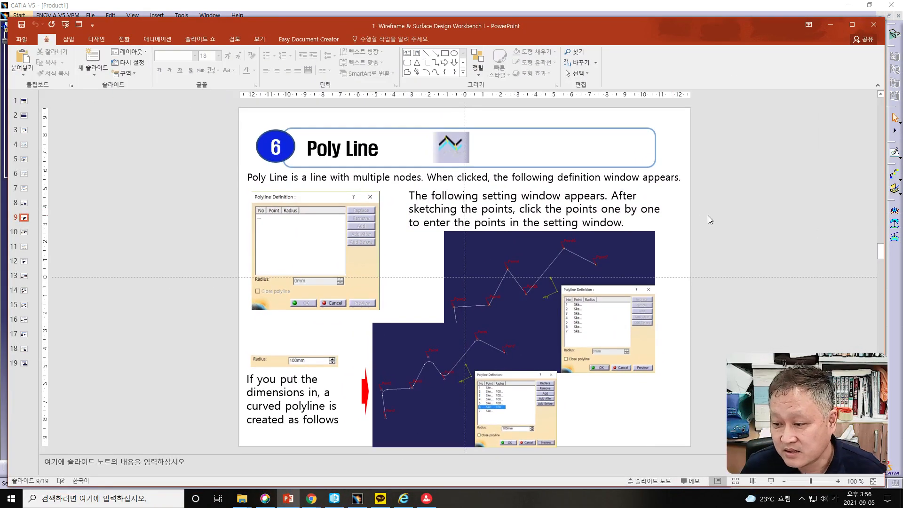
{"action": "scroll", "coordinate": [707, 215], "scroll_direction": "down", "scroll_amount": 1}
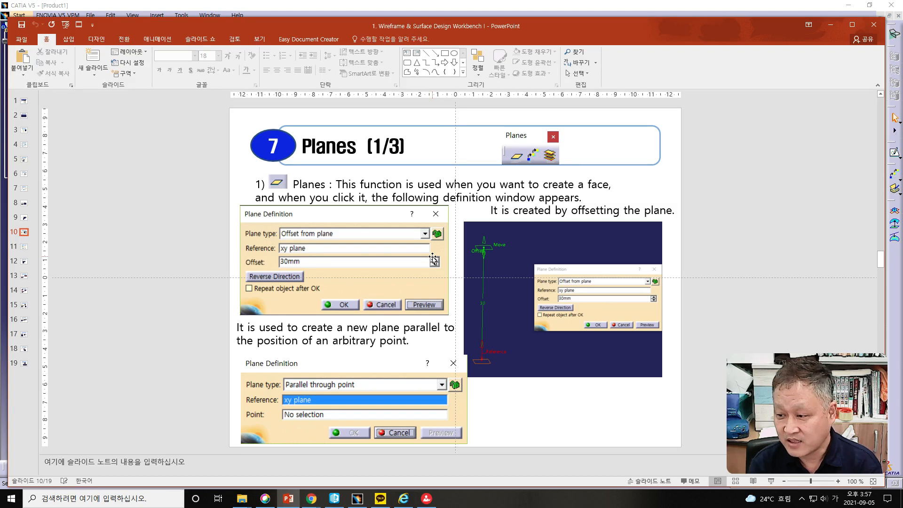
{"action": "left_click_drag", "start_coordinate": [515, 24], "coordinate": [0, 28]}
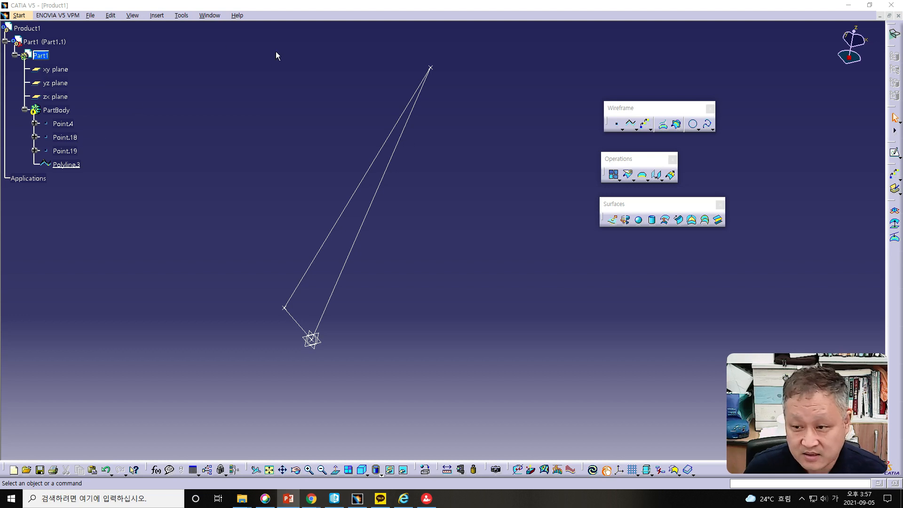
- Delete the closed polyline together with its three points
{"action": "left_click_drag", "start_coordinate": [191, 43], "coordinate": [457, 388]}
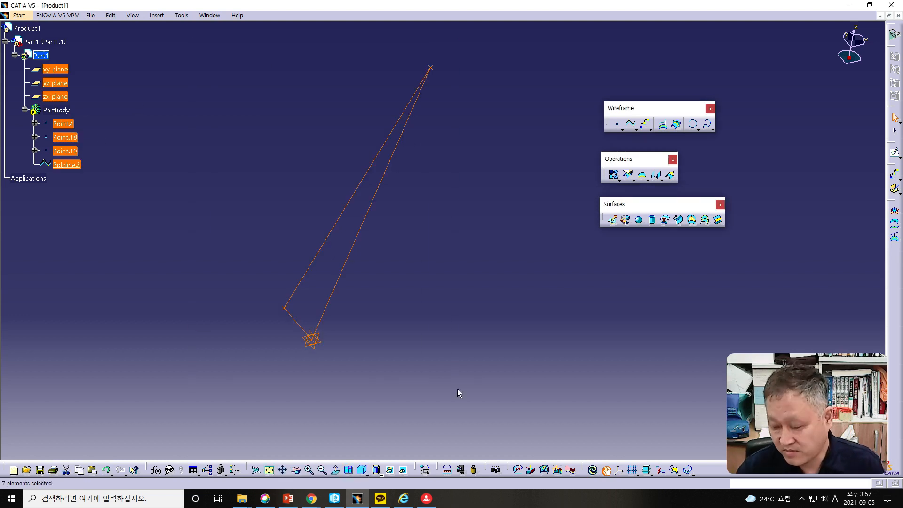
{"action": "key", "text": "Delete"}
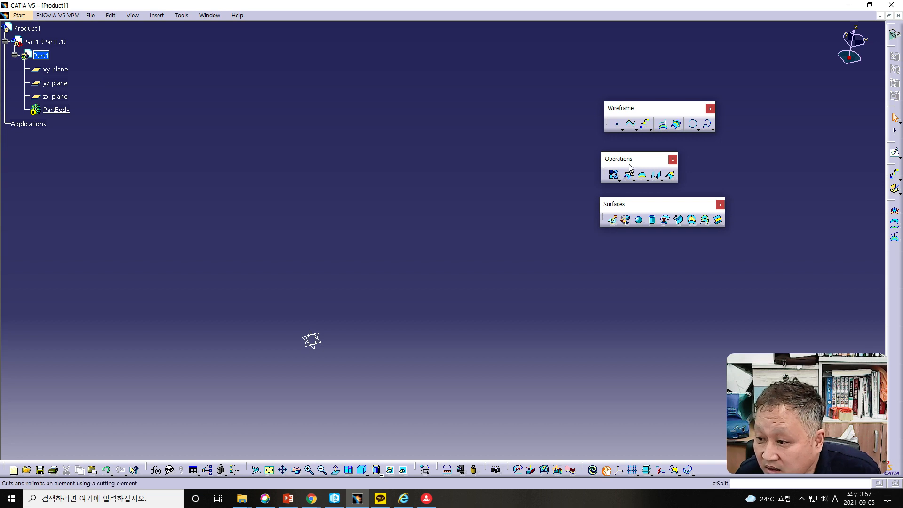
- Create an Offset from plane plane 30 mm from the xy plane
{"action": "left_click", "coordinate": [650, 129]}
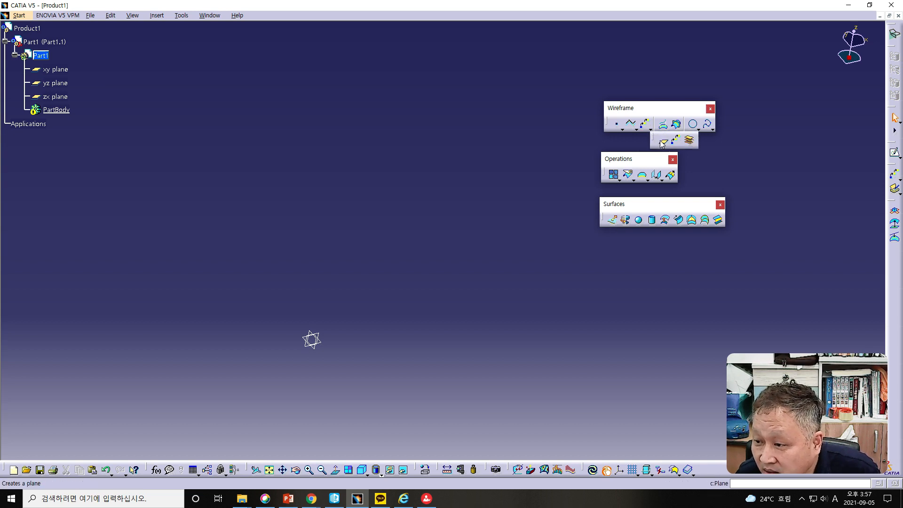
{"action": "left_click", "coordinate": [663, 141]}
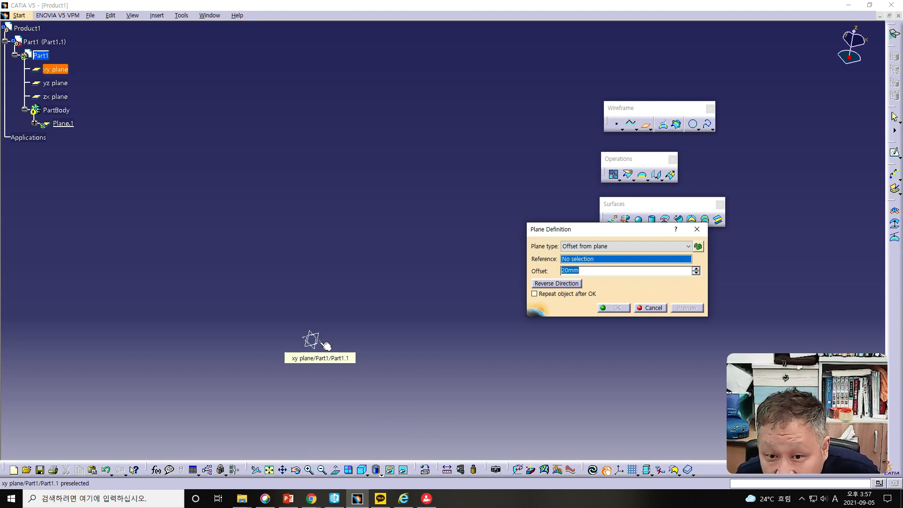
{"action": "left_click", "coordinate": [46, 75]}
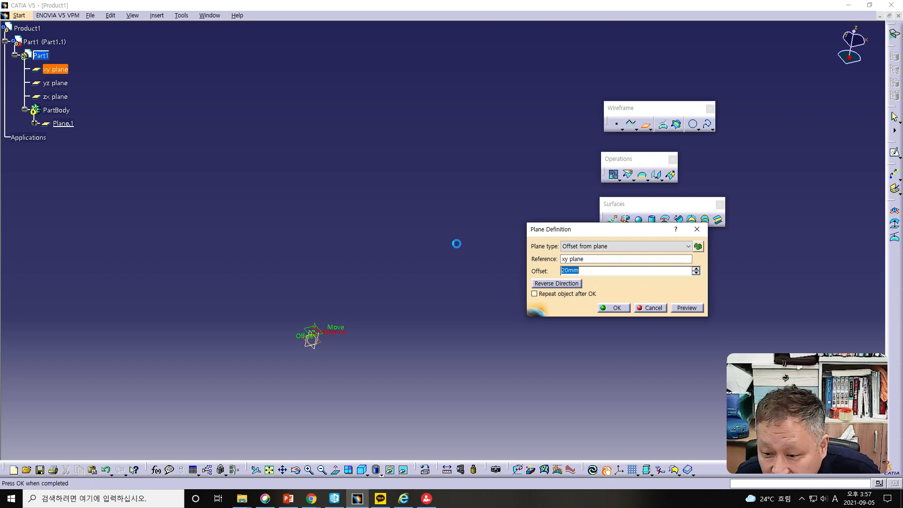
{"action": "type", "text": "300"}
{"action": "key", "text": "BackSpace"}
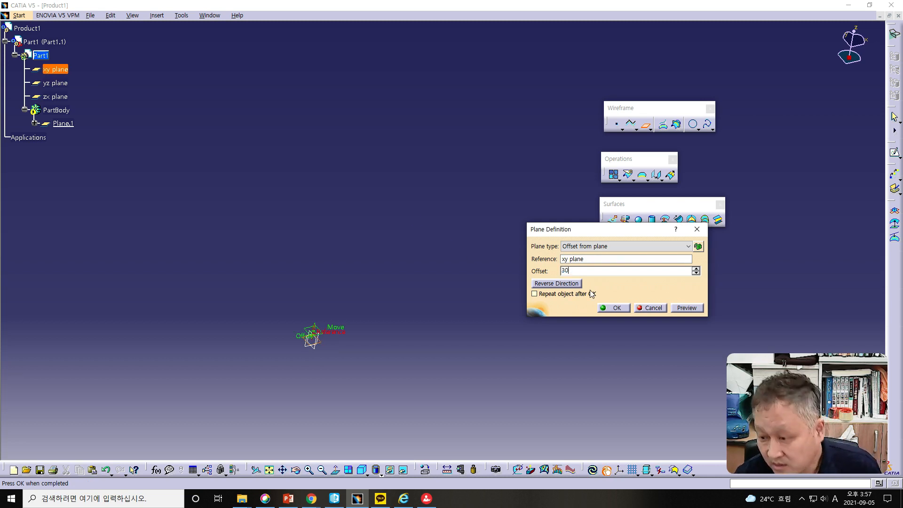
{"action": "left_click", "coordinate": [689, 307]}
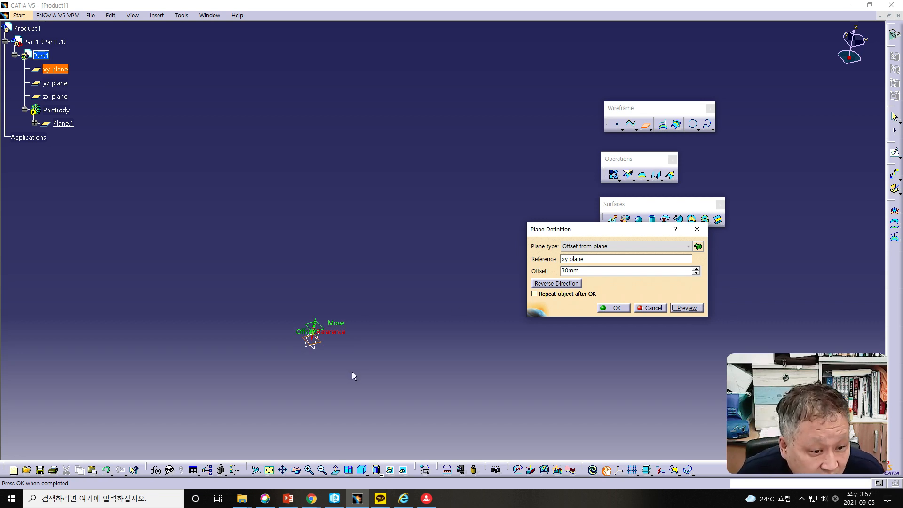
{"action": "middle_click_drag", "start_coordinate": [357, 371], "coordinate": [405, 264]}
{"action": "scroll", "coordinate": [402, 270], "scroll_direction": "down", "scroll_amount": 1}
{"action": "middle_click_drag", "start_coordinate": [377, 338], "coordinate": [452, 293]}
{"action": "left_click", "coordinate": [612, 308]}
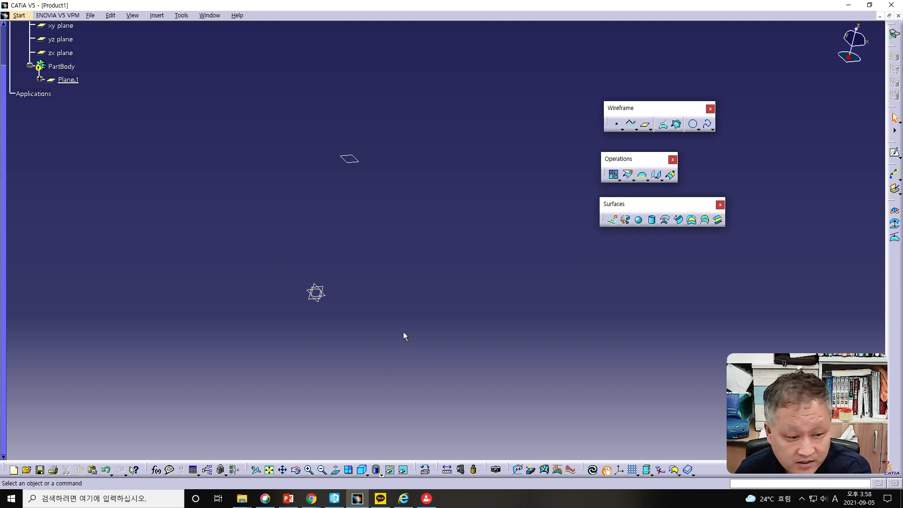
- Reopen the offset plane's definition, move its plane symbol sideways away from the reference planes, and accept it
{"action": "double_click", "coordinate": [356, 162]}
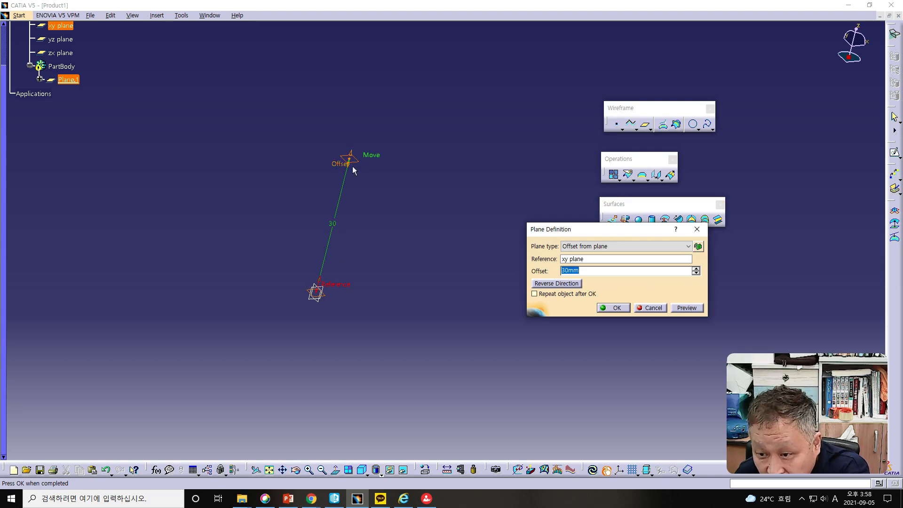
{"action": "left_click_drag", "start_coordinate": [377, 160], "coordinate": [253, 149]}
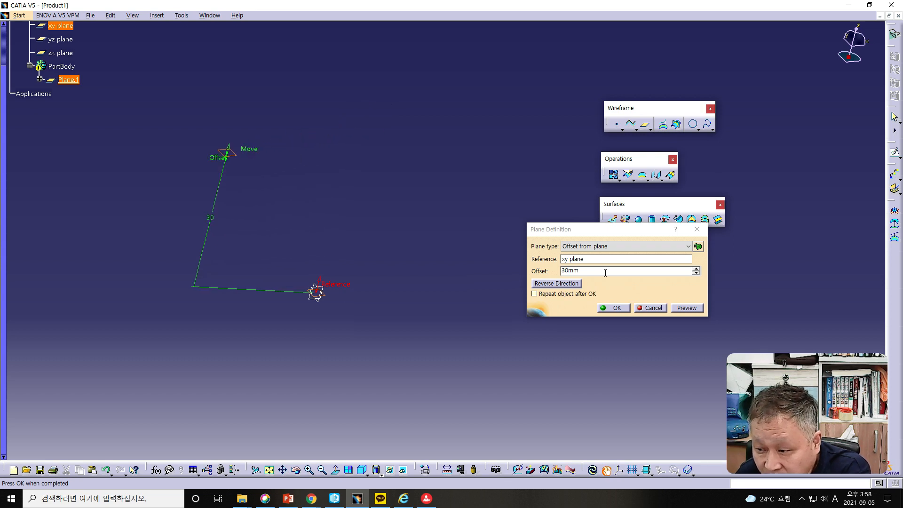
{"action": "left_click", "coordinate": [682, 308]}
{"action": "left_click", "coordinate": [608, 309]}
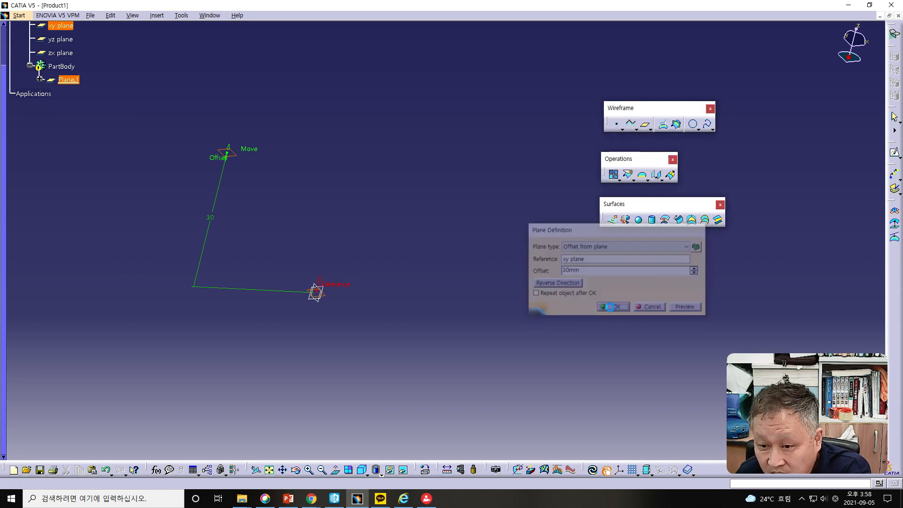
{"action": "mouse_move", "coordinate": [308, 241]}
{"action": "middle_mouse_down"}
{"action": "mouse_move", "coordinate": [369, 260]}
{"action": "mouse_move", "coordinate": [313, 250]}
{"action": "middle_mouse_up"}
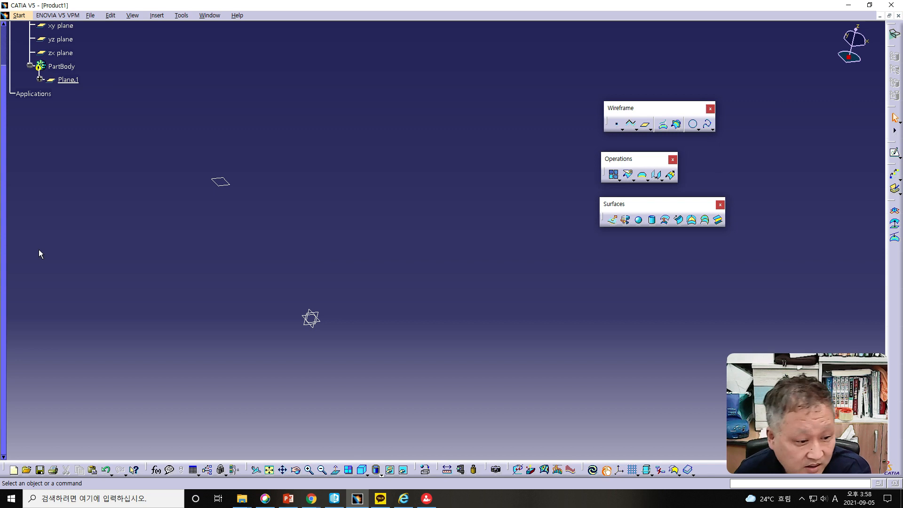
- Switch to the PowerPoint lesson, read the Planes (2/3) slide on further plane types, and return to CATIA
{"action": "key", "text": "alt+Tab"}
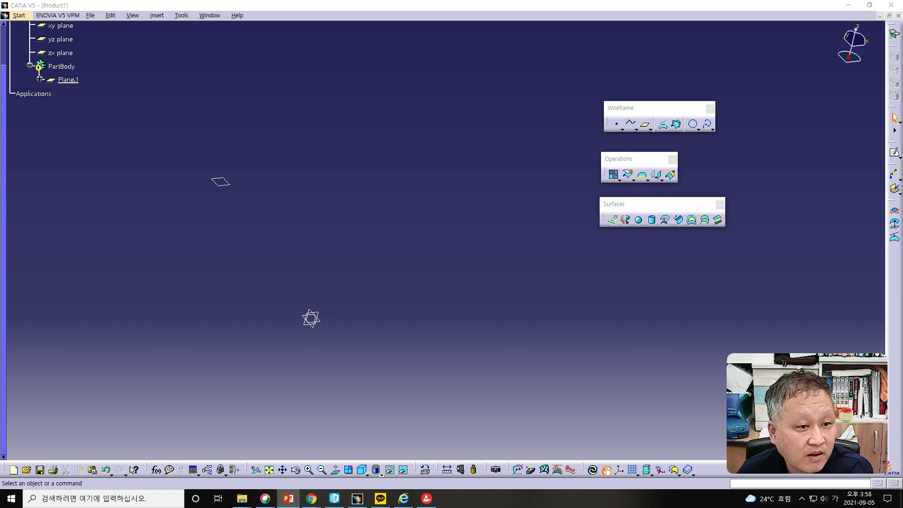
{"action": "left_click_drag", "start_coordinate": [0, 14], "coordinate": [558, 11]}
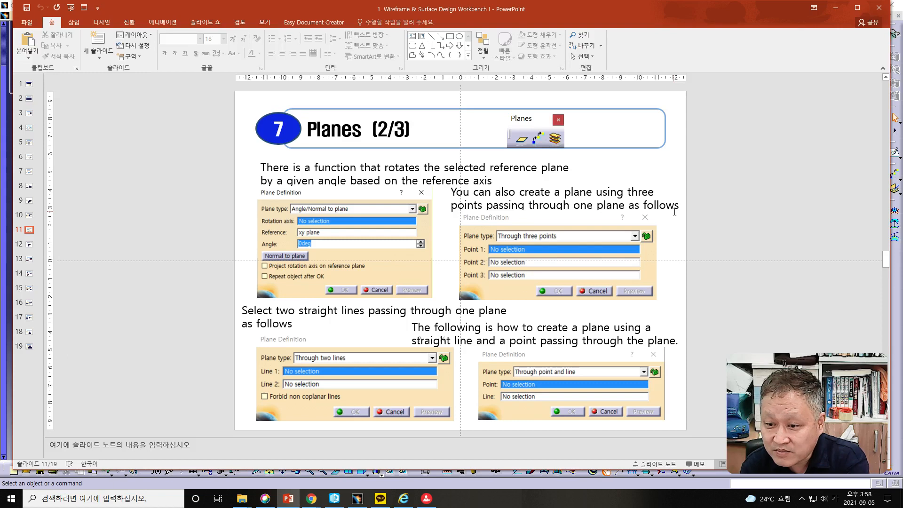
{"action": "left_click_drag", "start_coordinate": [448, 9], "coordinate": [0, 18]}
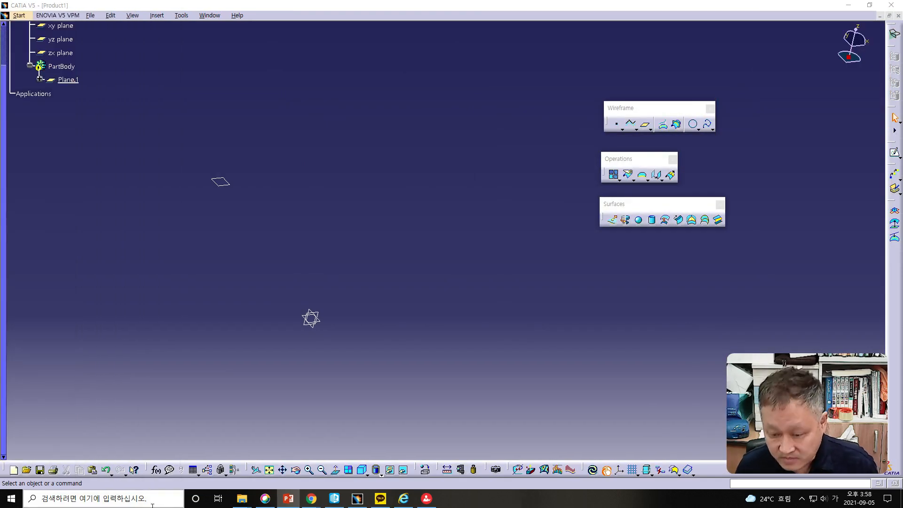
- Undo the sideways move of the offset plane's symbol
{"action": "left_click", "coordinate": [105, 472]}
{"action": "left_click", "coordinate": [105, 471]}
{"action": "left_click", "coordinate": [541, 307]}
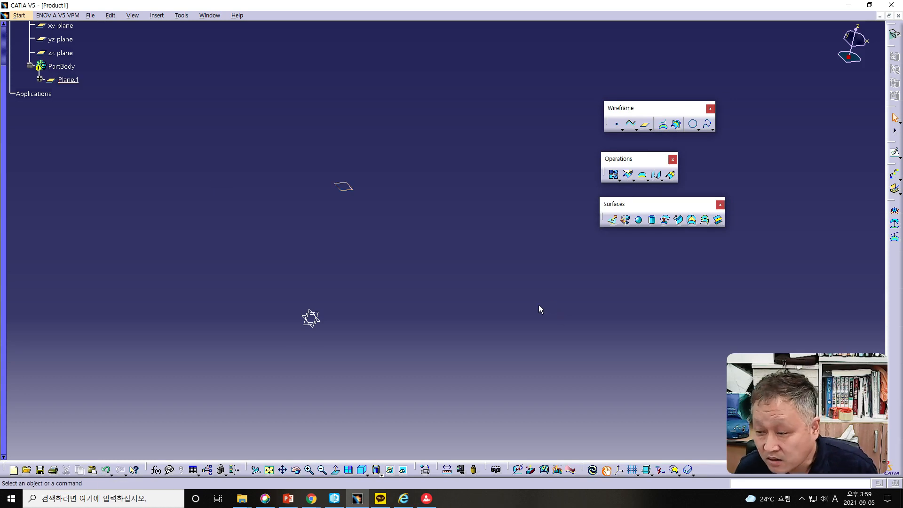
- Redefine the offset plane as an Angle/Normal to plane type at 45 deg to the xy plane
{"action": "double_click", "coordinate": [71, 82]}
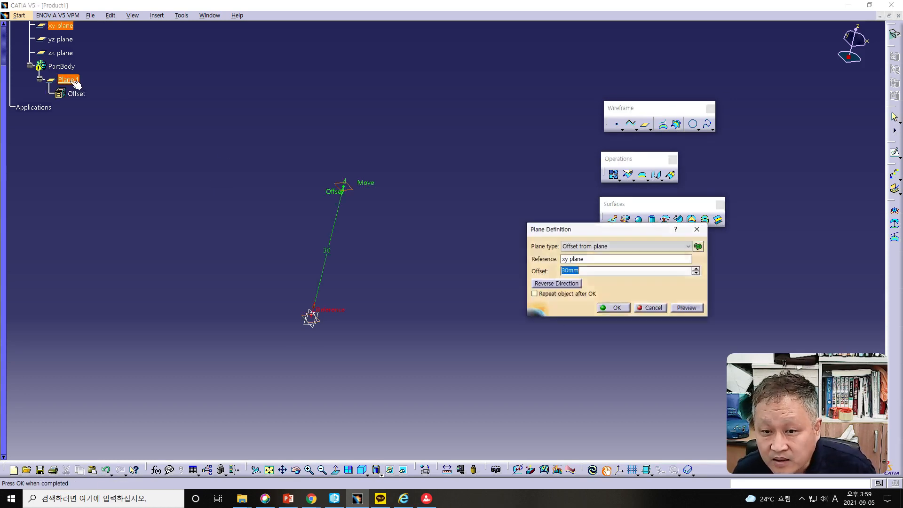
{"action": "left_click", "coordinate": [610, 247]}
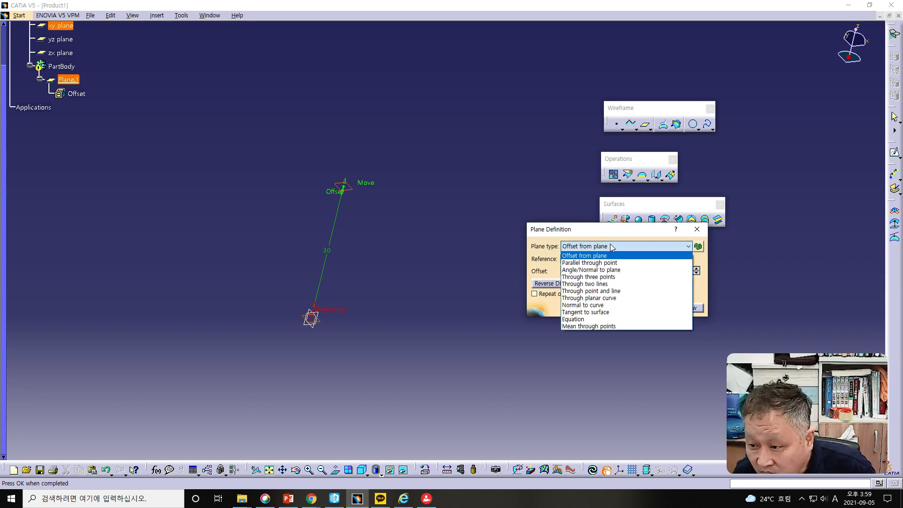
{"action": "left_click", "coordinate": [625, 271]}
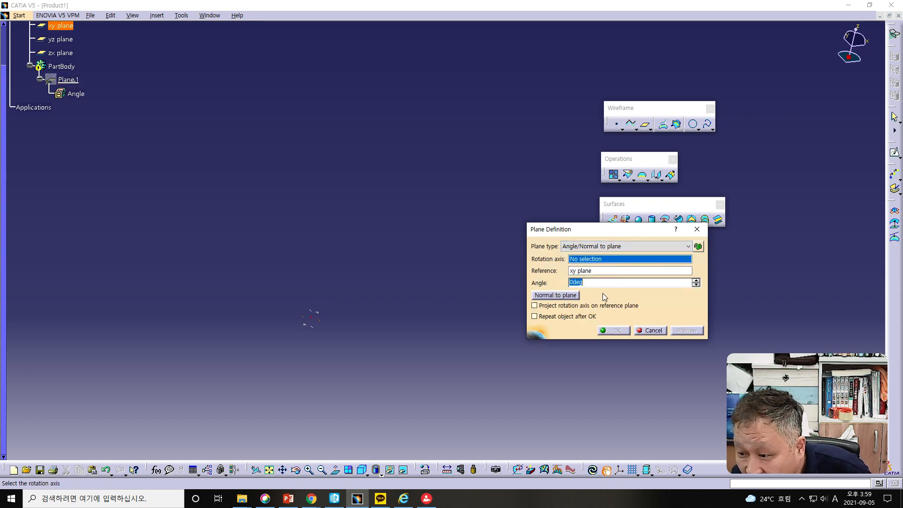
{"action": "type", "text": "45"}
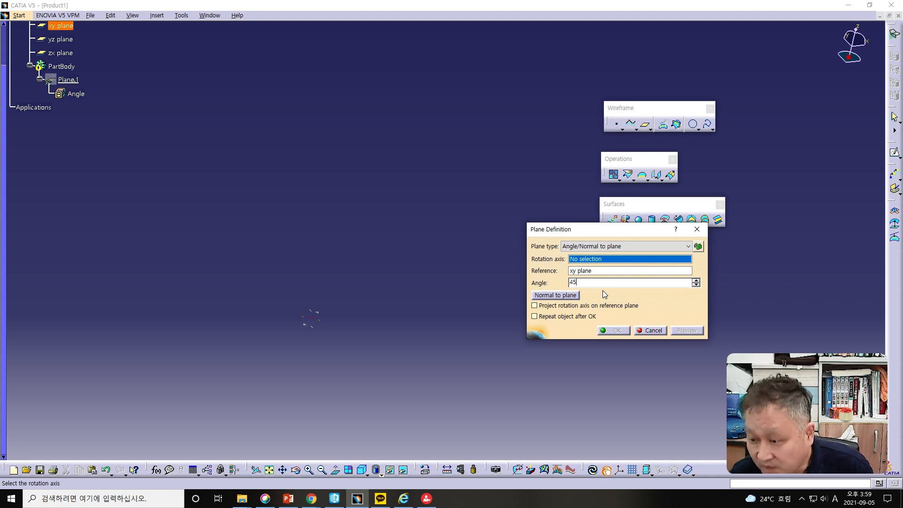
{"action": "key", "text": "Return"}
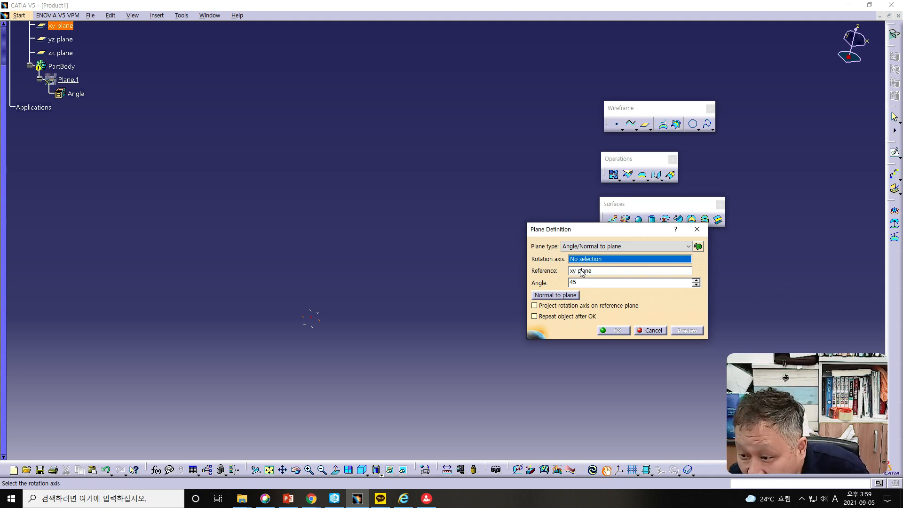
- Try the Z Axis as the angled plane's rotation axis, and replace it with the X Axis
{"action": "right_click", "coordinate": [597, 261]}
{"action": "left_click", "coordinate": [611, 301]}
{"action": "left_click", "coordinate": [537, 278]}
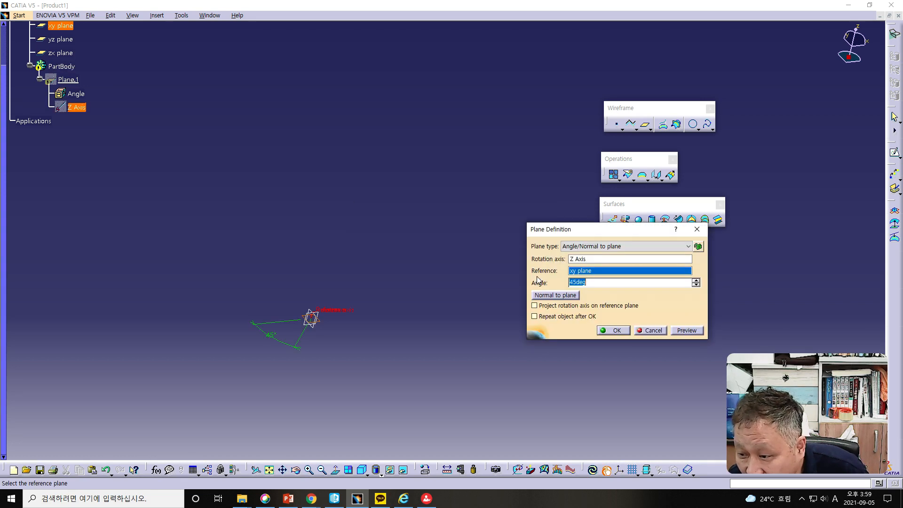
{"action": "right_click", "coordinate": [584, 263]}
{"action": "left_click", "coordinate": [605, 340]}
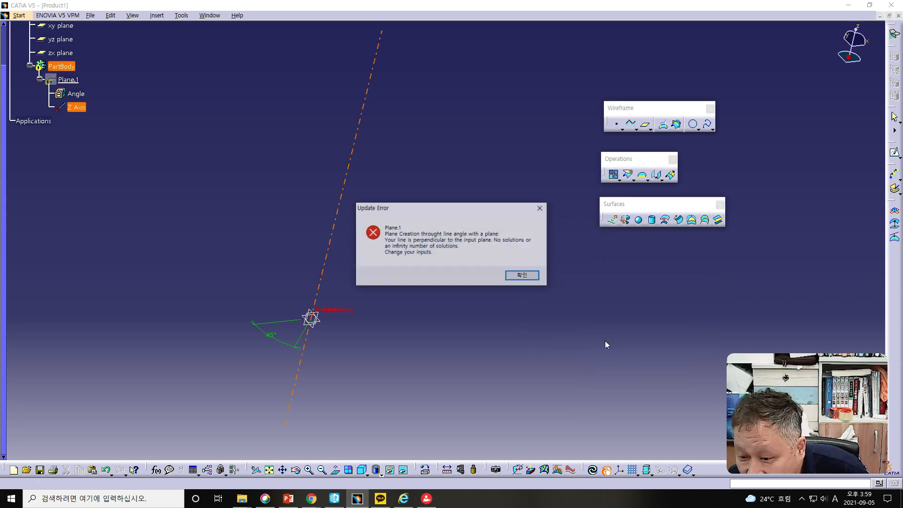
{"action": "left_click", "coordinate": [522, 278]}
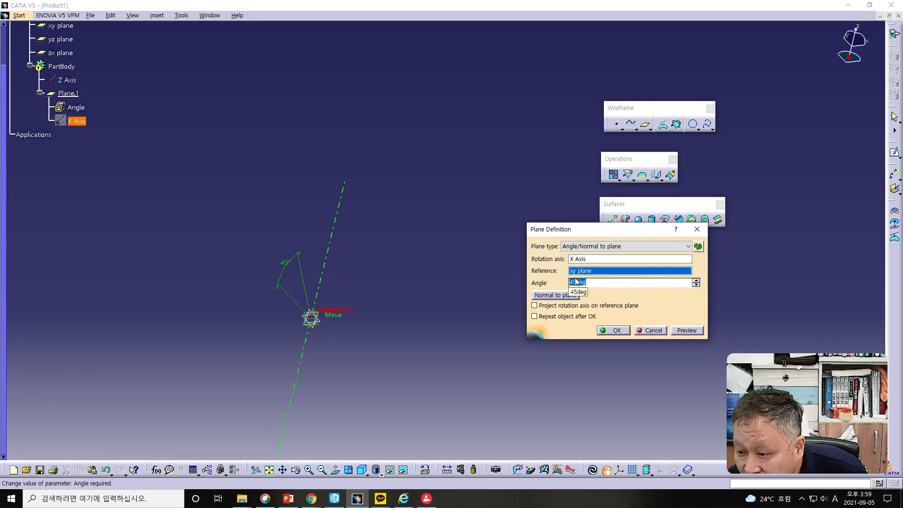
- Change the angled plane's rotation axis to the Y Axis, accept the definition, and inspect the plane from another angle
{"action": "left_click", "coordinate": [583, 258]}
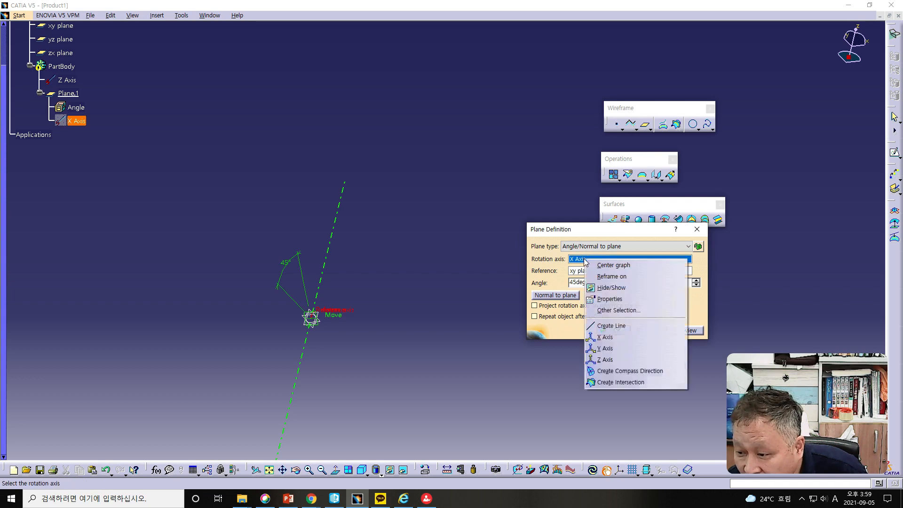
{"action": "left_click", "coordinate": [608, 349]}
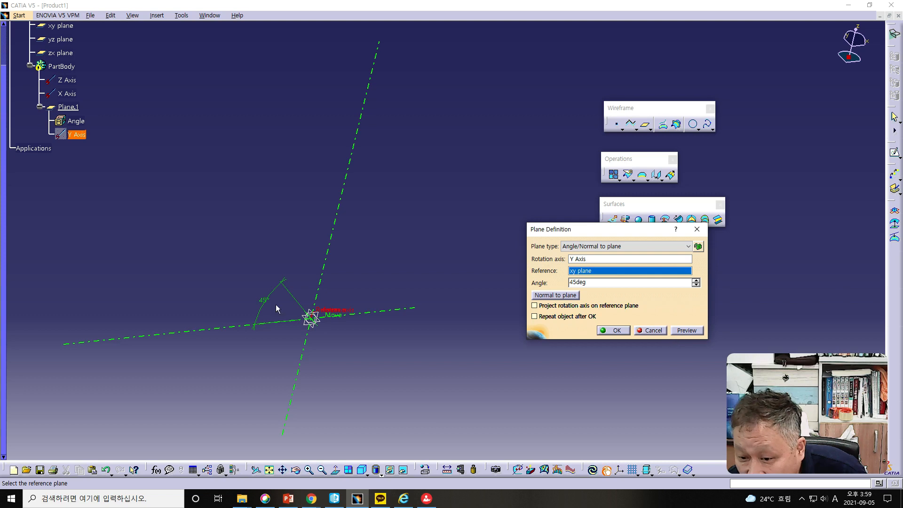
{"action": "left_click", "coordinate": [612, 331]}
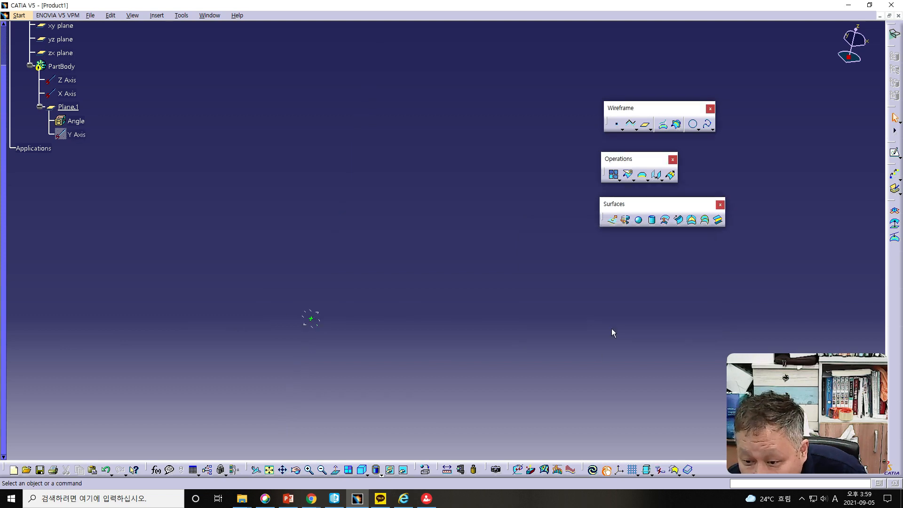
{"action": "left_click", "coordinate": [269, 469]}
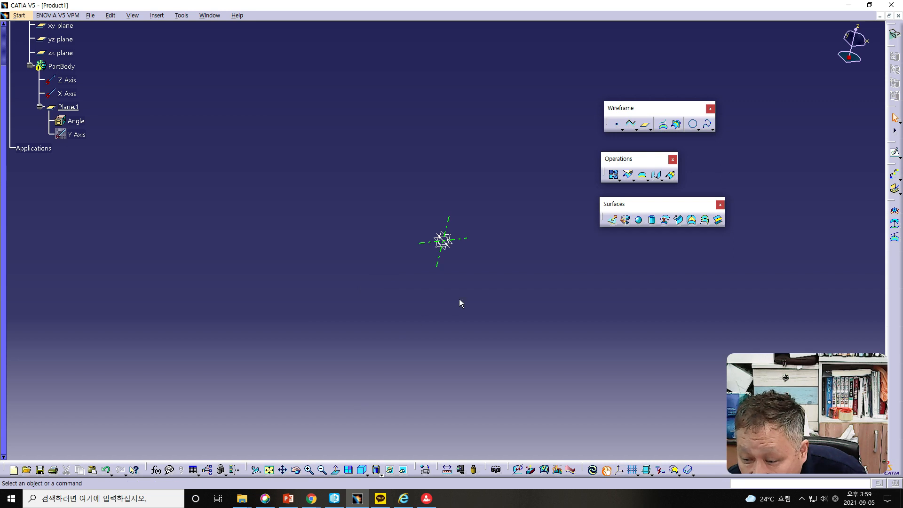
{"action": "middle_click_drag", "start_coordinate": [493, 291], "coordinate": [442, 306]}
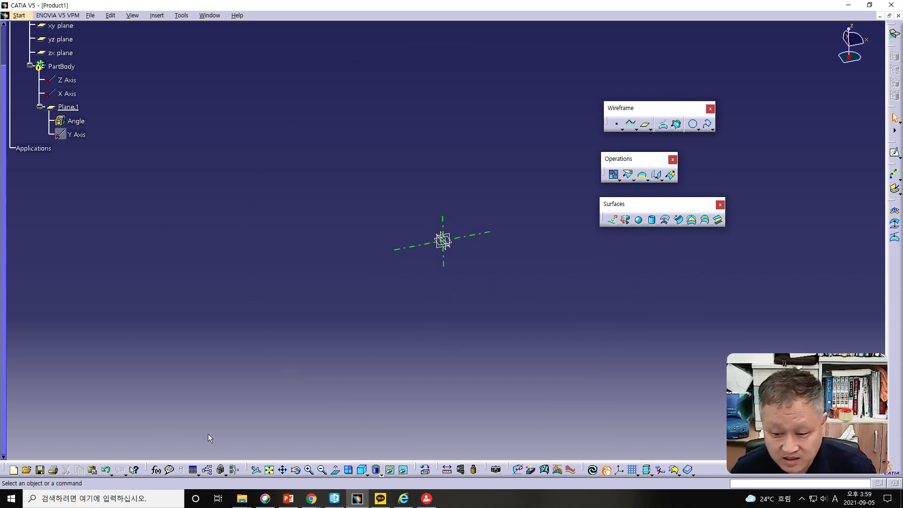
- Undo the angled redefinition of the plane and the creation of the original offset plane
{"action": "left_click", "coordinate": [106, 470]}
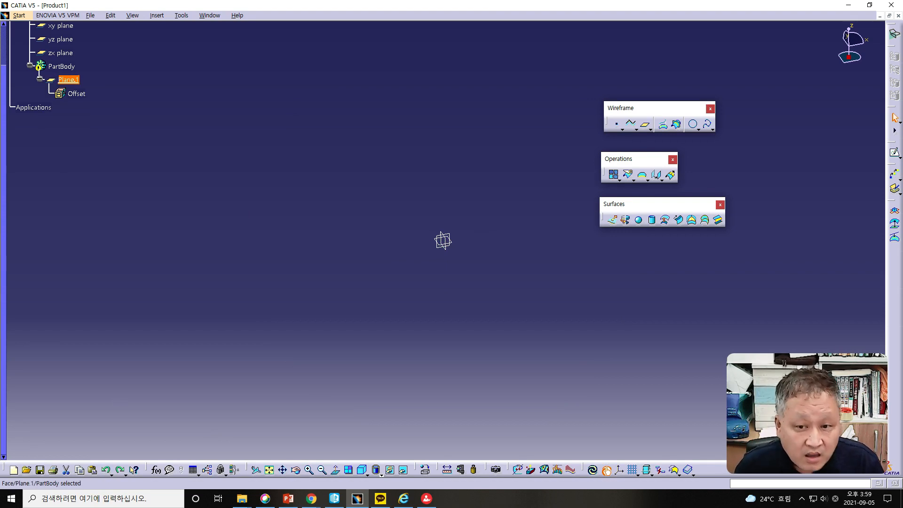
{"action": "left_click", "coordinate": [107, 470]}
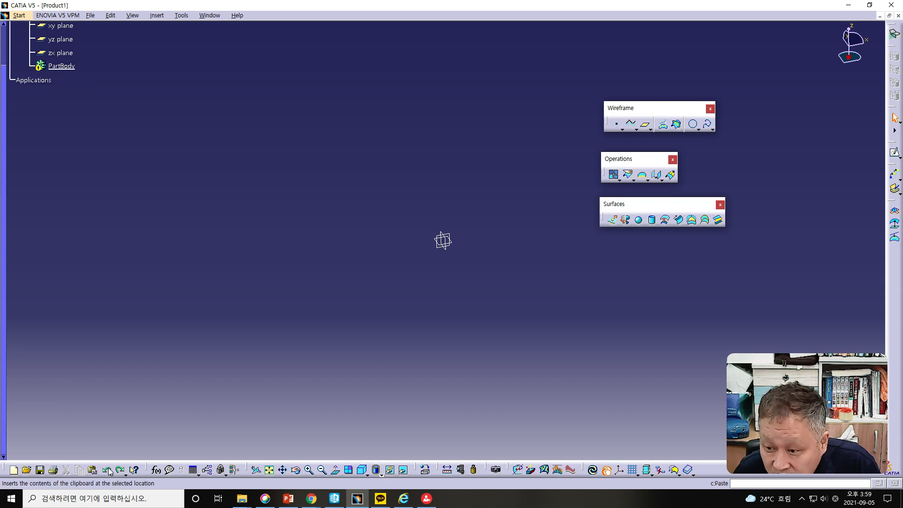
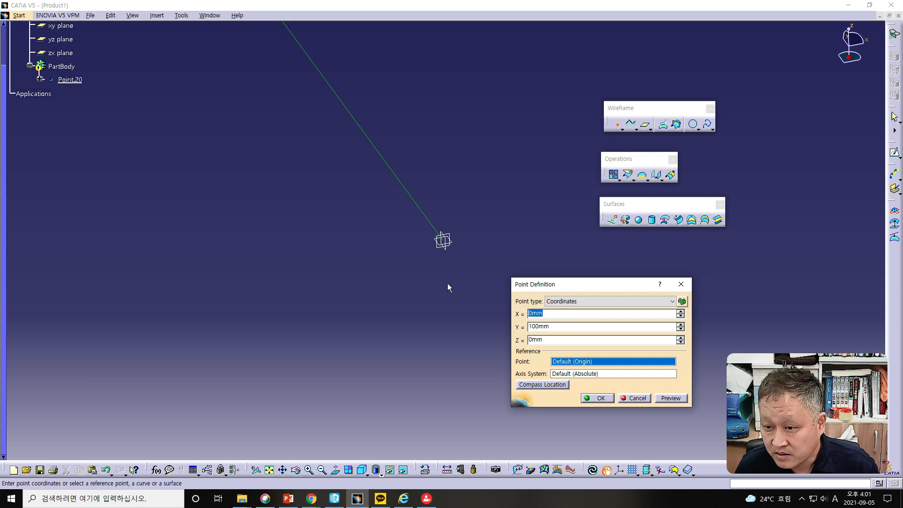
- Create a coordinates point at X 0, Y 100, Z 0 mm from the origin and fit the view to it
{"action": "scroll", "coordinate": [368, 291], "scroll_direction": "down", "scroll_amount": 1}
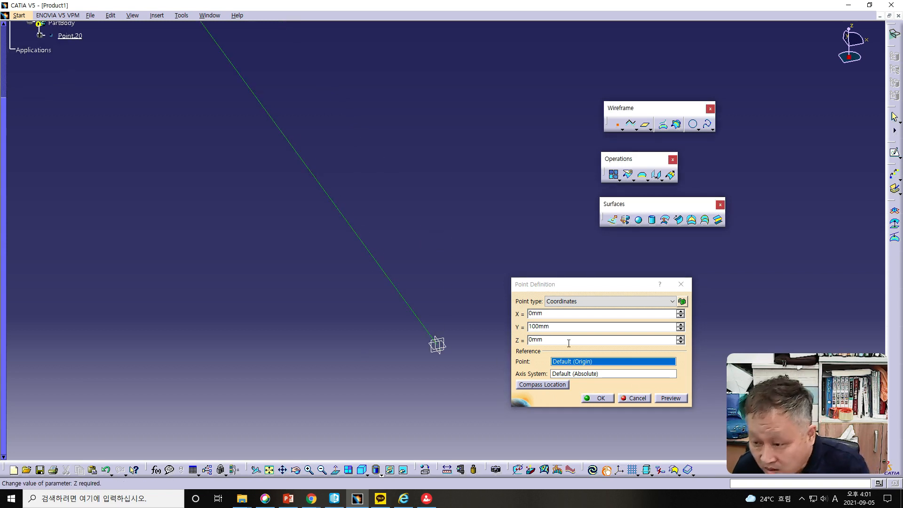
{"action": "left_click", "coordinate": [597, 398]}
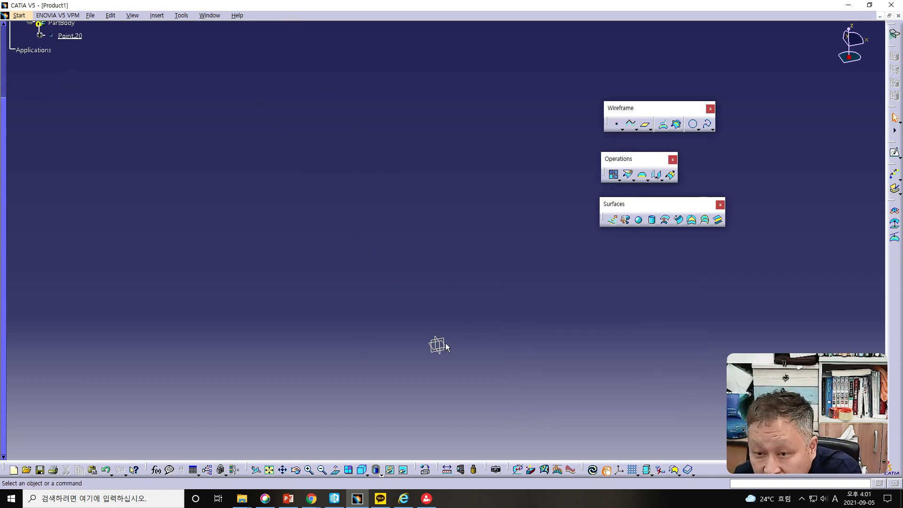
{"action": "left_click", "coordinate": [269, 471]}
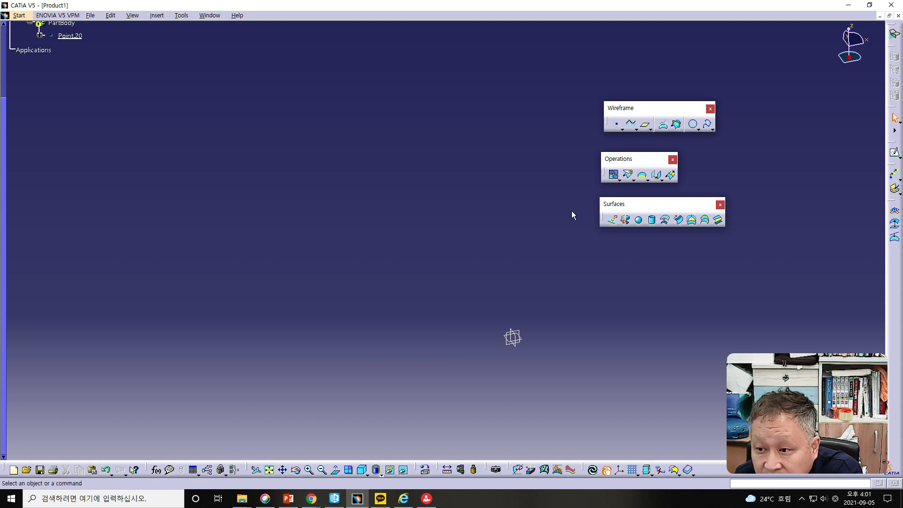
- Create a second coordinates point at the origin, with X, Y and Z all 0 mm
{"action": "left_click", "coordinate": [616, 124]}
{"action": "double_click", "coordinate": [563, 326]}
{"action": "type", "text": "0"}
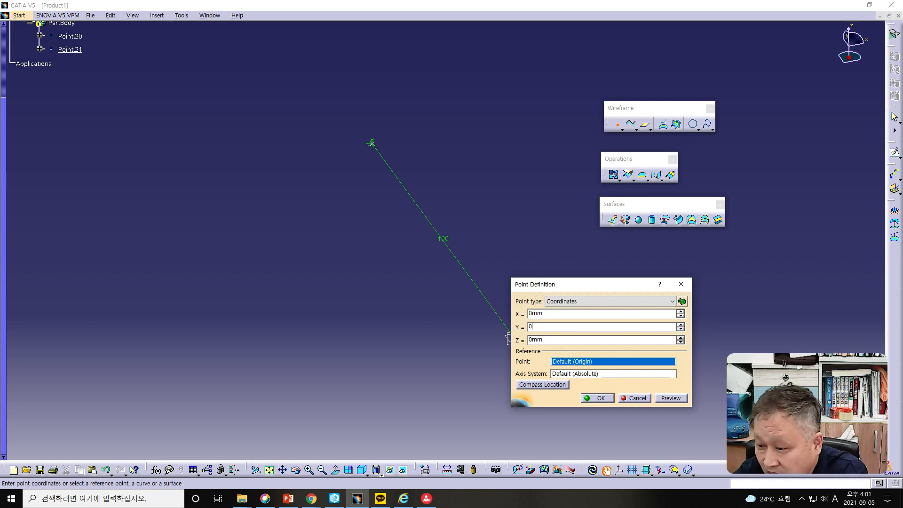
{"action": "left_click", "coordinate": [600, 398]}
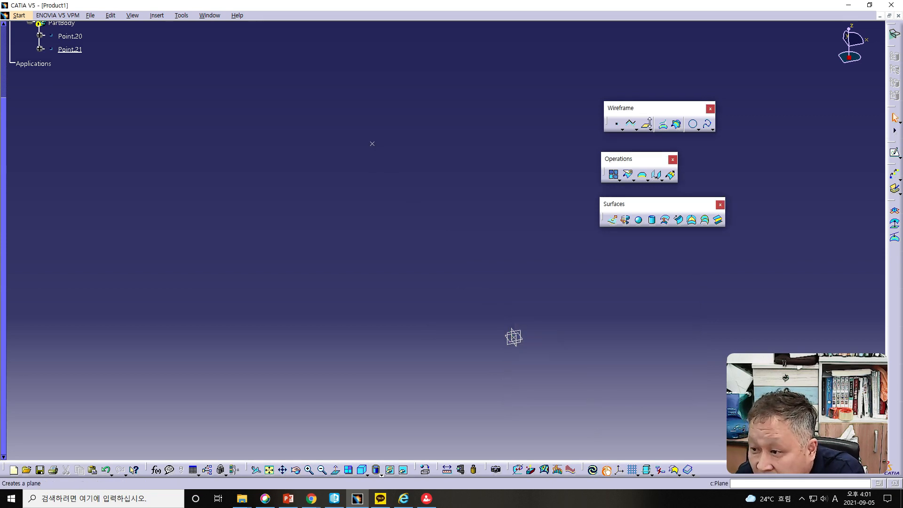
{"action": "left_click", "coordinate": [651, 130]}
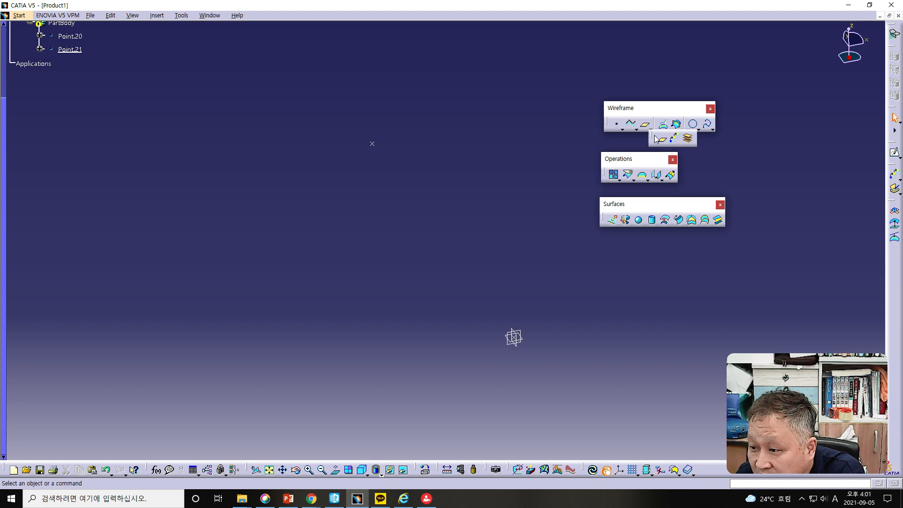
{"action": "left_click", "coordinate": [672, 137]}
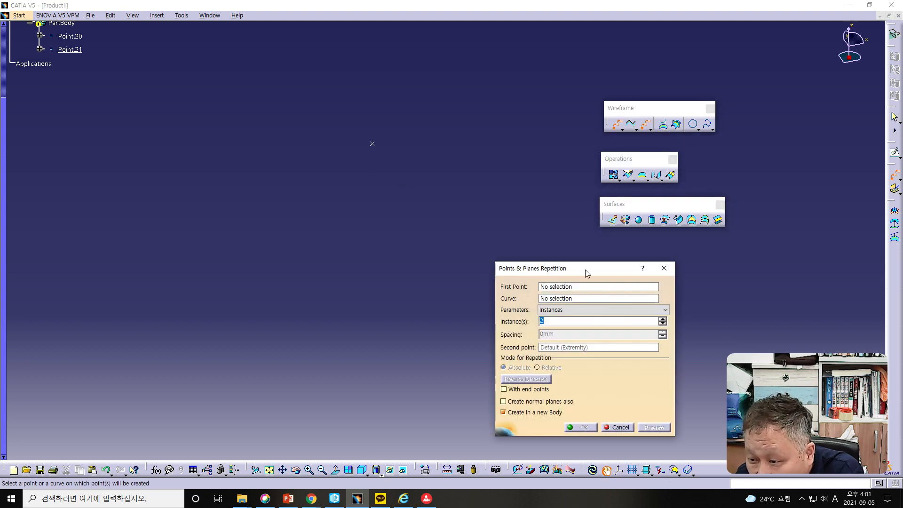
{"action": "left_click_drag", "start_coordinate": [585, 271], "coordinate": [664, 261]}
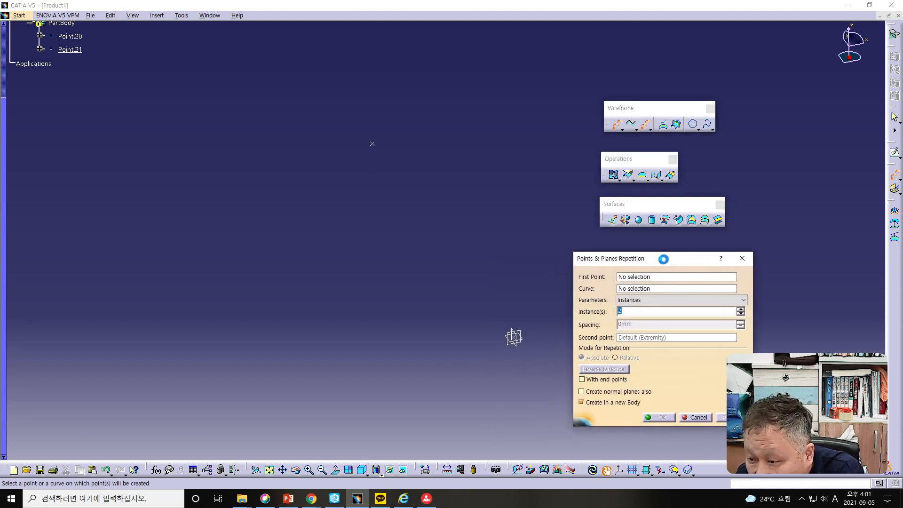
{"action": "left_click", "coordinate": [514, 338]}
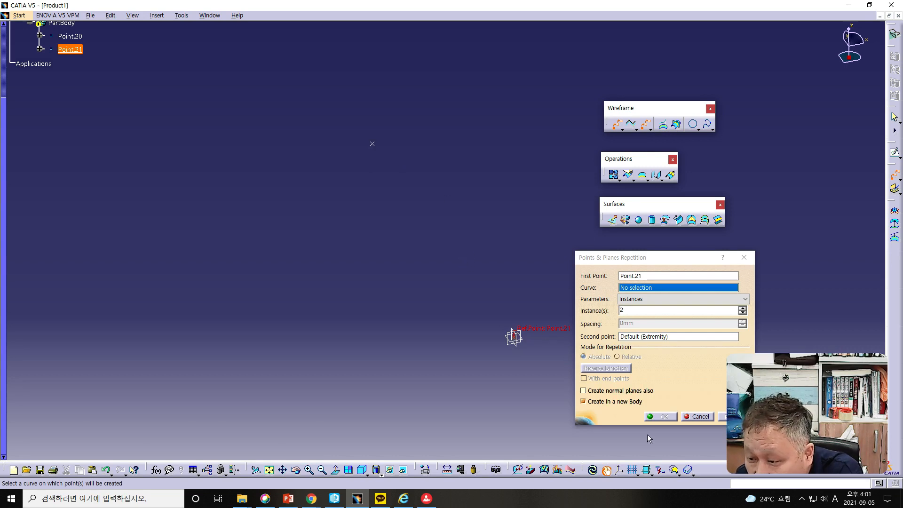
{"action": "left_click", "coordinate": [706, 416]}
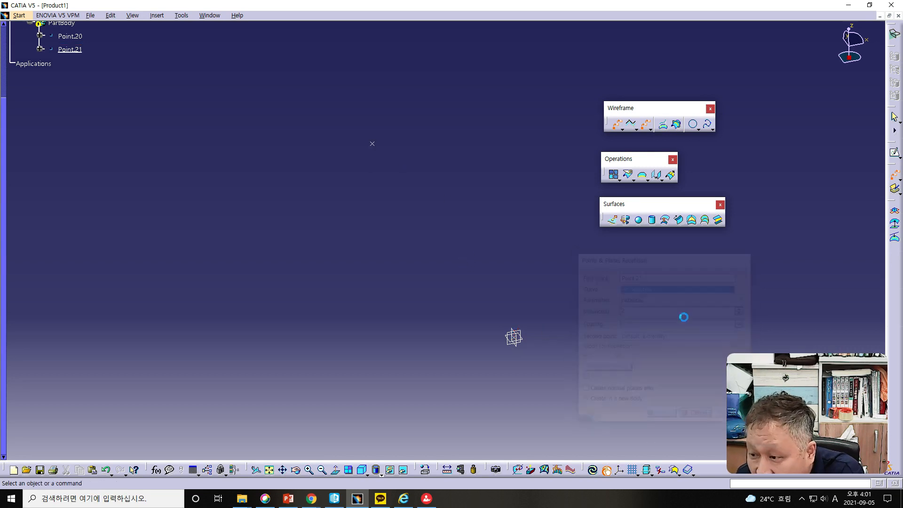
- Create a Point-Point line from the origin point to the point at Y 100 mm
{"action": "left_click", "coordinate": [636, 130]}
{"action": "left_click", "coordinate": [645, 141]}
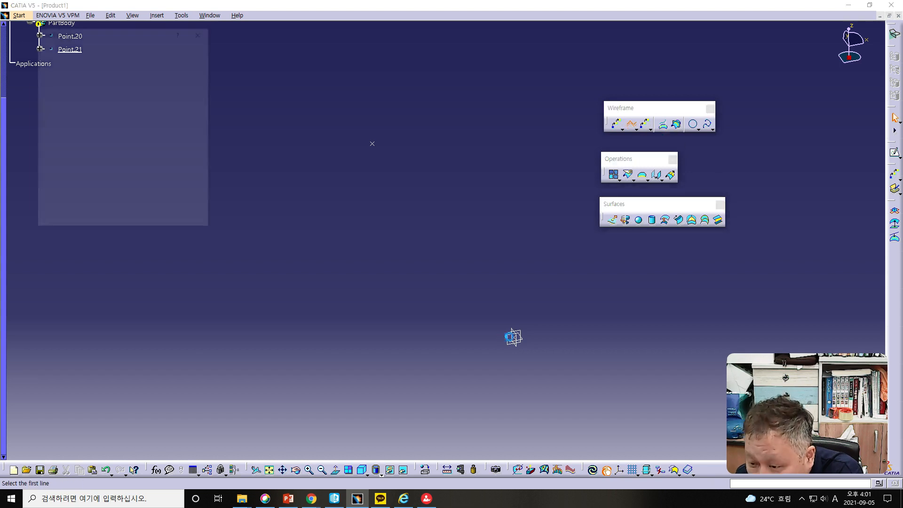
{"action": "left_click", "coordinate": [515, 337]}
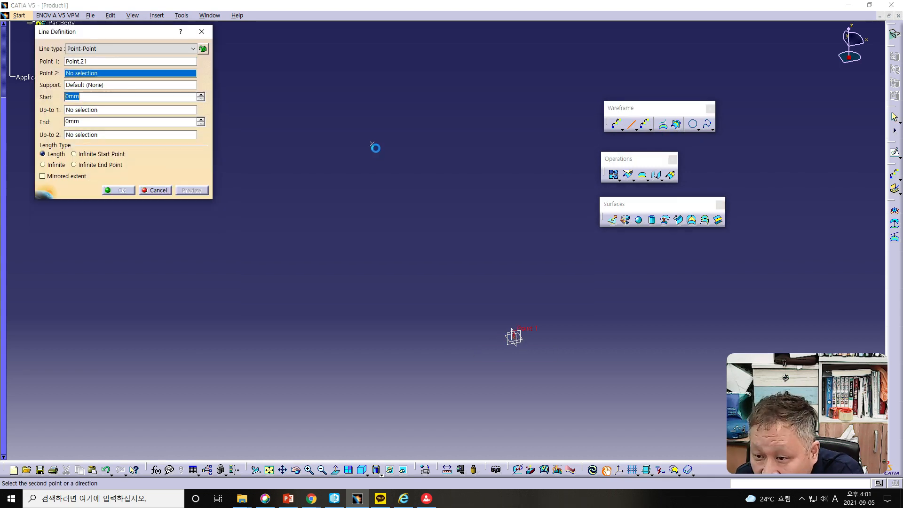
{"action": "left_click", "coordinate": [378, 147]}
{"action": "left_click", "coordinate": [118, 190]}
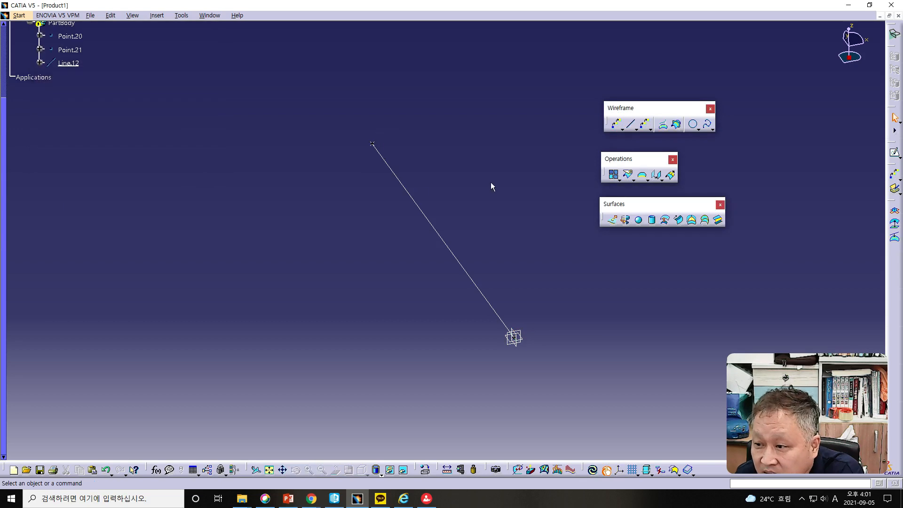
- Set up a Points & Planes Repetition along the line from the origin point with 5 instances, and preview it
{"action": "left_click", "coordinate": [644, 125]}
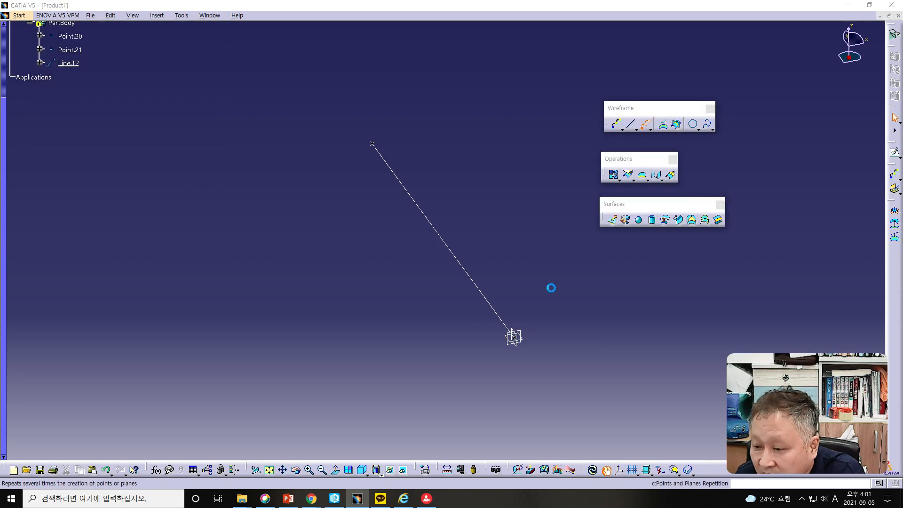
{"action": "left_click", "coordinate": [514, 337]}
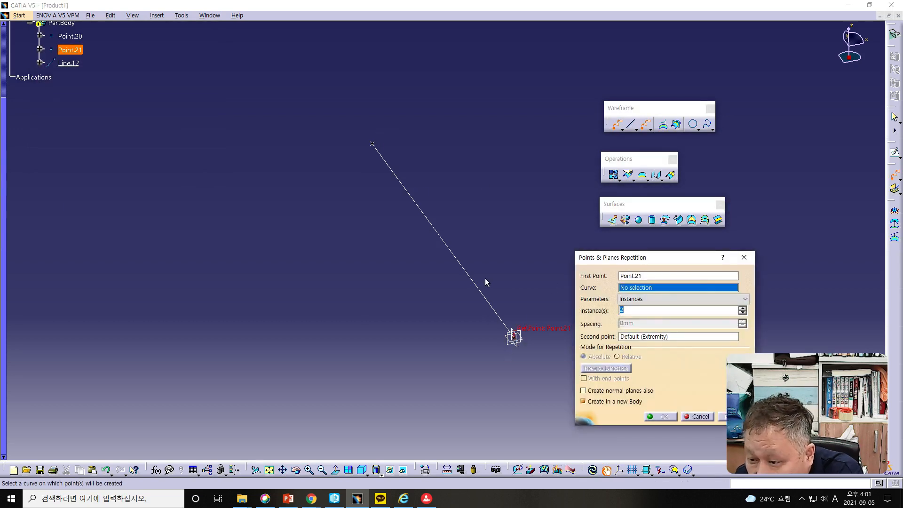
{"action": "left_click", "coordinate": [471, 277]}
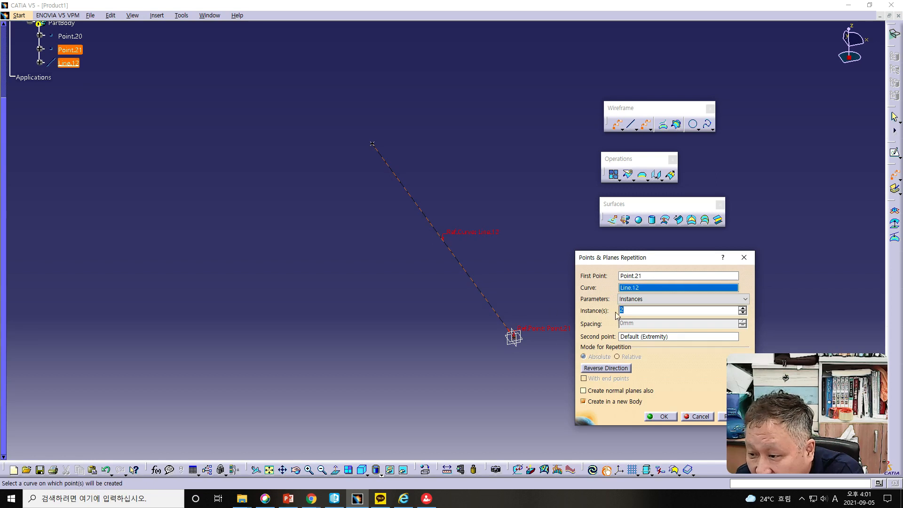
{"action": "type", "text": "5"}
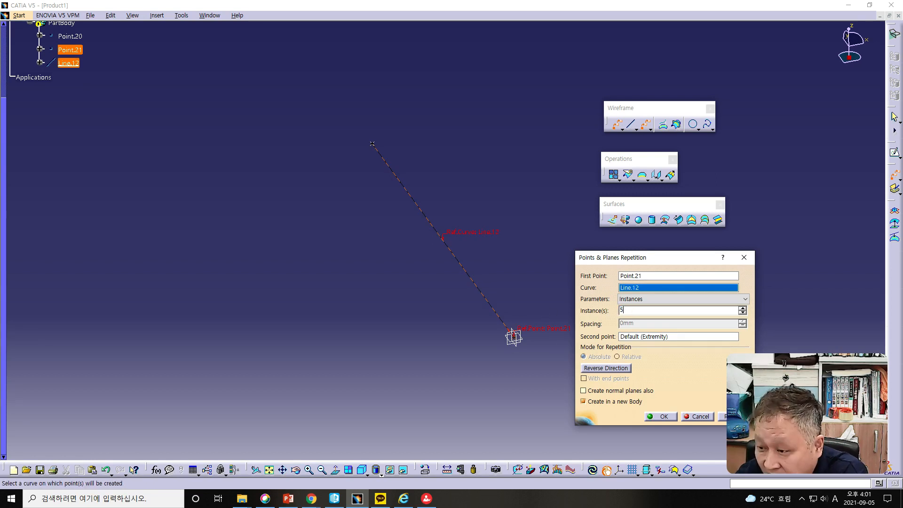
{"action": "left_click_drag", "start_coordinate": [688, 259], "coordinate": [717, 153]}
{"action": "left_click", "coordinate": [761, 311]}
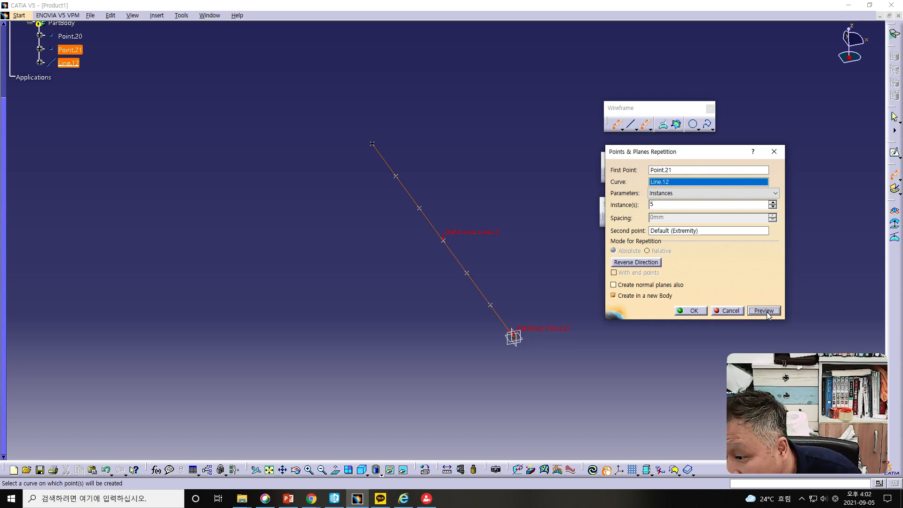
- Preview the repetition with normal planes included, and preview it again without them
{"action": "left_click", "coordinate": [613, 285]}
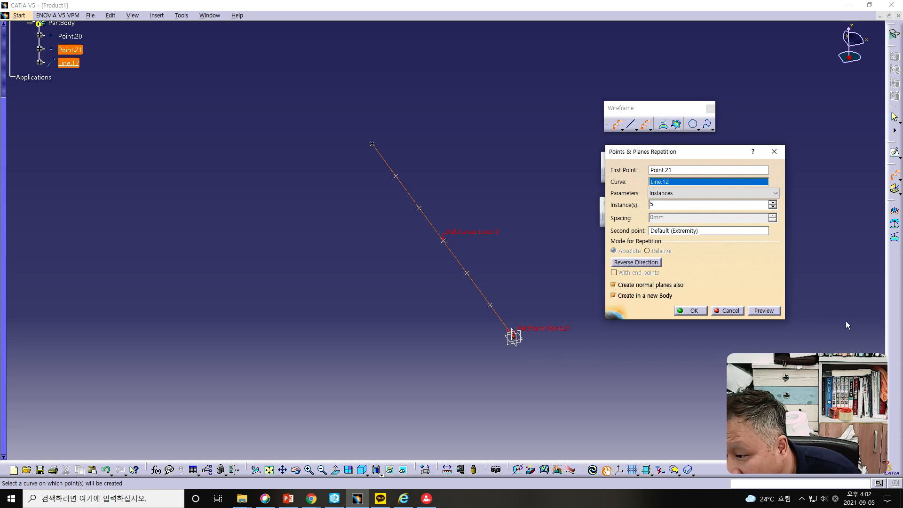
{"action": "left_click", "coordinate": [774, 313]}
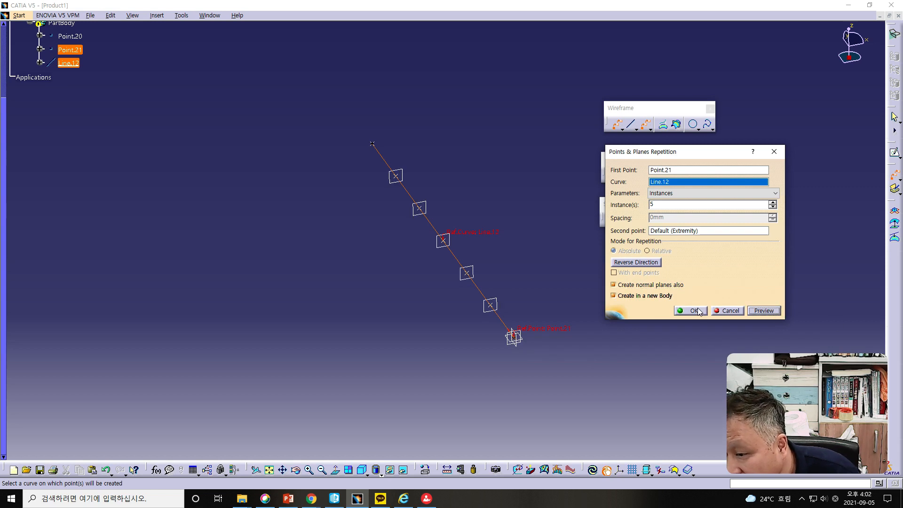
{"action": "left_click", "coordinate": [613, 285]}
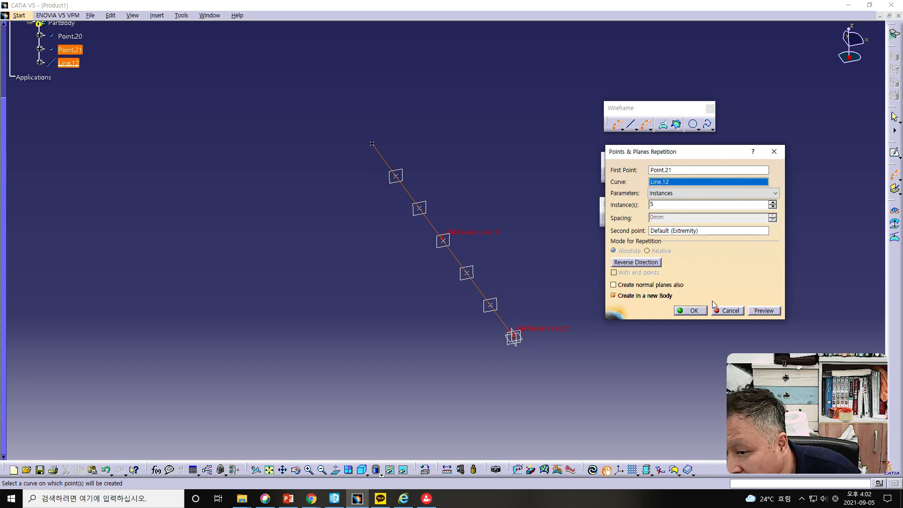
{"action": "left_click", "coordinate": [763, 311]}
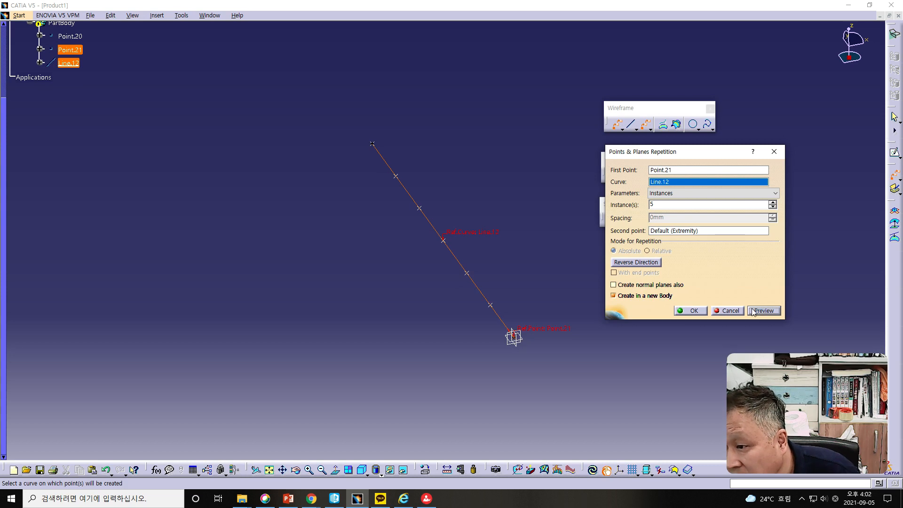
- Include normal planes in the 5-instance repetition and create it in a new body
{"action": "left_click_drag", "start_coordinate": [660, 155], "coordinate": [696, 150]}
{"action": "left_click", "coordinate": [650, 281]}
{"action": "left_click", "coordinate": [726, 306]}
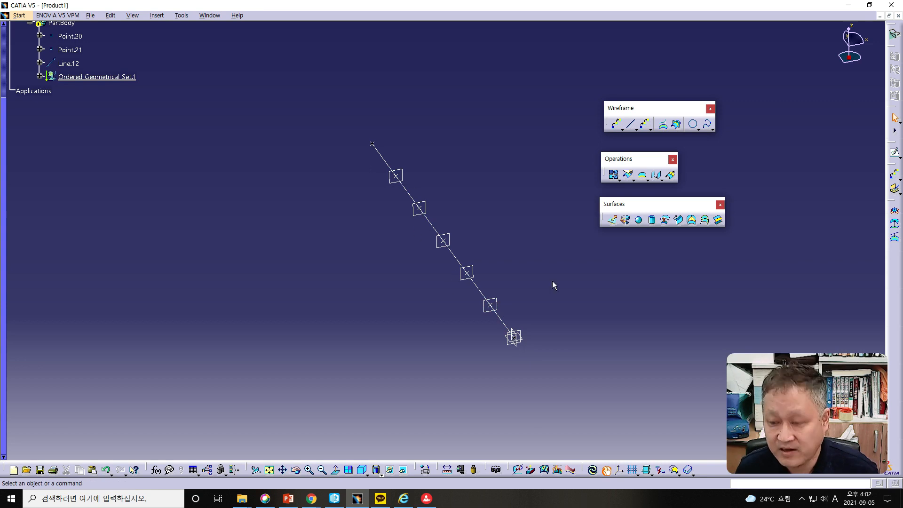
- Sketch a circle of radius 20 mm centred on the origin, on the origin plane perpendicular to the line, and exit the sketch
{"action": "middle_click_drag", "start_coordinate": [393, 297], "coordinate": [352, 320]}
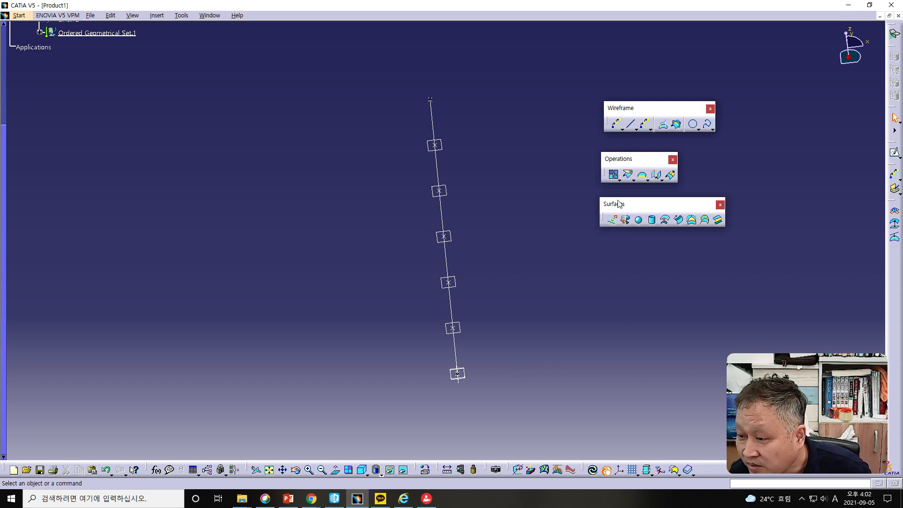
{"action": "middle_click_drag", "start_coordinate": [514, 399], "coordinate": [551, 419]}
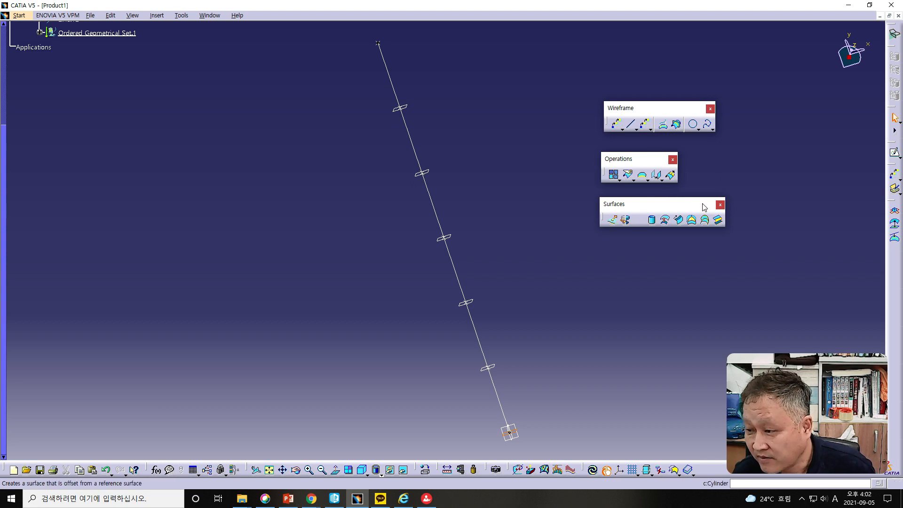
{"action": "left_click", "coordinate": [895, 155]}
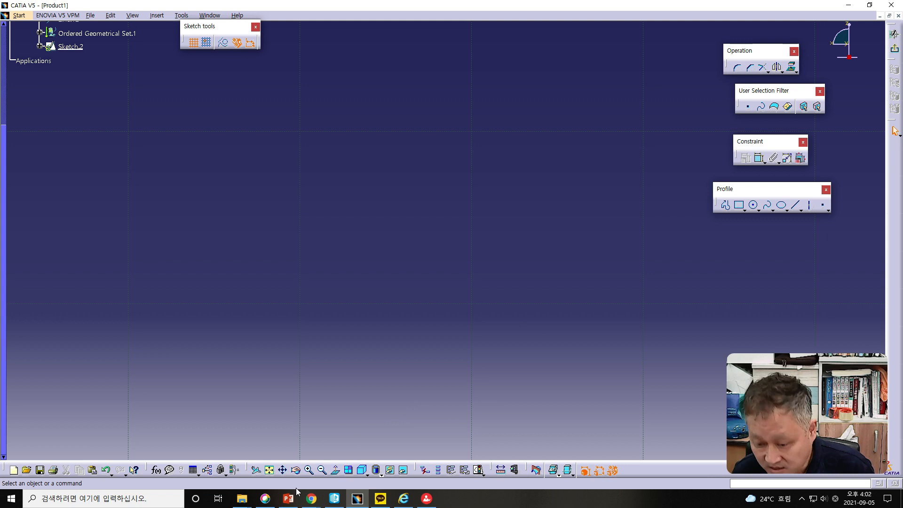
{"action": "left_click", "coordinate": [752, 205]}
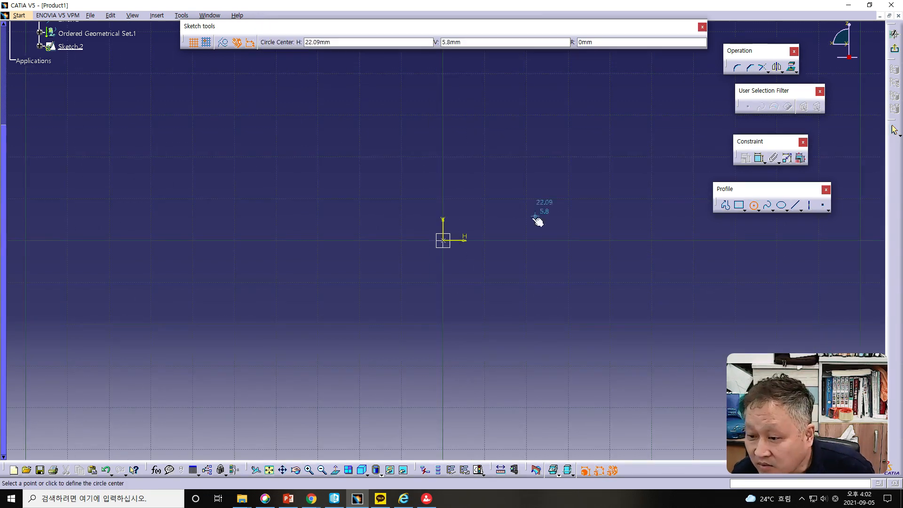
{"action": "left_click", "coordinate": [443, 240]}
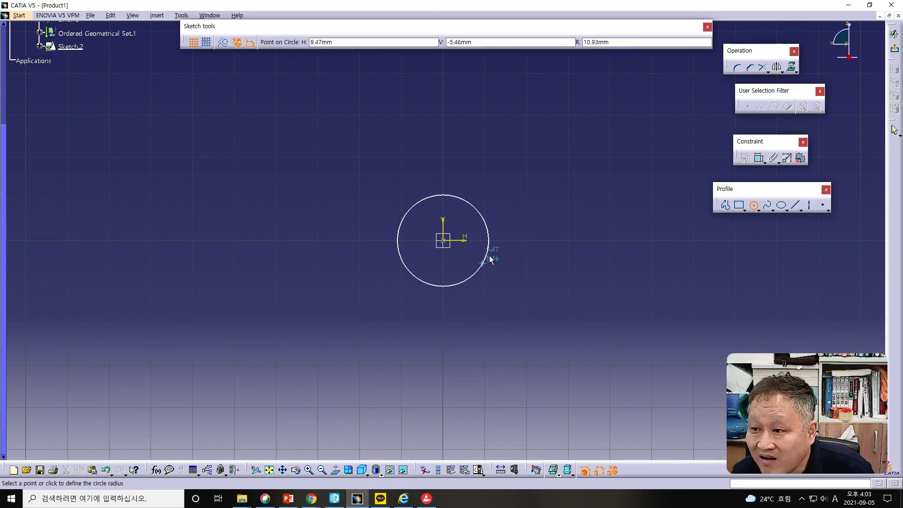
{"action": "left_click_drag", "start_coordinate": [624, 41], "coordinate": [568, 42]}
{"action": "type", "text": "20"}
{"action": "key", "text": "Return"}
{"action": "left_click", "coordinate": [894, 48]}
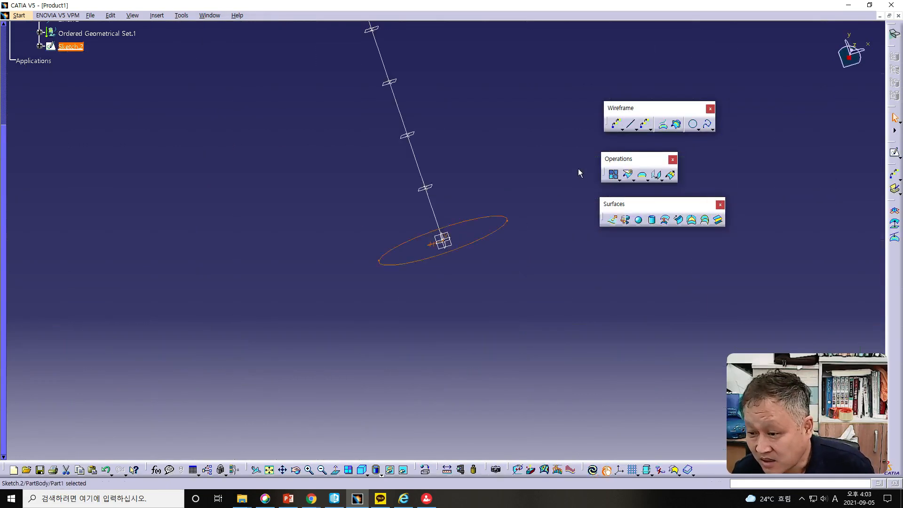
- Sketch a circle of radius 40 mm centred on the line, on the repeated plane nearest the origin, and exit the sketch
{"action": "left_click", "coordinate": [428, 187]}
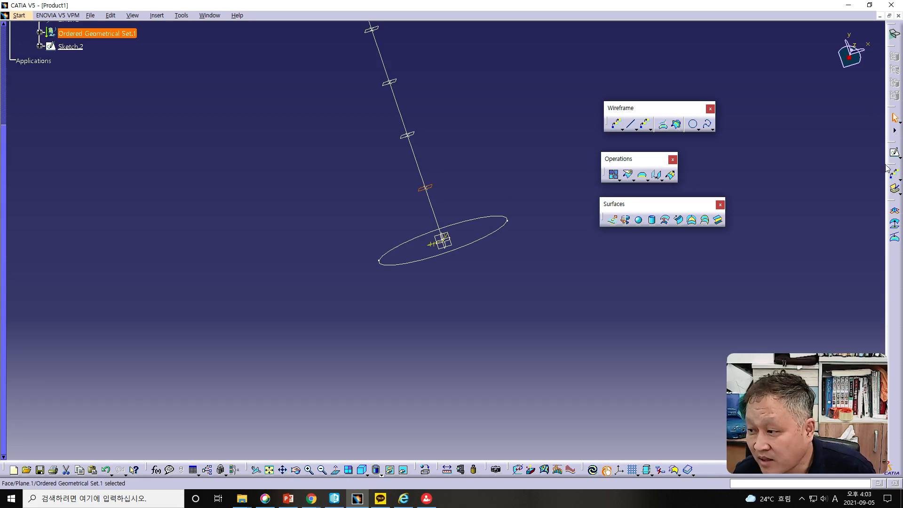
{"action": "left_click", "coordinate": [894, 152]}
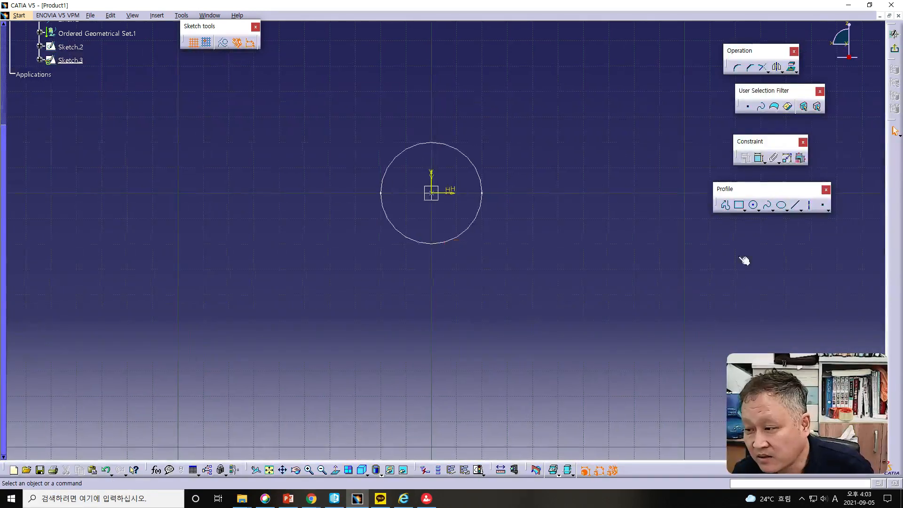
{"action": "left_click", "coordinate": [753, 205]}
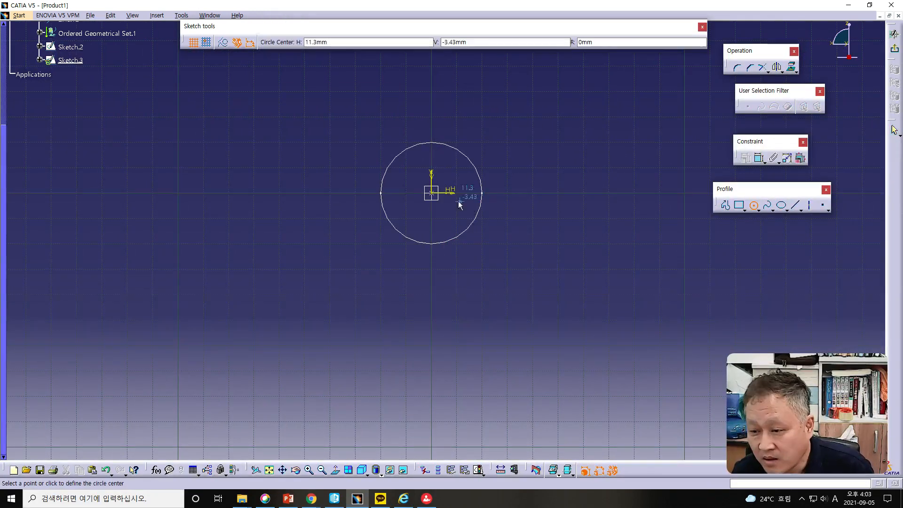
{"action": "left_click", "coordinate": [432, 193]}
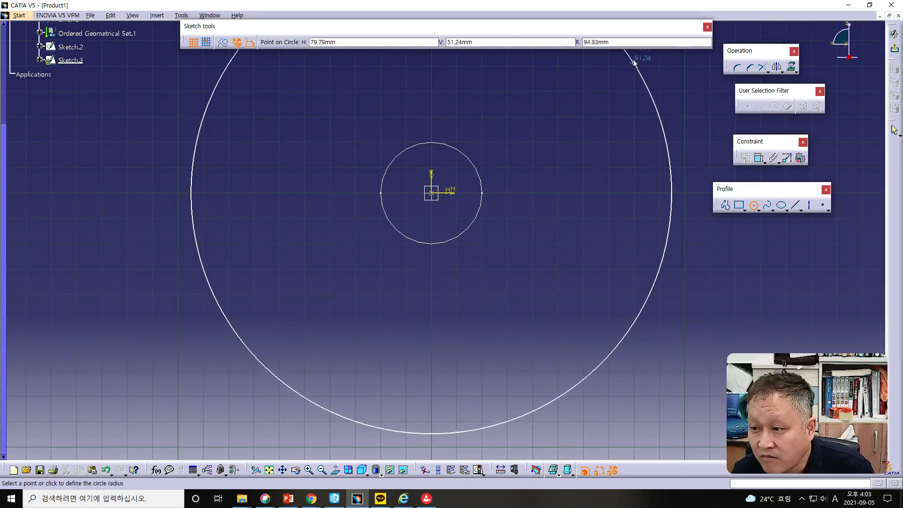
{"action": "left_click", "coordinate": [624, 43]}
{"action": "type", "text": "40"}
{"action": "key", "text": "Return"}
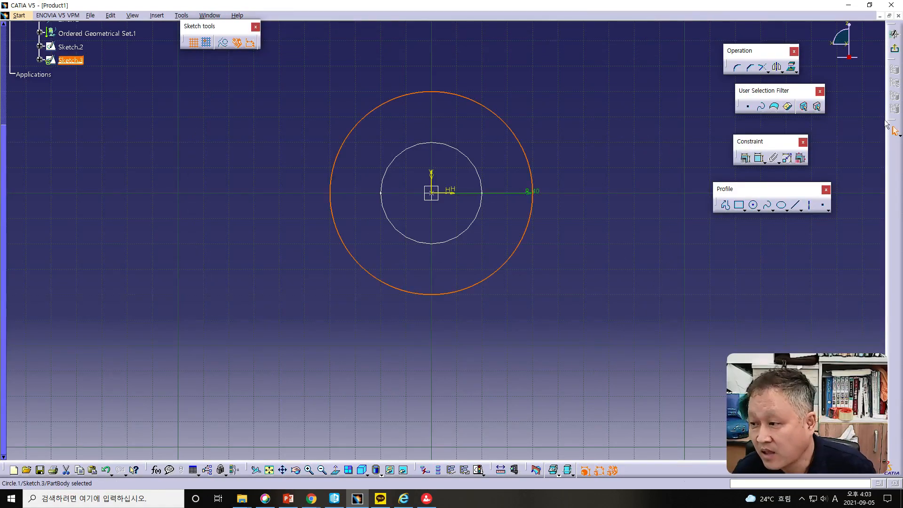
{"action": "left_click", "coordinate": [894, 49]}
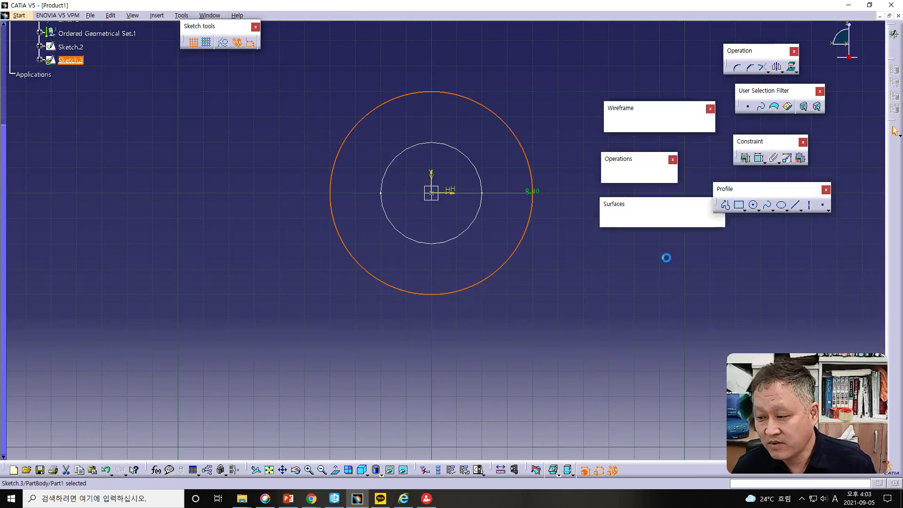
- Sketch a circle of radius 30 mm centred on the line, on the second repeated plane from the origin, and exit the sketch
{"action": "left_click", "coordinate": [442, 189]}
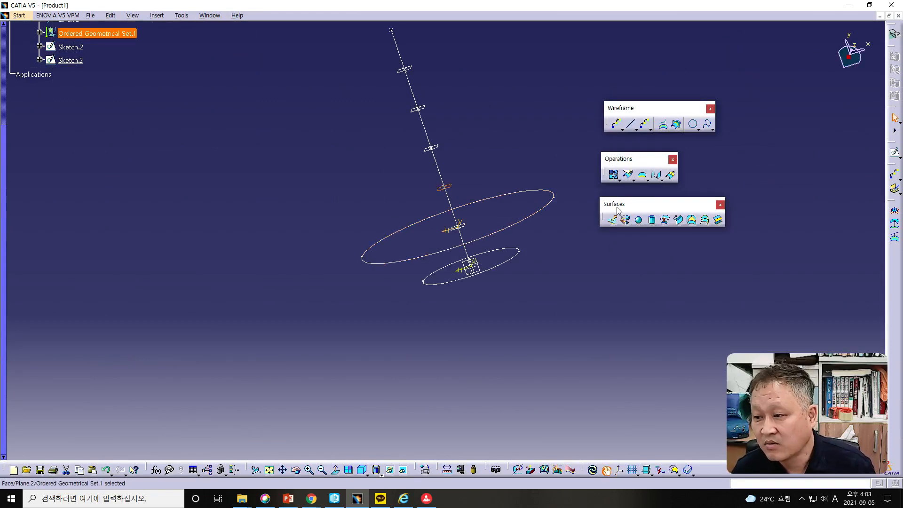
{"action": "left_click", "coordinate": [894, 154]}
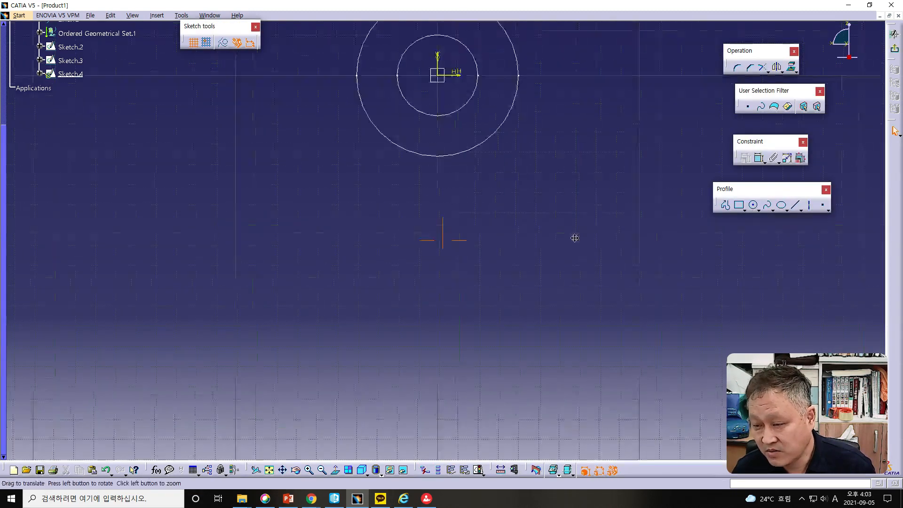
{"action": "left_click", "coordinate": [754, 205]}
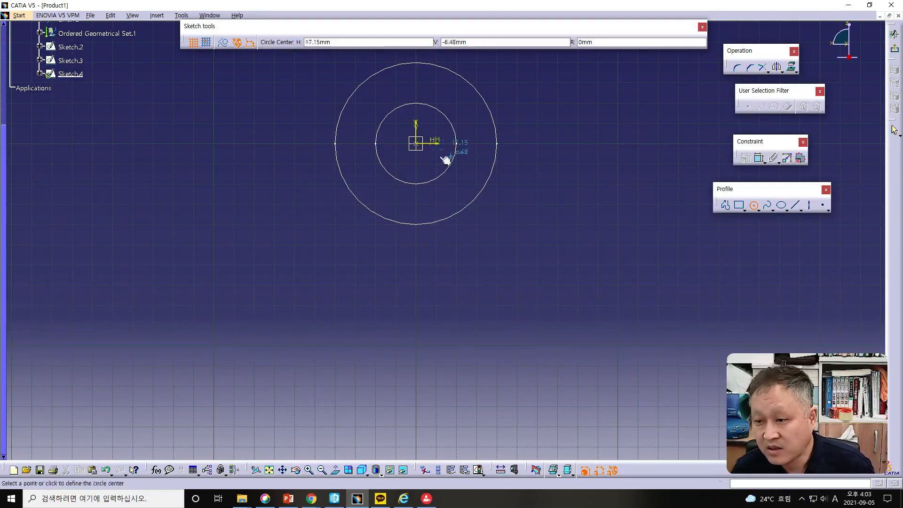
{"action": "left_click", "coordinate": [415, 143]}
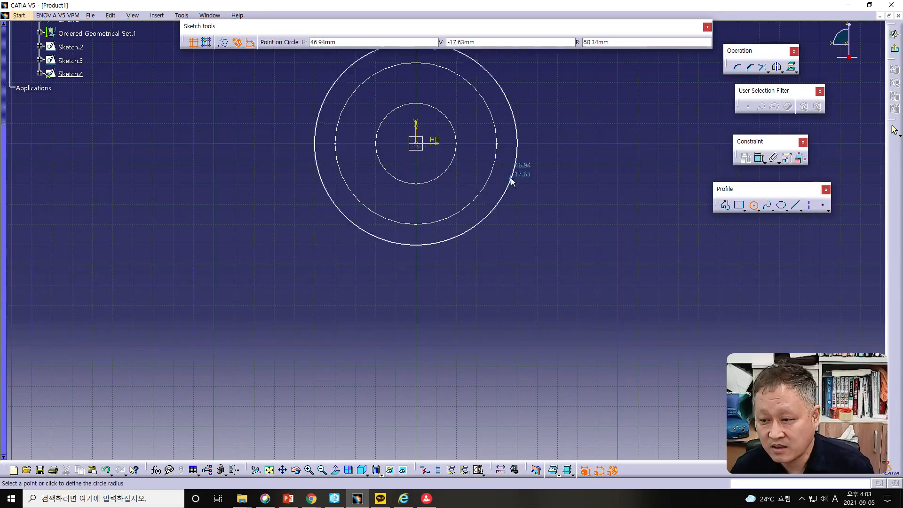
{"action": "left_click", "coordinate": [629, 42]}
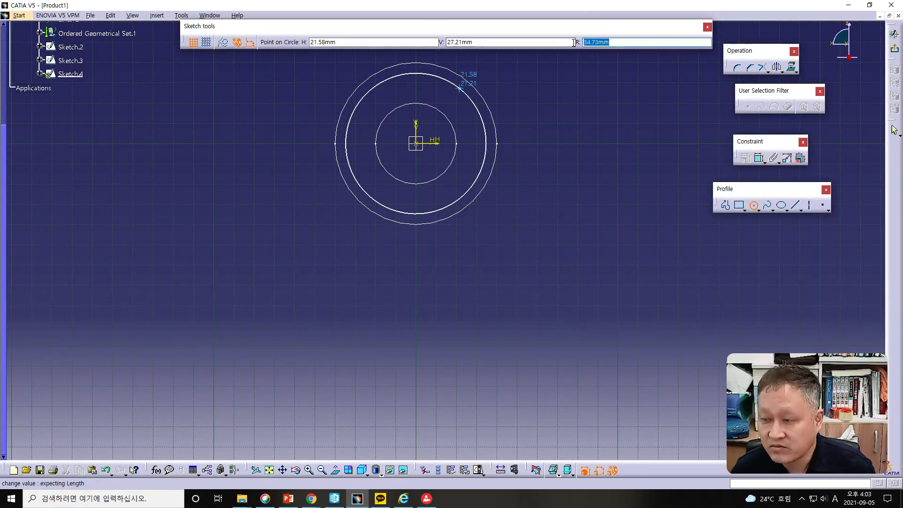
{"action": "type", "text": "30"}
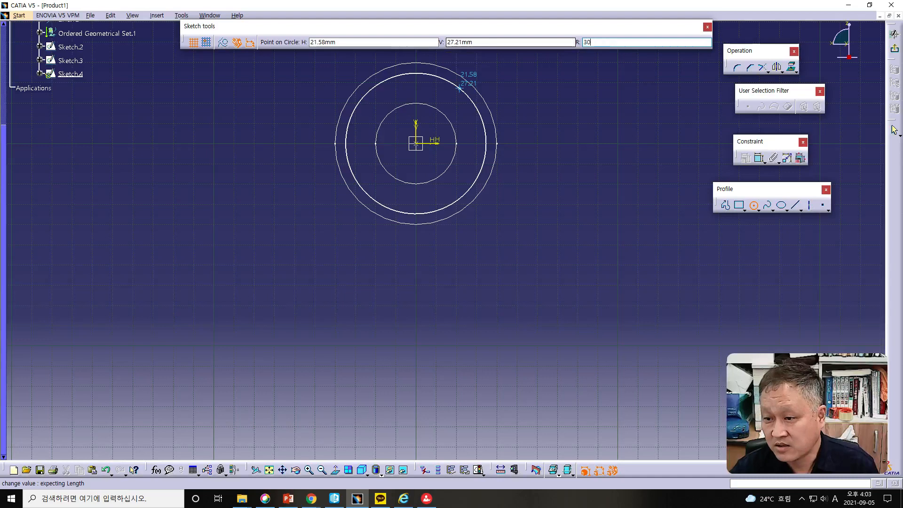
{"action": "key", "text": "Return"}
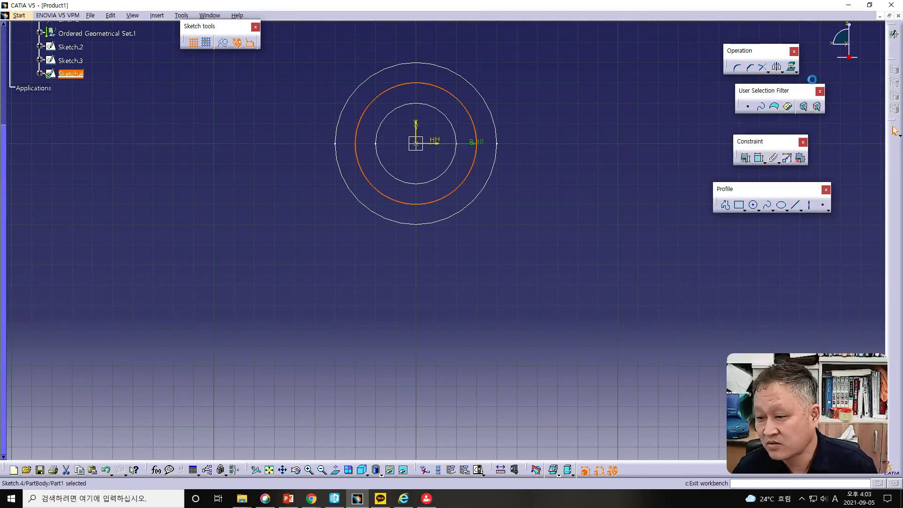
{"action": "left_click", "coordinate": [892, 49]}
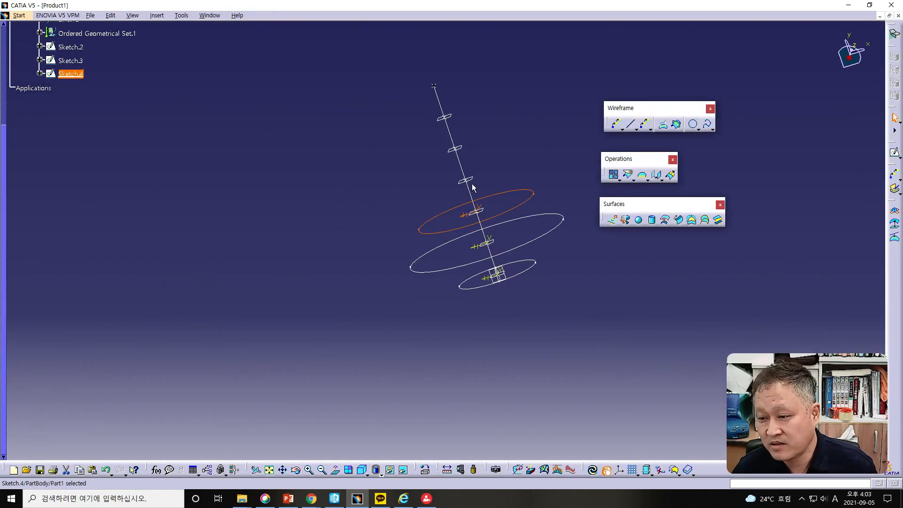
- Sketch a circle of radius 50 mm centred on the line, on the third repeated plane from the origin, and exit the sketch
{"action": "left_click", "coordinate": [473, 183]}
{"action": "left_click", "coordinate": [893, 153]}
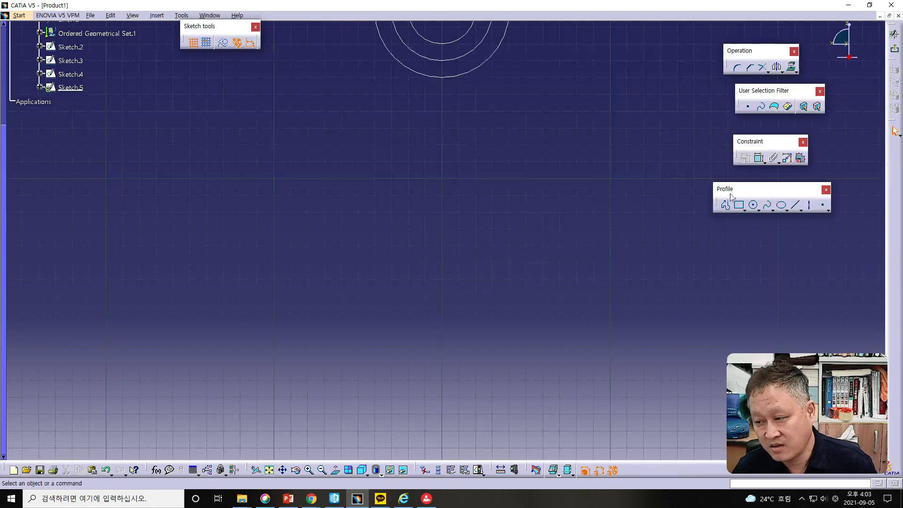
{"action": "middle_click_drag", "start_coordinate": [530, 145], "coordinate": [518, 274]}
{"action": "left_click", "coordinate": [754, 206]}
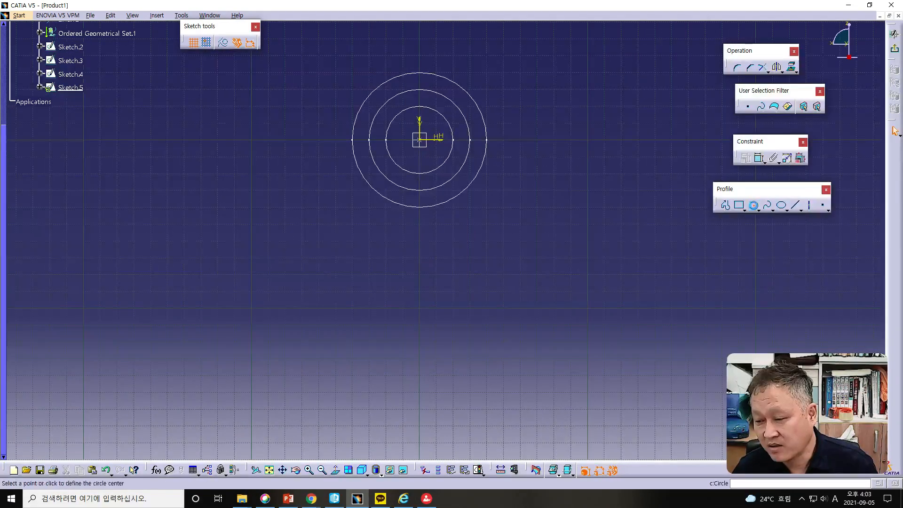
{"action": "left_click", "coordinate": [754, 206]}
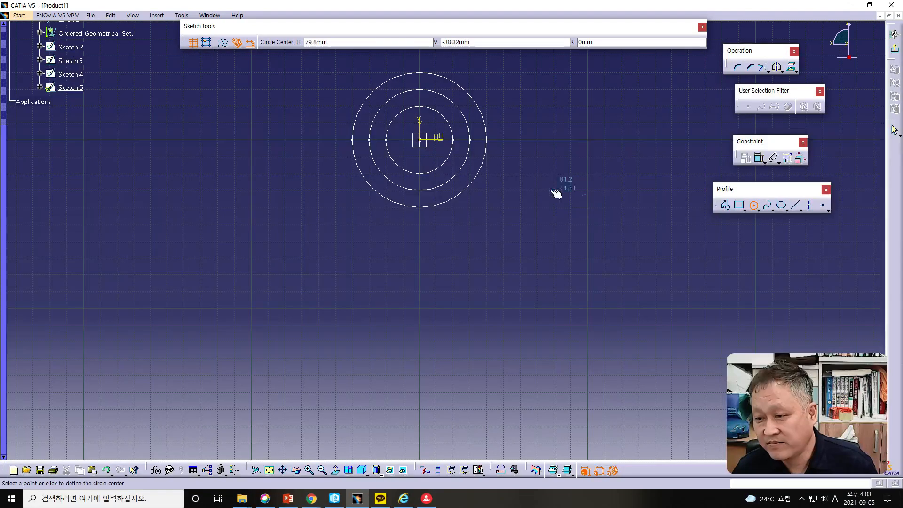
{"action": "left_click", "coordinate": [419, 139]}
{"action": "left_click", "coordinate": [649, 43]}
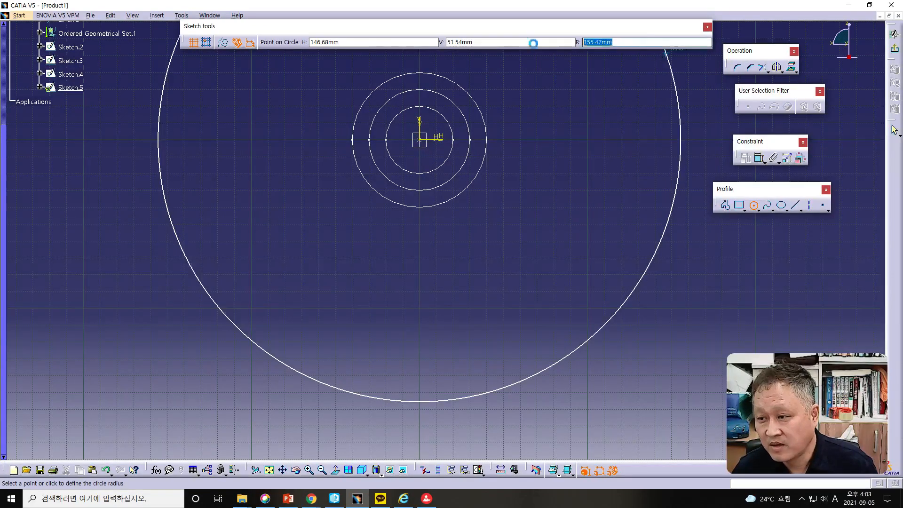
{"action": "type", "text": "5"}
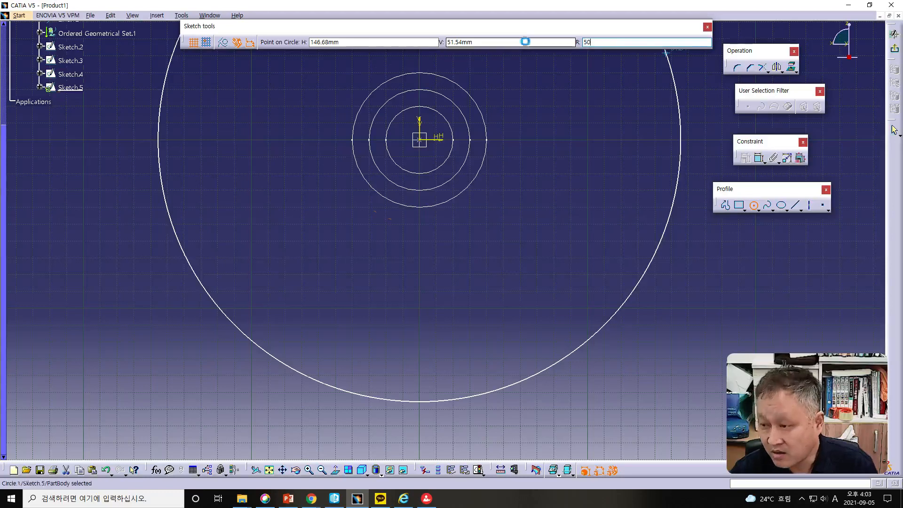
{"action": "type", "text": "0"}
{"action": "key", "text": "Return"}
{"action": "left_click", "coordinate": [895, 51]}
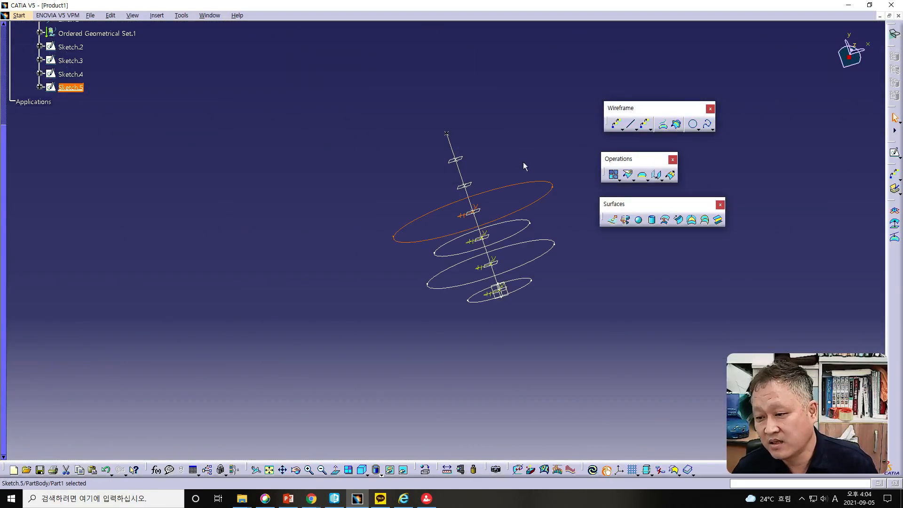
- Sketch a circle of radius 60 mm centred on the line, on the fourth repeated plane from the origin, and exit the sketch
{"action": "left_click", "coordinate": [471, 187]}
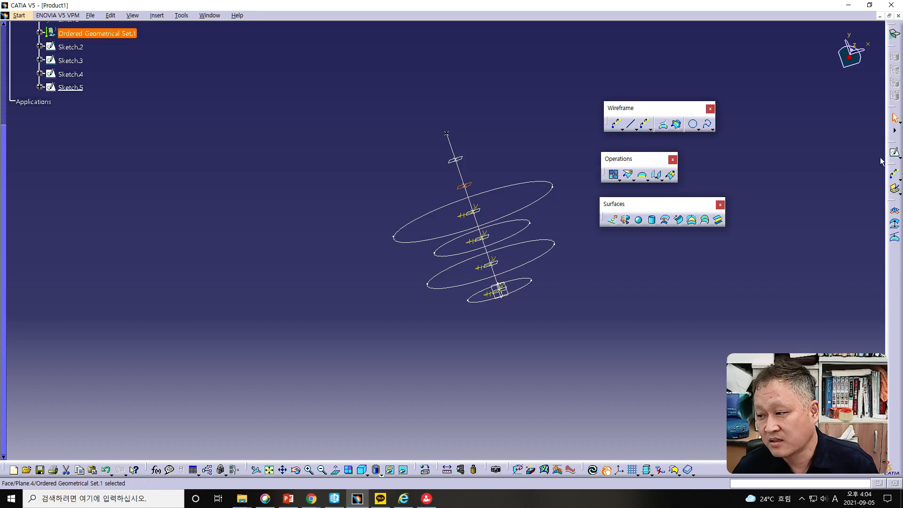
{"action": "left_click", "coordinate": [894, 153]}
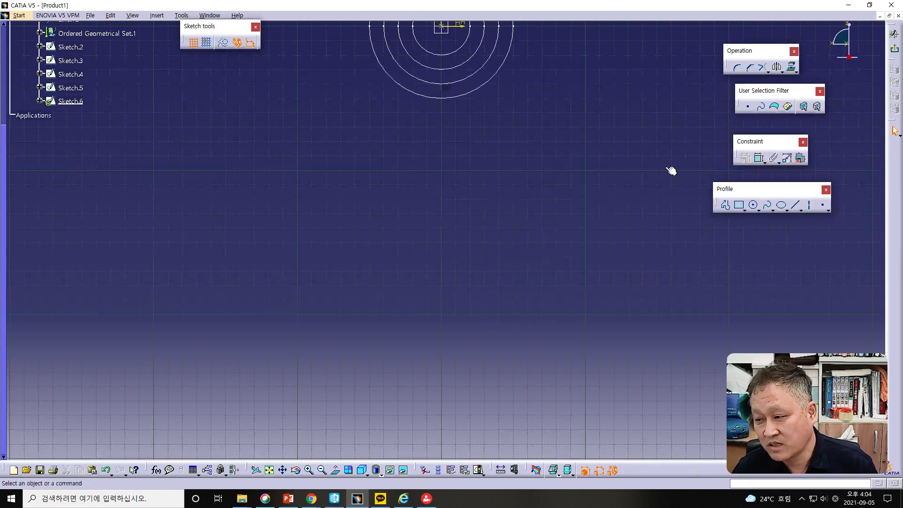
{"action": "middle_click_drag", "start_coordinate": [450, 143], "coordinate": [421, 298]}
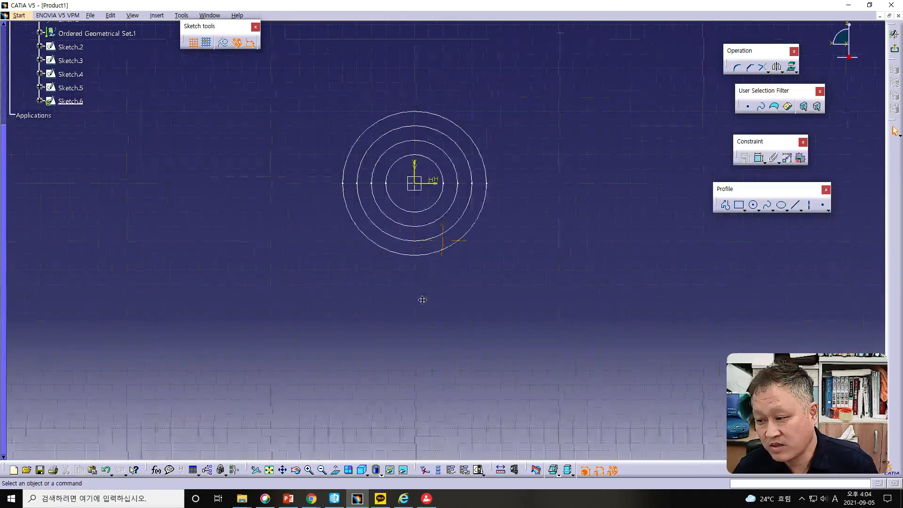
{"action": "left_click", "coordinate": [753, 206]}
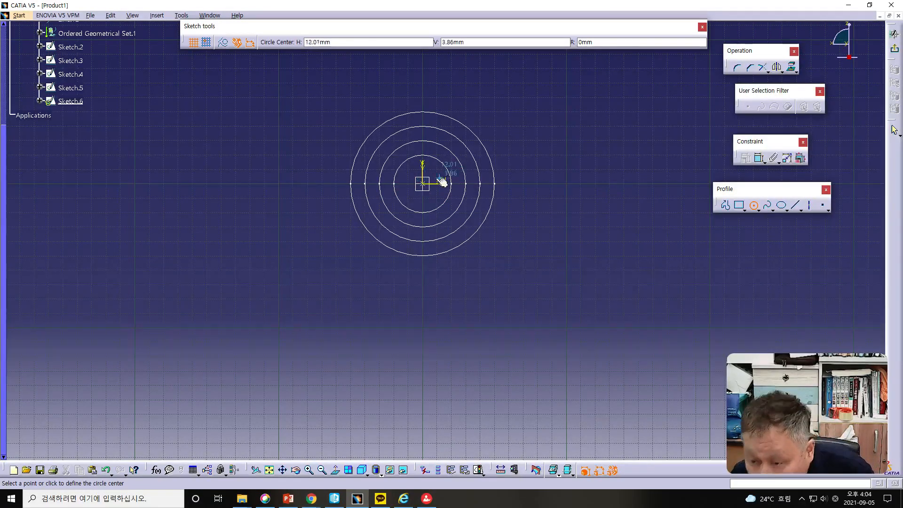
{"action": "left_click", "coordinate": [424, 183]}
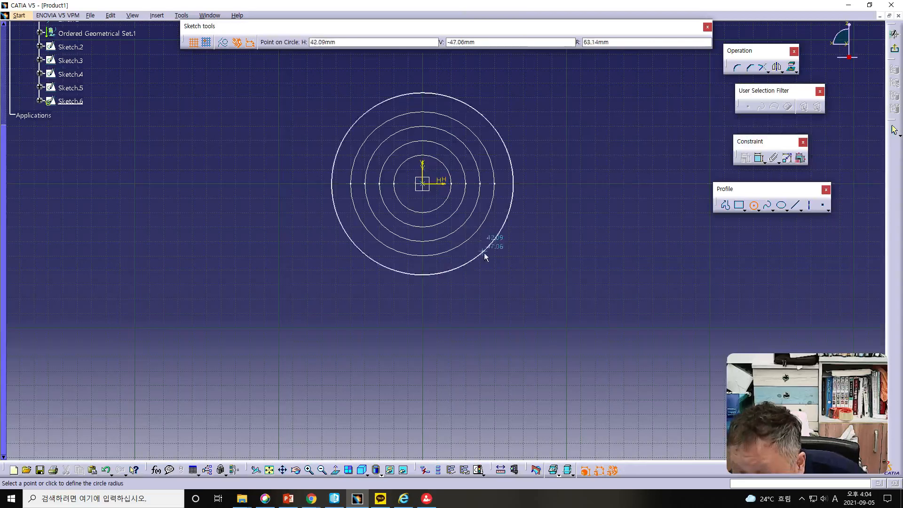
{"action": "left_click_drag", "start_coordinate": [639, 40], "coordinate": [485, 39]}
{"action": "type", "text": "60"}
{"action": "key", "text": "Return"}
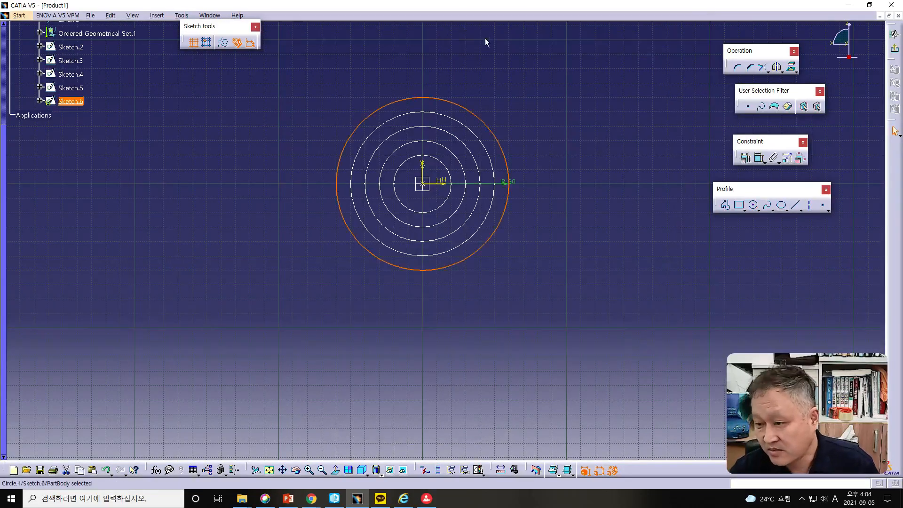
{"action": "left_click", "coordinate": [894, 48]}
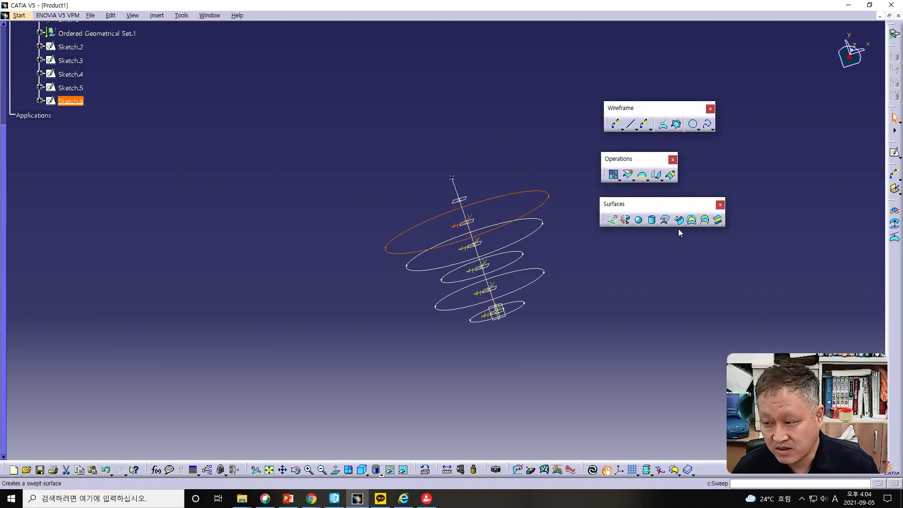
- Sketch a circle of radius 20 mm centred on the line, on the repeated plane farthest from the origin, and exit the sketch
{"action": "left_click", "coordinate": [460, 198]}
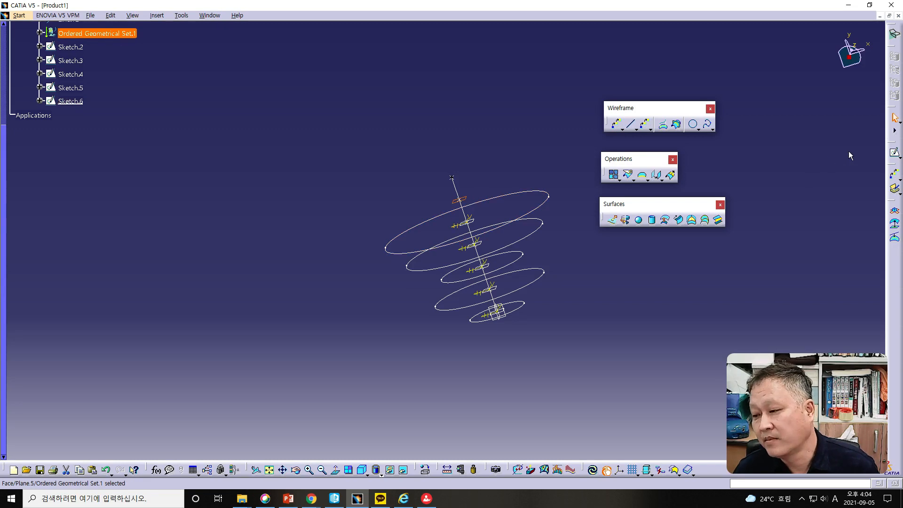
{"action": "left_click", "coordinate": [893, 151]}
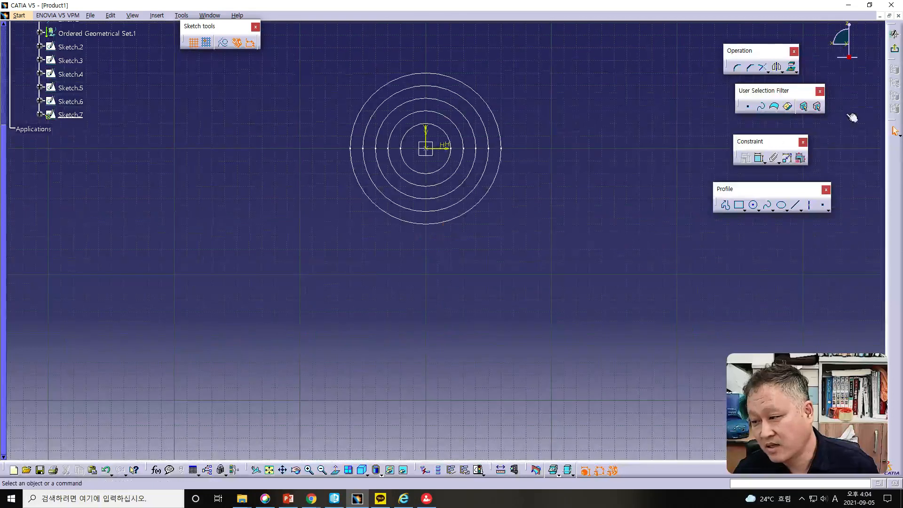
{"action": "left_click", "coordinate": [752, 205]}
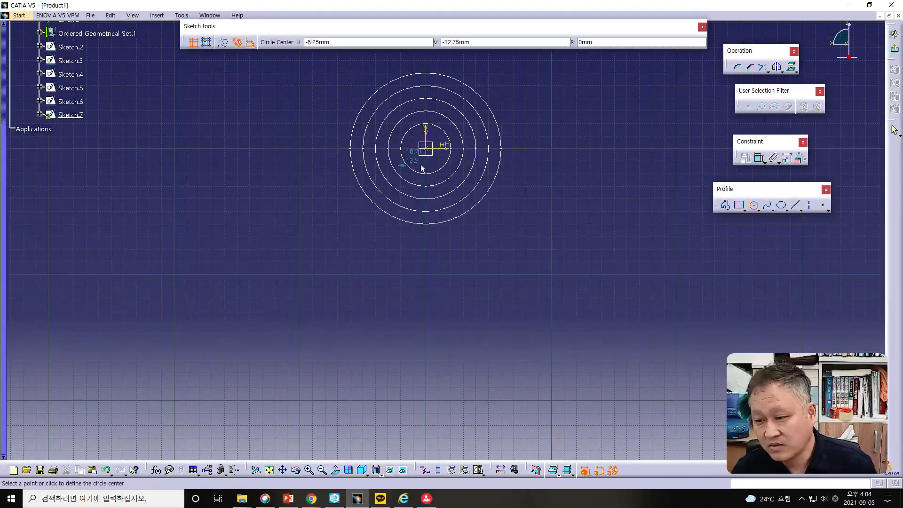
{"action": "left_click", "coordinate": [425, 148]}
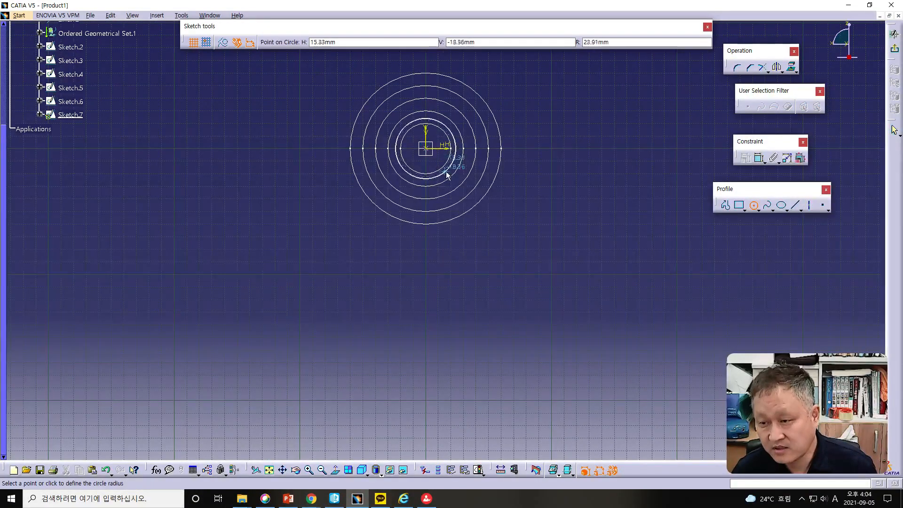
{"action": "left_click_drag", "start_coordinate": [624, 42], "coordinate": [549, 42]}
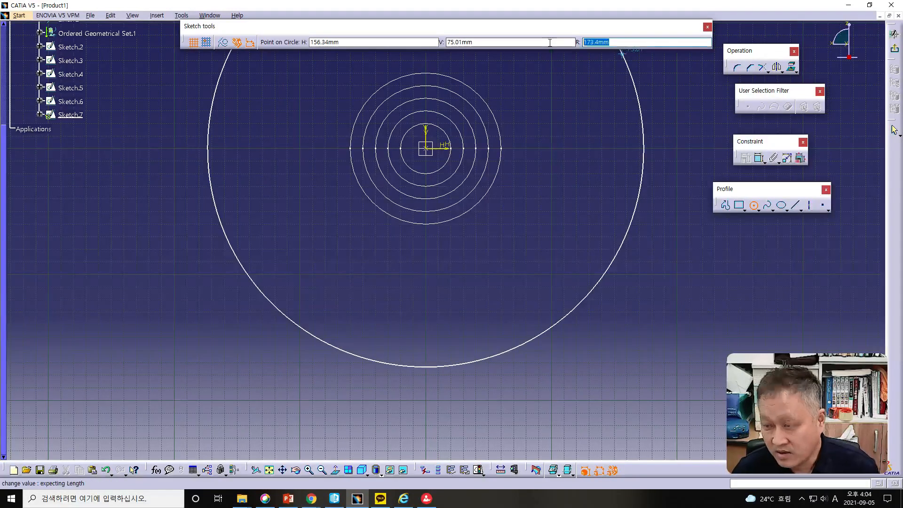
{"action": "type", "text": "20"}
{"action": "key", "text": "Return"}
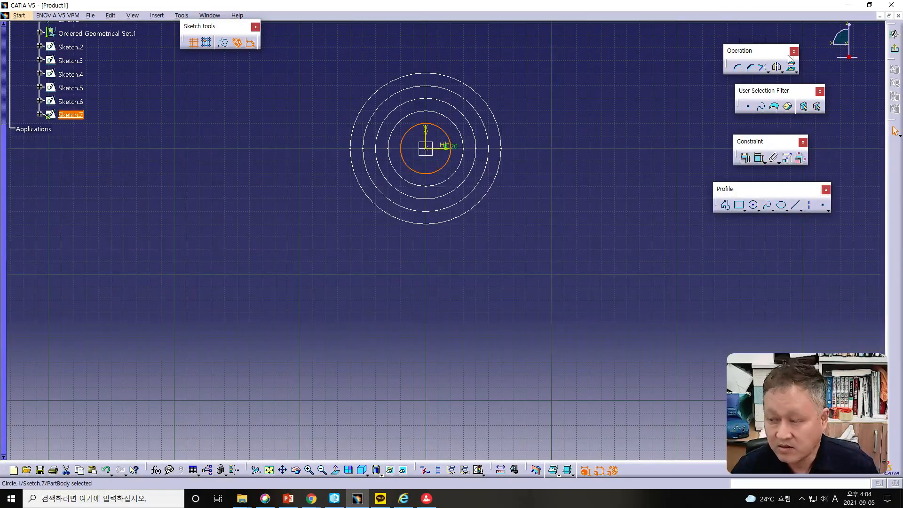
{"action": "left_click", "coordinate": [894, 49]}
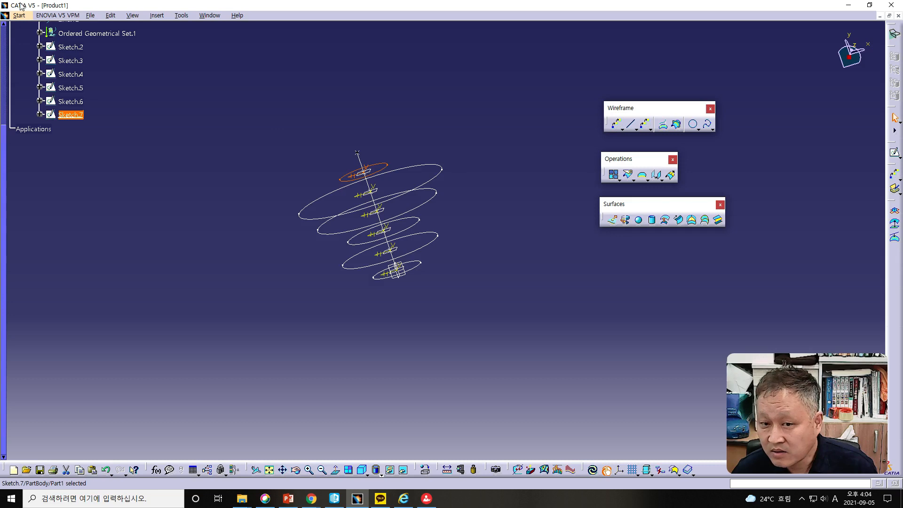
- In the Part Design workbench, create a multi-sections solid through all six circle sketches, from the circle farthest from the origin to the nearest
{"action": "left_click", "coordinate": [20, 16]}
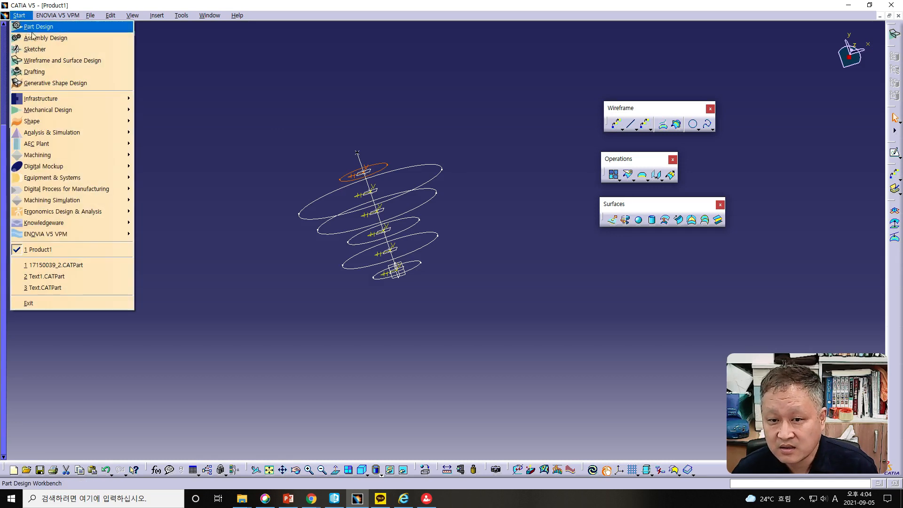
{"action": "left_click", "coordinate": [29, 26]}
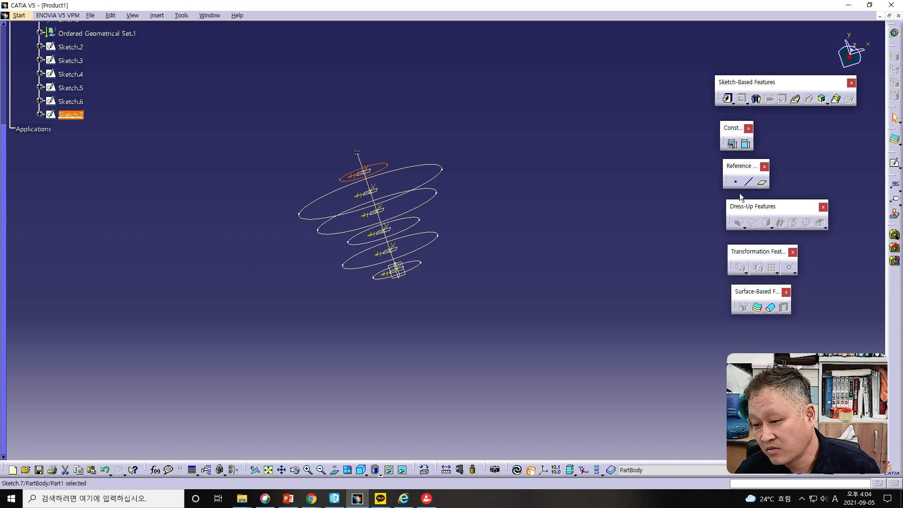
{"action": "left_click", "coordinate": [836, 99]}
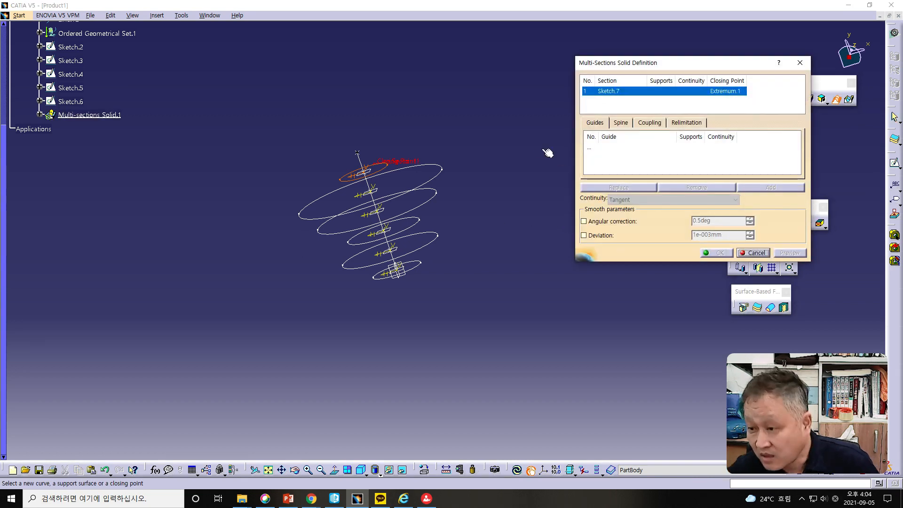
{"action": "left_click", "coordinate": [438, 169]}
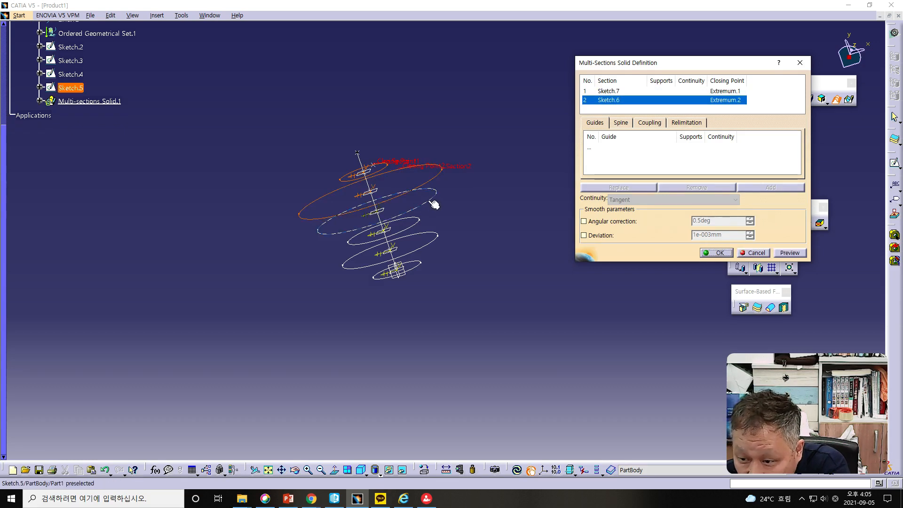
{"action": "left_click", "coordinate": [429, 209]}
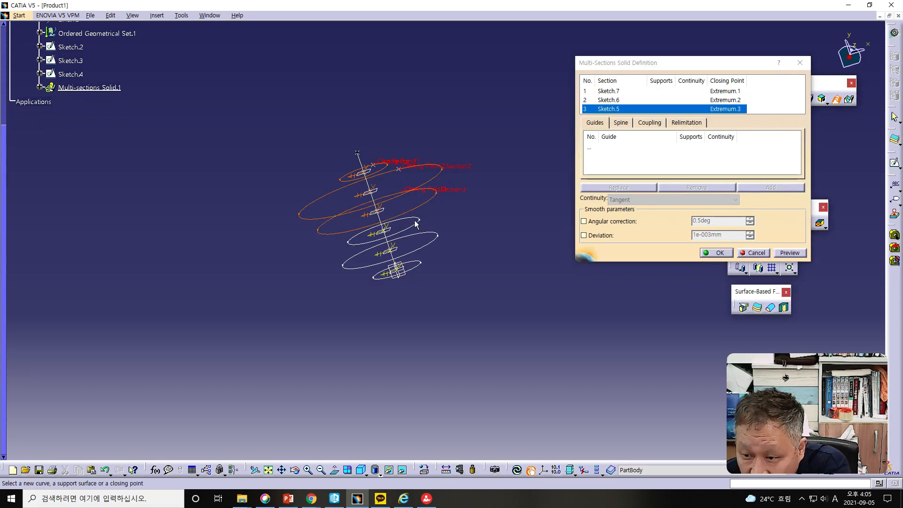
{"action": "left_click", "coordinate": [436, 236]}
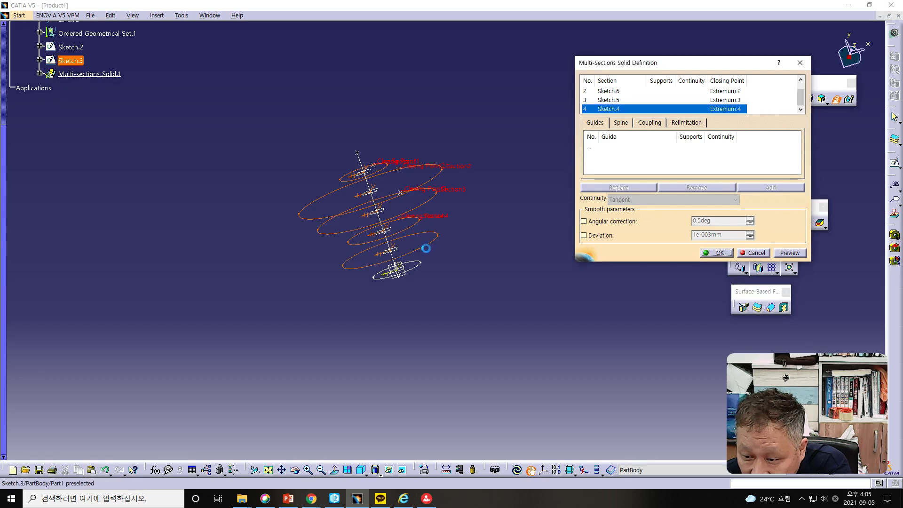
{"action": "left_click", "coordinate": [436, 236]}
{"action": "left_click", "coordinate": [418, 265]}
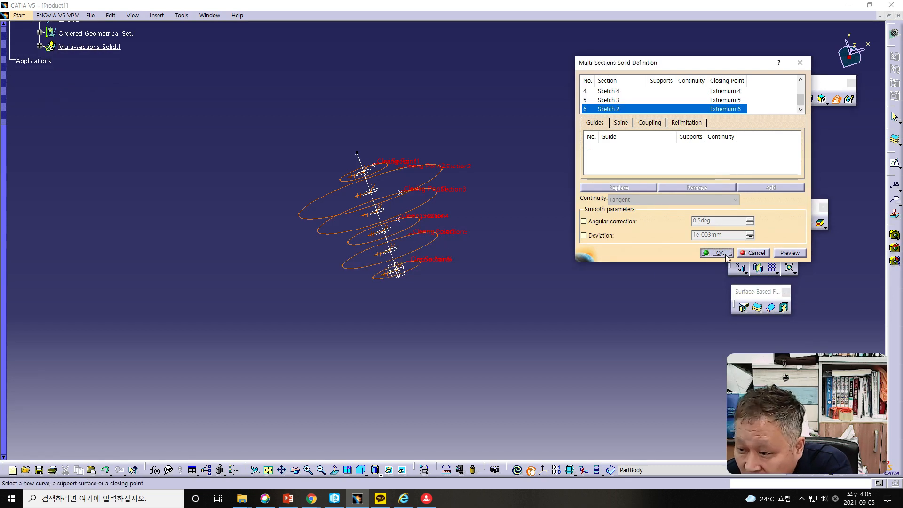
{"action": "left_click", "coordinate": [725, 256]}
{"action": "middle_click_drag", "start_coordinate": [530, 283], "coordinate": [413, 203]}
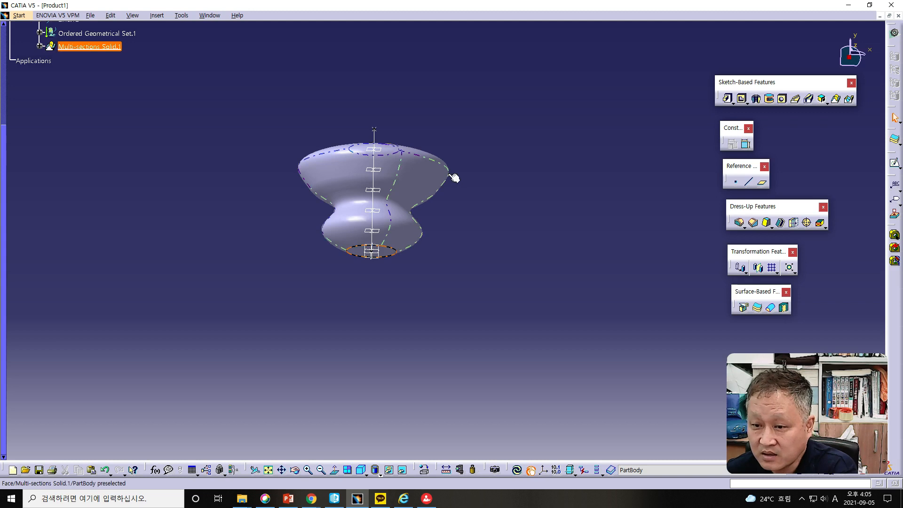
- Undo the multi-sections solid and switch back to the Wireframe and Surface Design workbench
{"action": "left_click", "coordinate": [106, 469]}
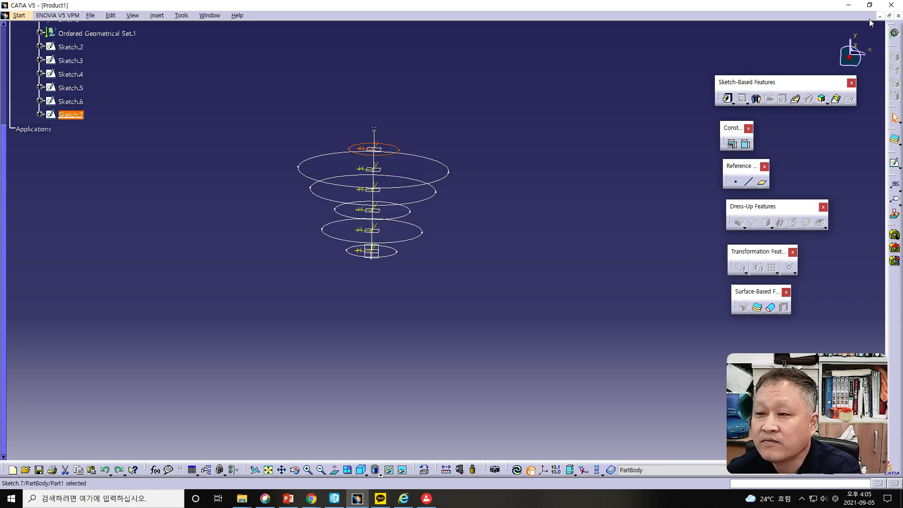
{"action": "left_click", "coordinate": [19, 15]}
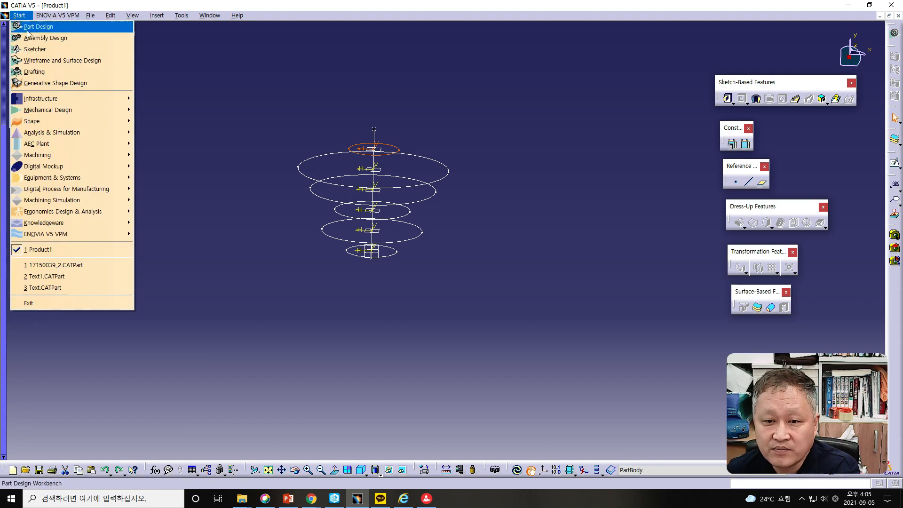
{"action": "left_click", "coordinate": [33, 61]}
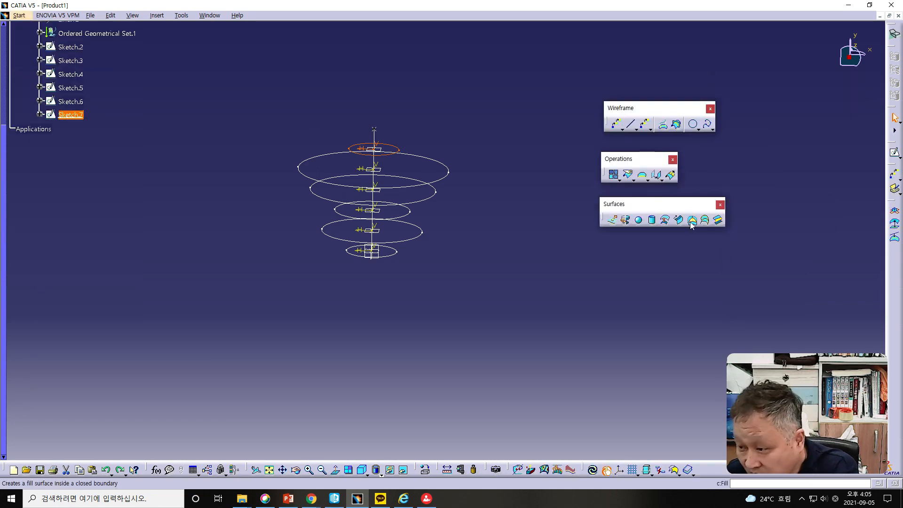
- Create a multi-sections surface through all six circle sketches, from Sketch.7 down to Sketch.2
{"action": "left_click", "coordinate": [704, 221]}
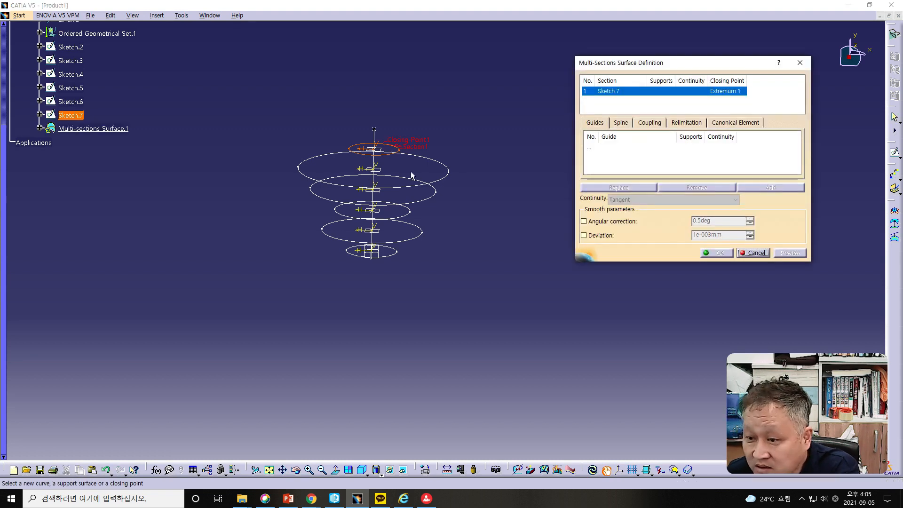
{"action": "left_click", "coordinate": [449, 172]}
{"action": "left_click", "coordinate": [430, 199]}
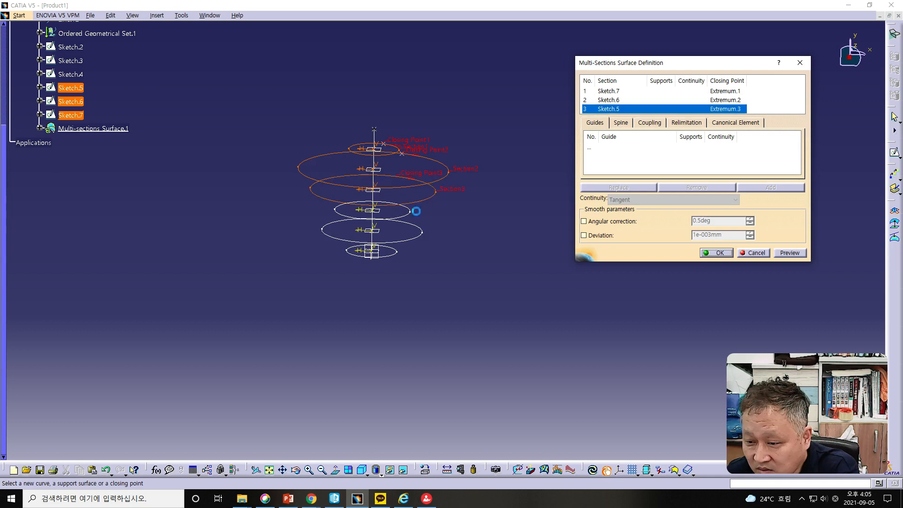
{"action": "left_click", "coordinate": [408, 216]}
{"action": "left_click", "coordinate": [418, 241]}
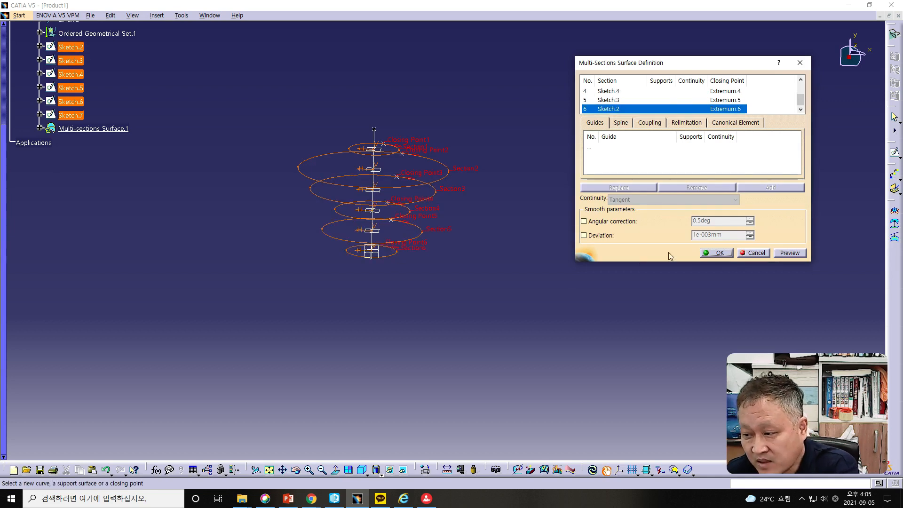
{"action": "left_click", "coordinate": [713, 253]}
{"action": "middle_click_drag", "start_coordinate": [465, 269], "coordinate": [438, 261]}
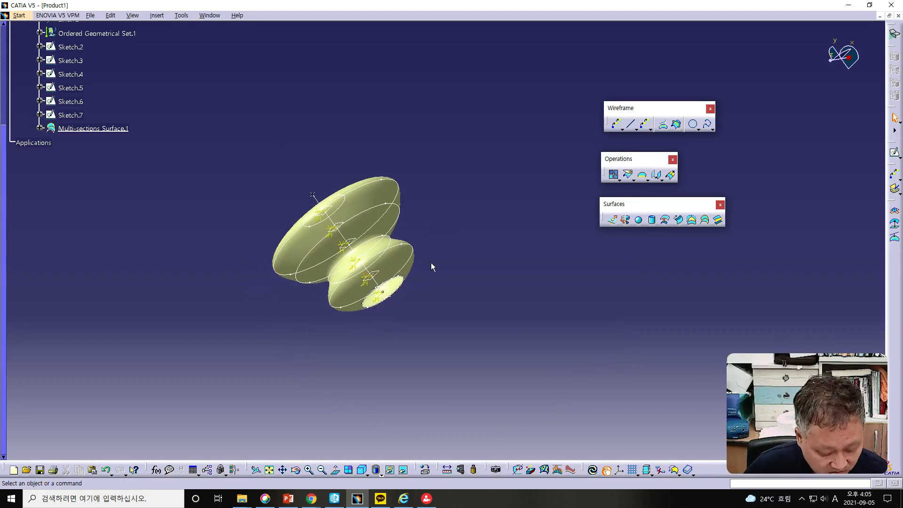
- Switch to the PowerPoint presentation, read the Planes (3/3) slide on plane repetition and Planes Between, and return to CATIA
{"action": "left_click_drag", "start_coordinate": [0, 11], "coordinate": [447, 11]}
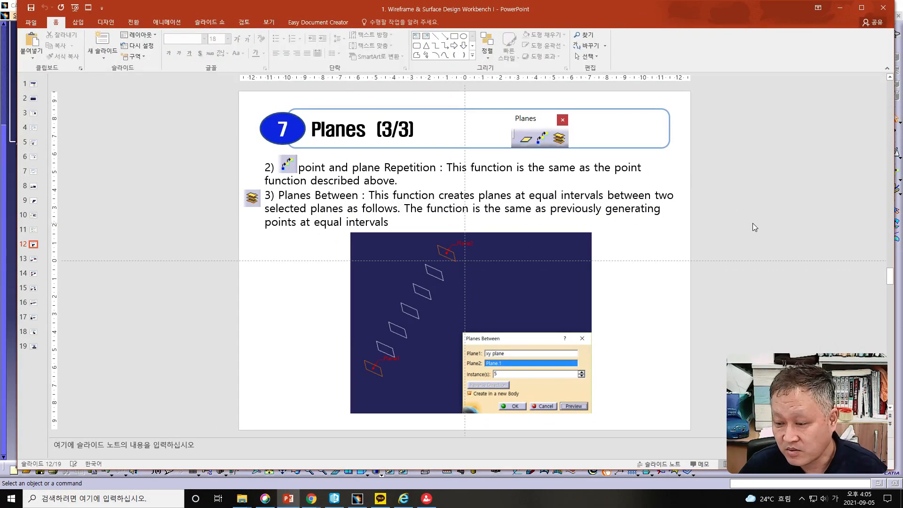
{"action": "scroll", "coordinate": [752, 227], "scroll_direction": "down", "scroll_amount": 1}
{"action": "scroll", "coordinate": [751, 222], "scroll_direction": "up", "scroll_amount": 1}
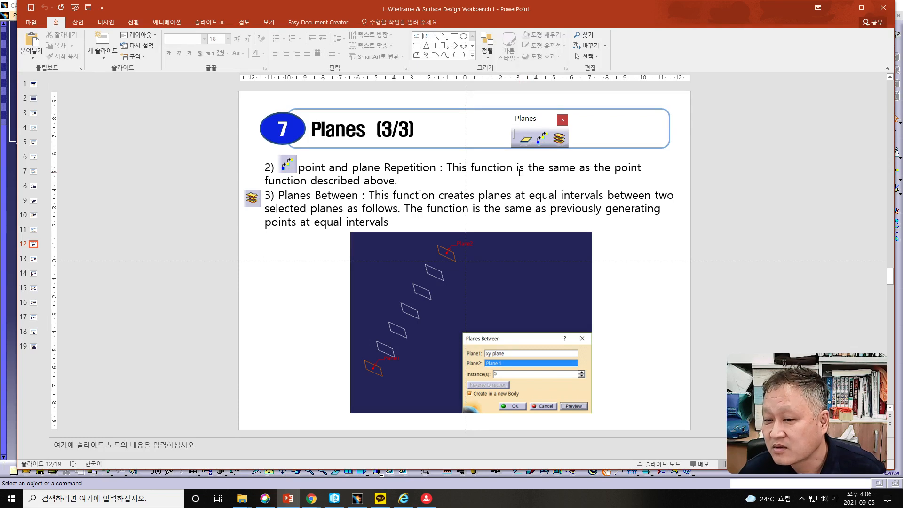
{"action": "left_click_drag", "start_coordinate": [437, 12], "coordinate": [0, 15]}
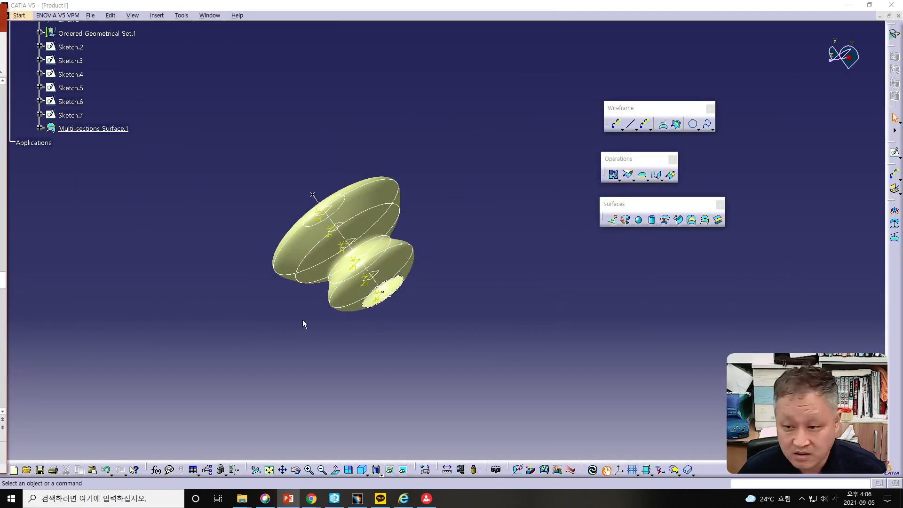
- Undo the multi-sections surface and create 5 planes between Plane.5, the repeated plane farthest from the origin, and the neighbouring Plane.4
{"action": "left_click", "coordinate": [106, 469]}
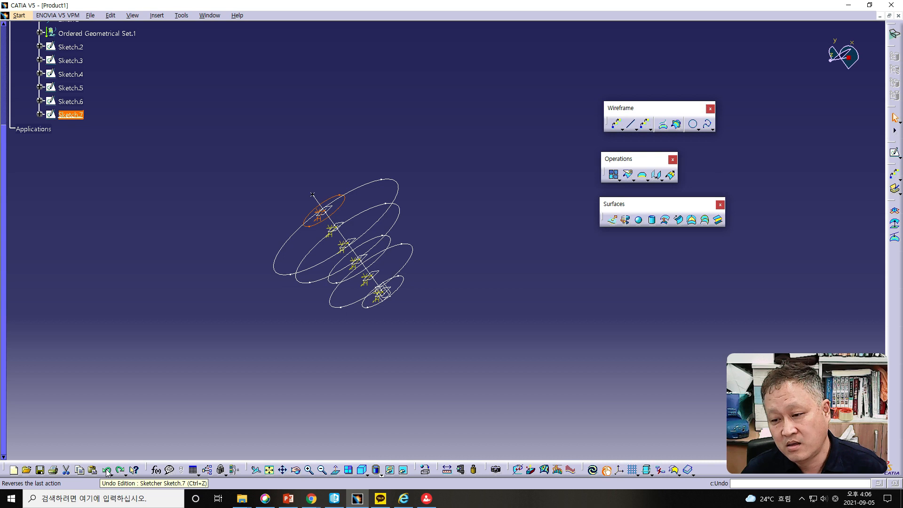
{"action": "left_click", "coordinate": [297, 385]}
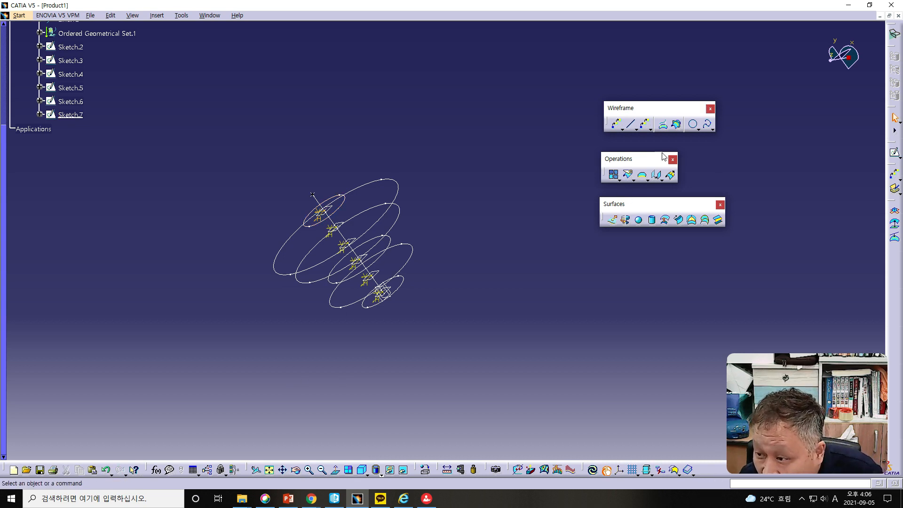
{"action": "left_click", "coordinate": [651, 129]}
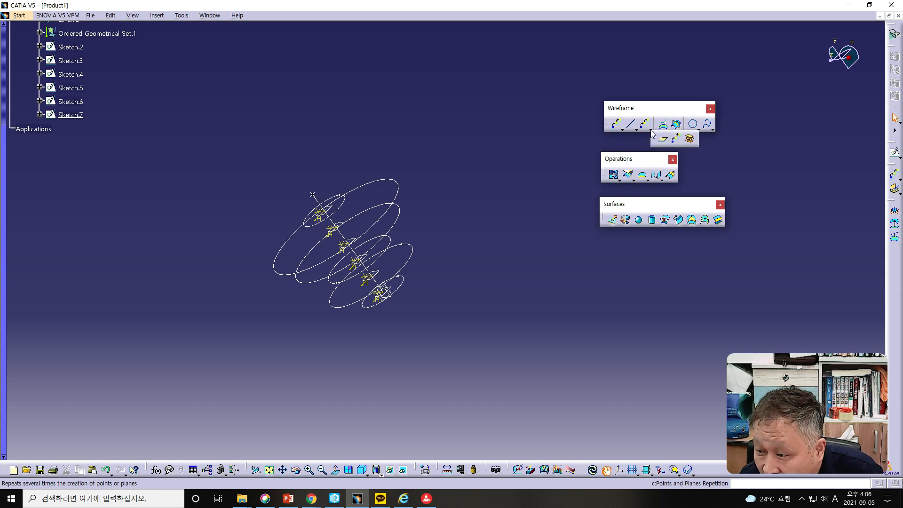
{"action": "left_click", "coordinate": [689, 140]}
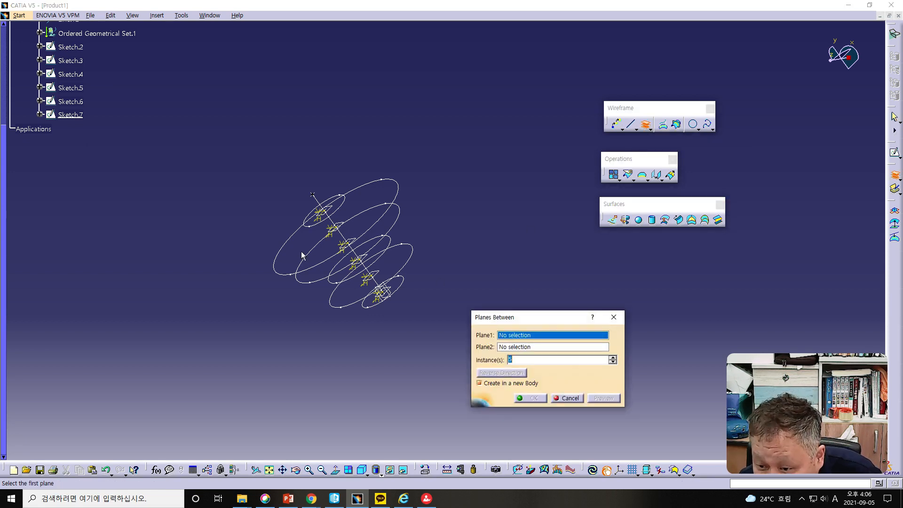
{"action": "left_click", "coordinate": [330, 219]}
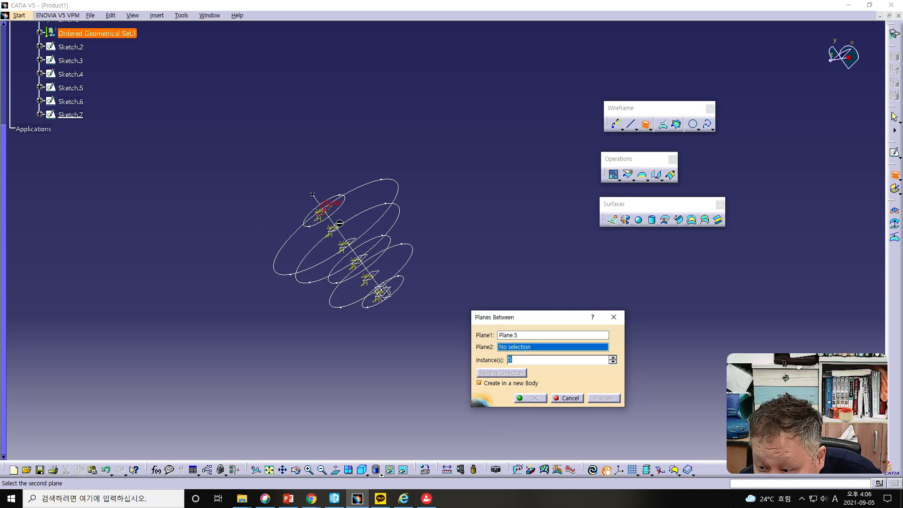
{"action": "left_click", "coordinate": [337, 225]}
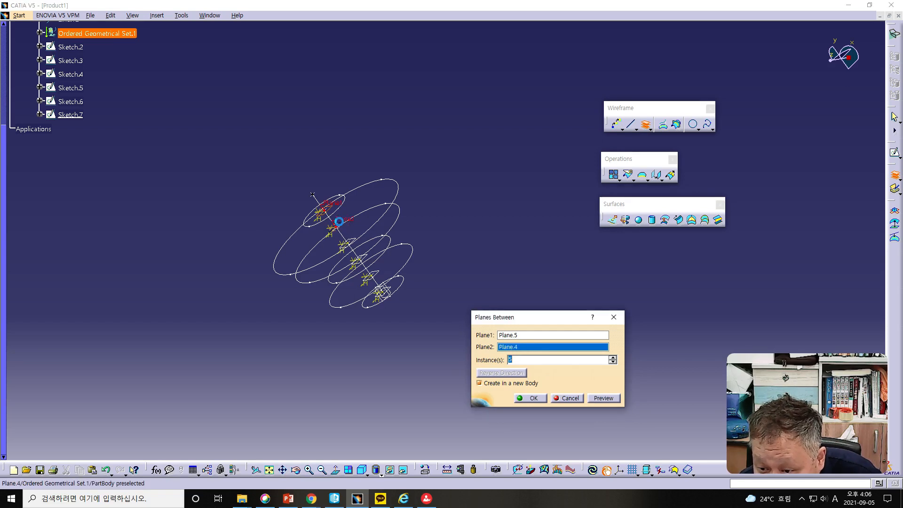
{"action": "left_click", "coordinate": [602, 398]}
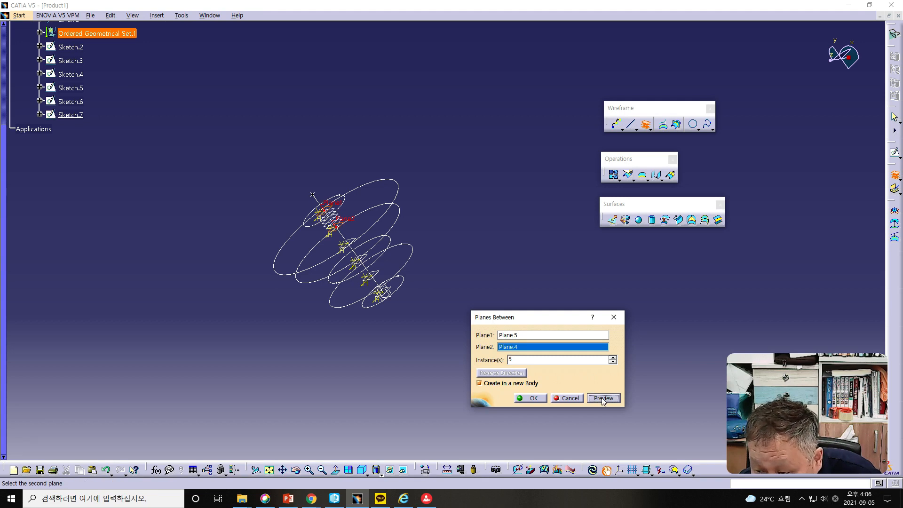
{"action": "left_click", "coordinate": [529, 398]}
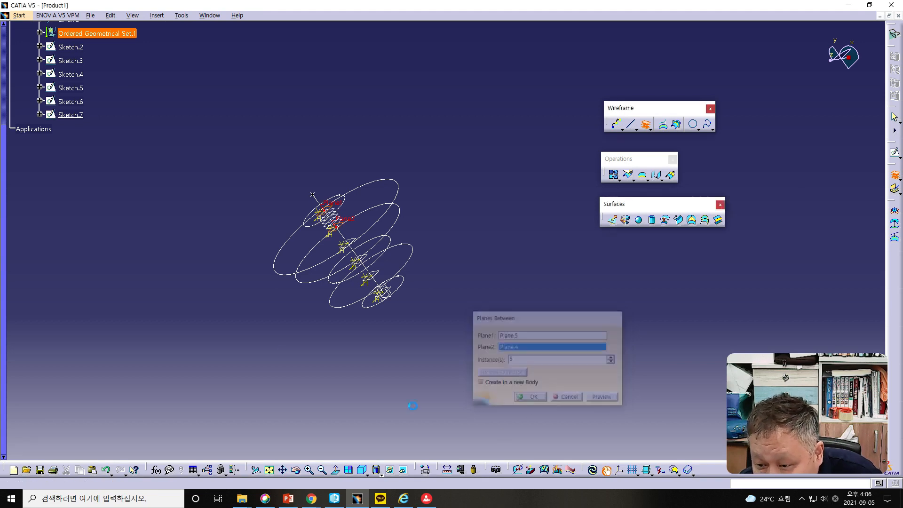
{"action": "mouse_move", "coordinate": [286, 327]}
{"action": "middle_mouse_down"}
{"action": "mouse_move", "coordinate": [322, 230]}
{"action": "mouse_move", "coordinate": [457, 269]}
{"action": "mouse_move", "coordinate": [435, 275]}
{"action": "middle_mouse_up"}
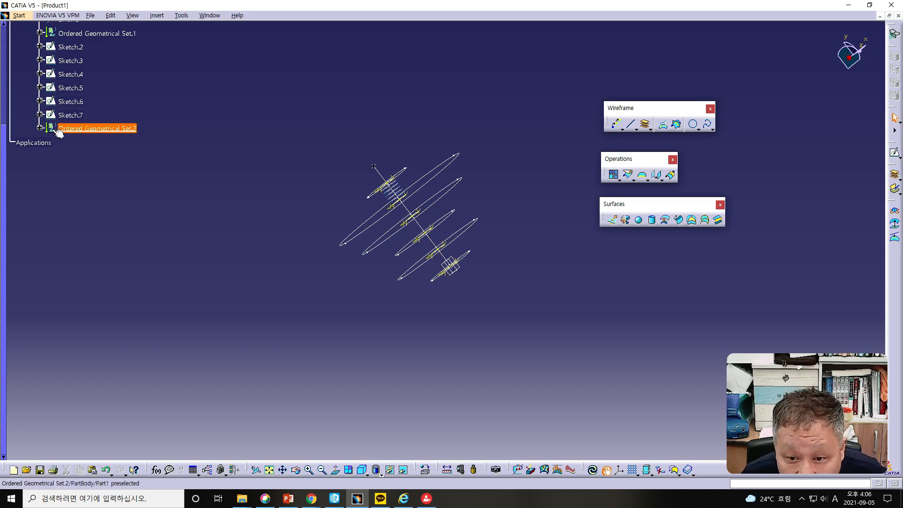
{"action": "scroll", "coordinate": [68, 169], "scroll_direction": "up", "scroll_amount": 2}
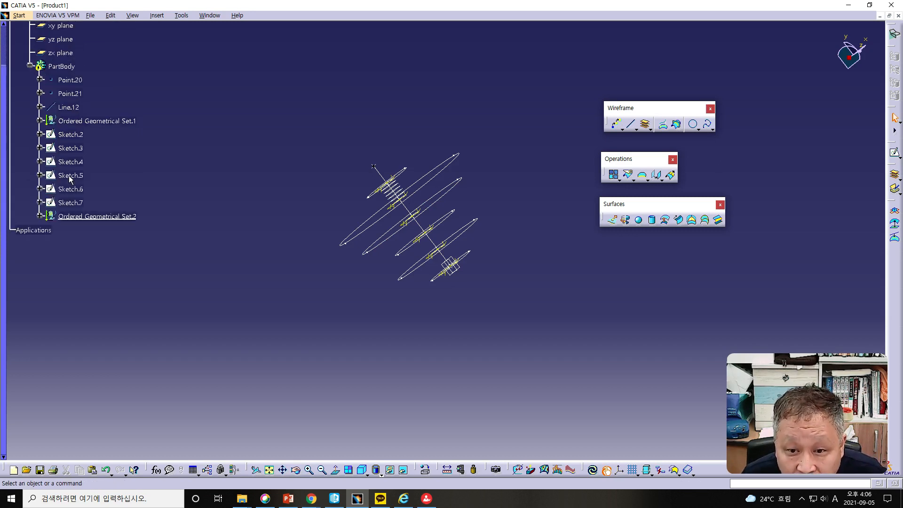
{"action": "scroll", "coordinate": [70, 178], "scroll_direction": "up", "scroll_amount": 1}
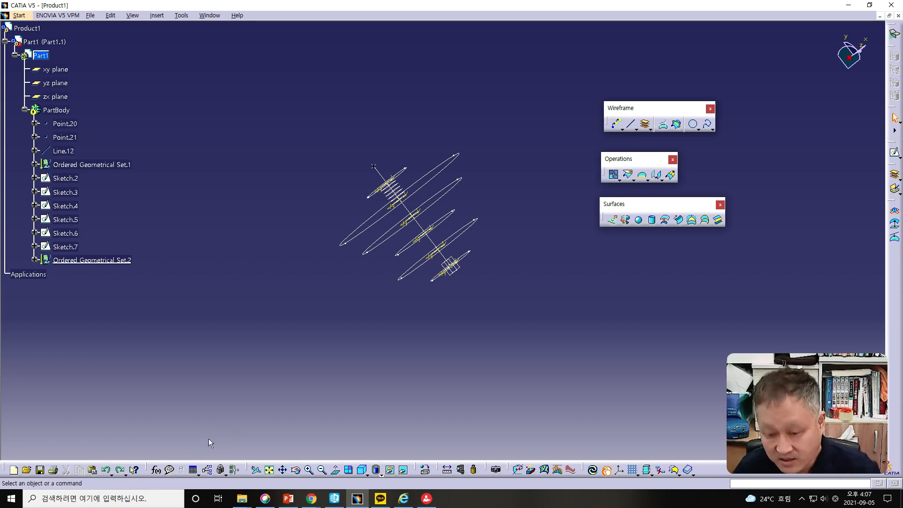
- Undo the five in-between planes and create 1 plane between the absolute axis of Sketch.6 and Plane.5 with Planes Between
{"action": "left_click", "coordinate": [106, 469]}
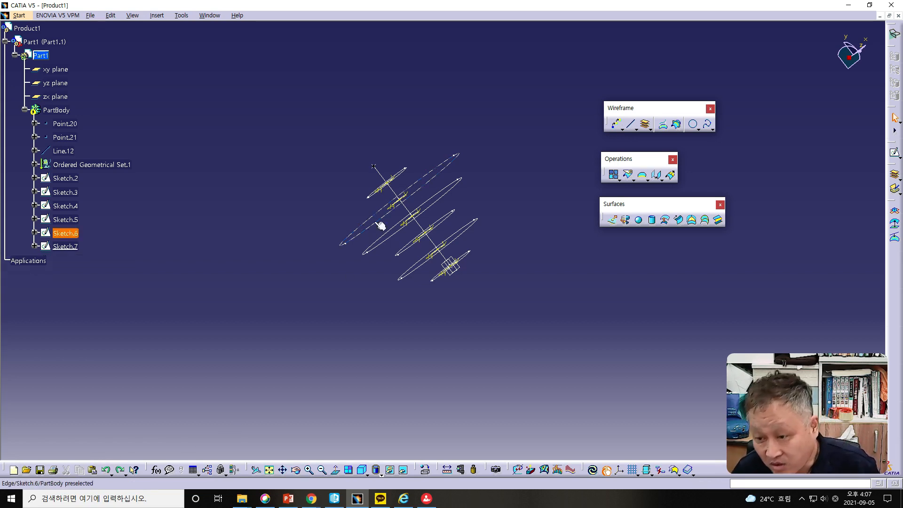
{"action": "left_click", "coordinate": [645, 124]}
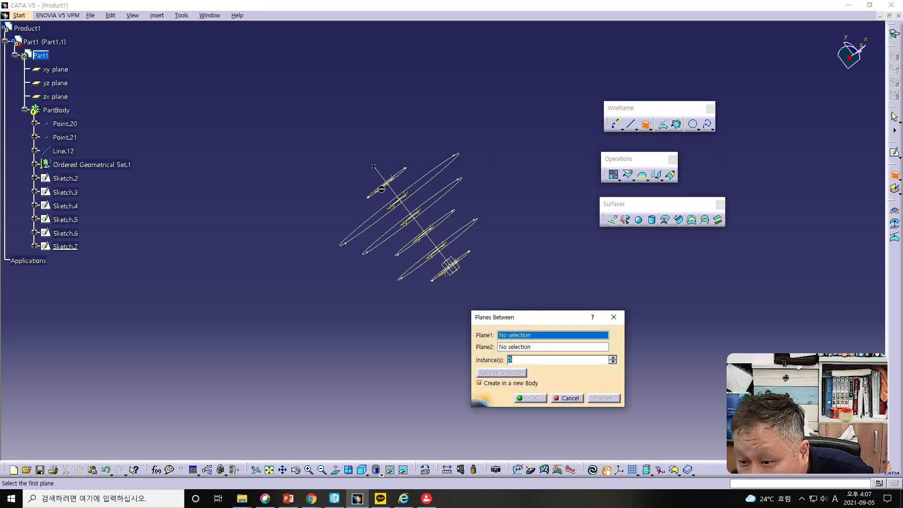
{"action": "left_click", "coordinate": [396, 199]}
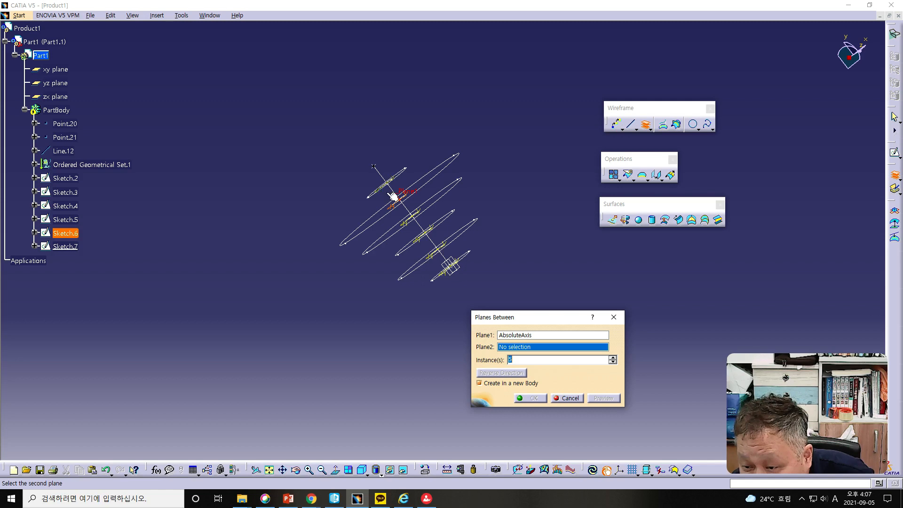
{"action": "middle_click_drag", "start_coordinate": [371, 197], "coordinate": [400, 209]}
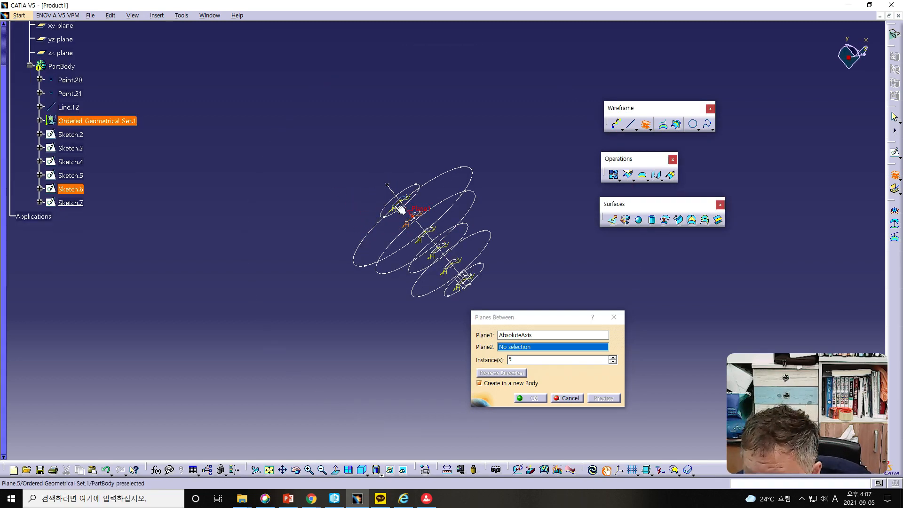
{"action": "left_click", "coordinate": [400, 208]}
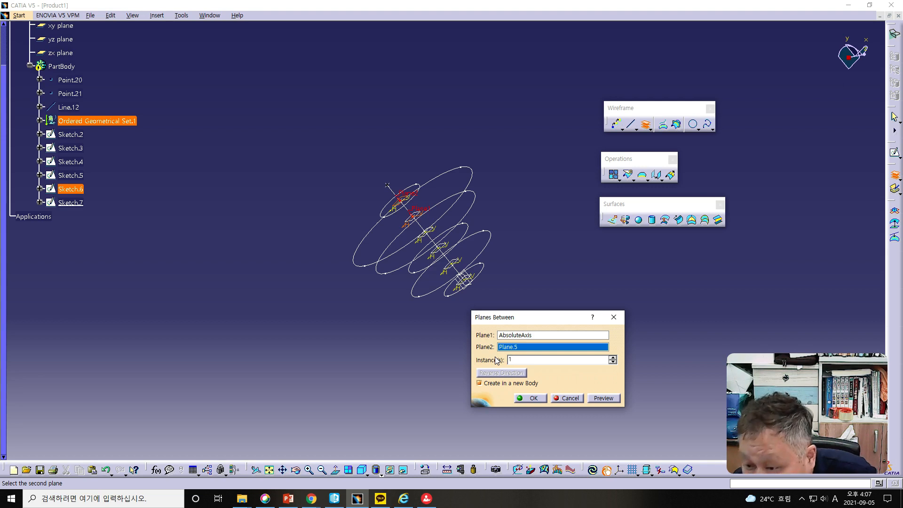
{"action": "left_click", "coordinate": [529, 396]}
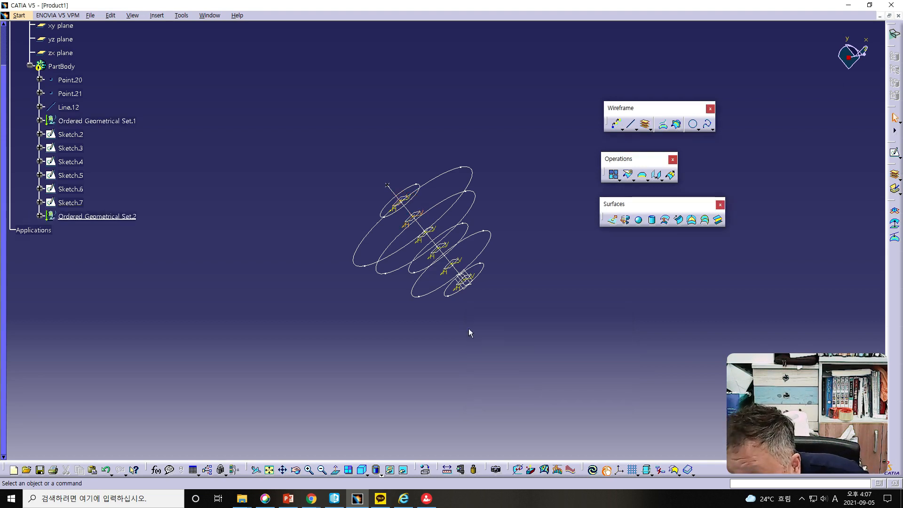
- Undo the single in-between plane, keeping all six circle sketches through Sketch.7 in the part
{"action": "middle_click_drag", "start_coordinate": [396, 338], "coordinate": [376, 333]}
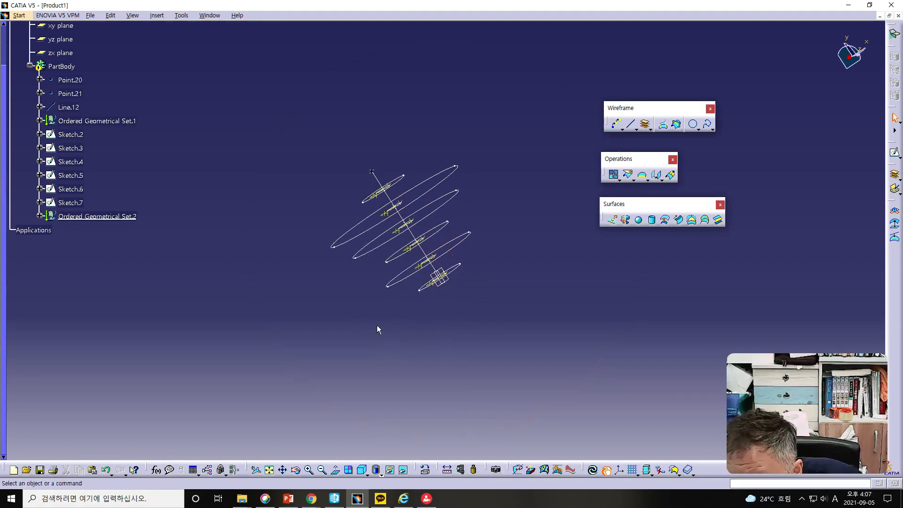
{"action": "left_click", "coordinate": [107, 471]}
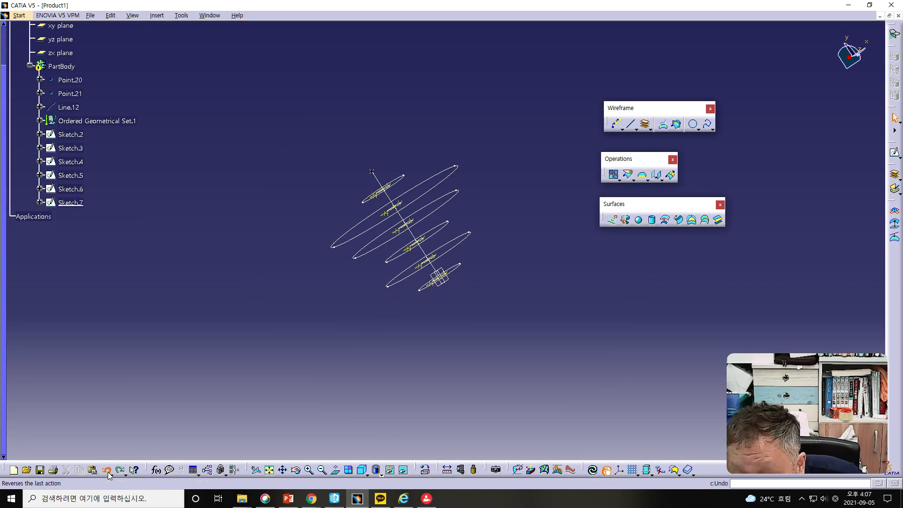
{"action": "left_click", "coordinate": [107, 471]}
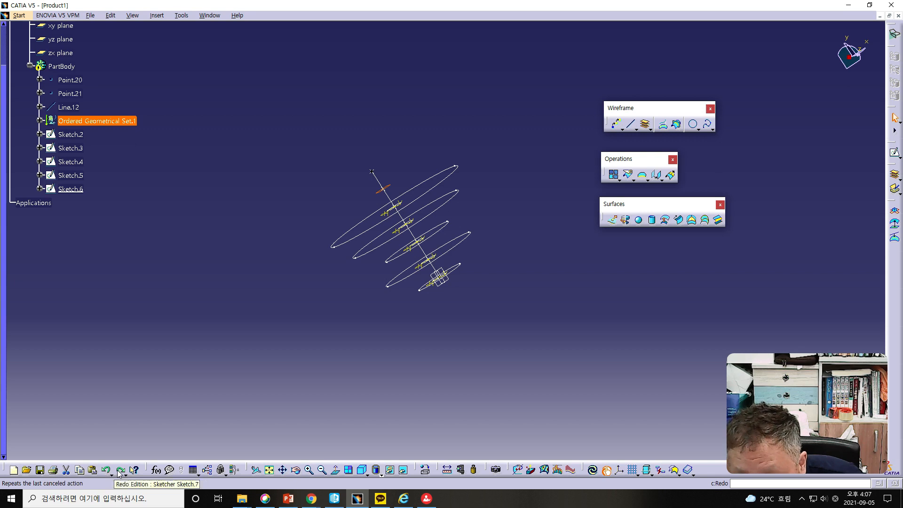
{"action": "left_click", "coordinate": [120, 470]}
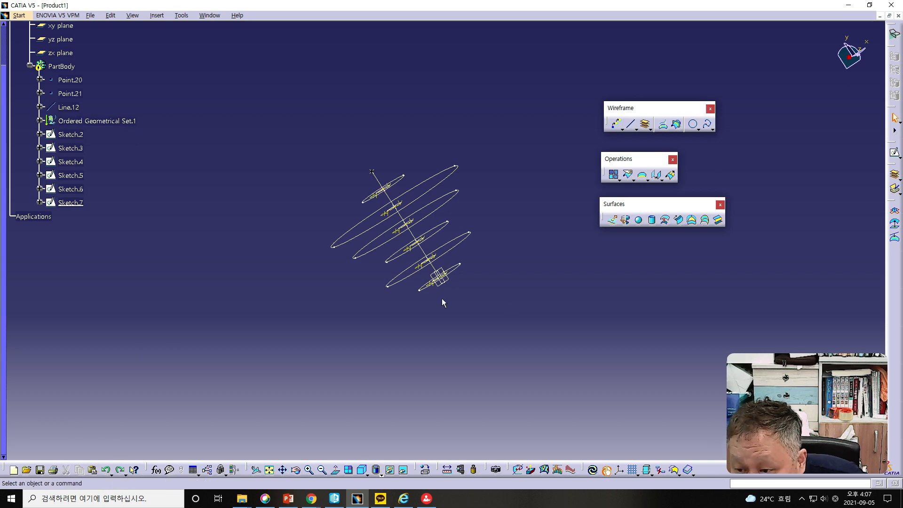
{"action": "left_click", "coordinate": [644, 123]}
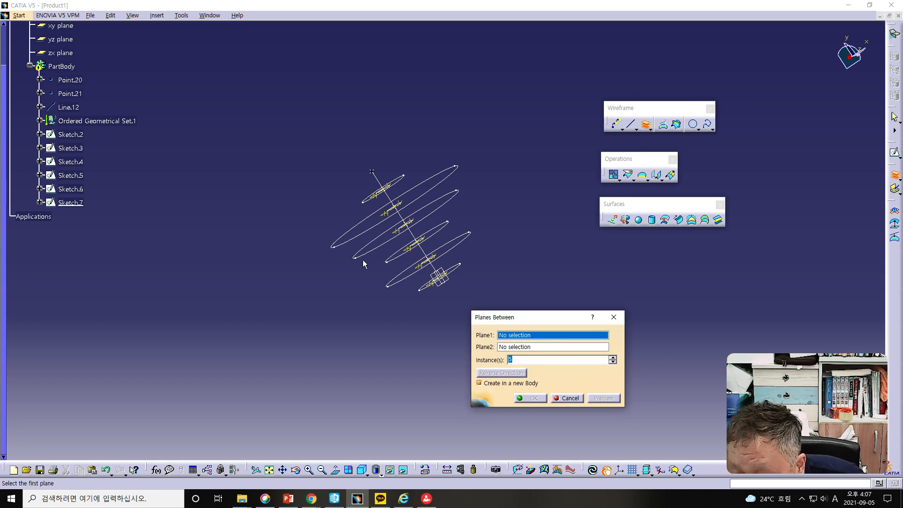
{"action": "left_click", "coordinate": [390, 210]}
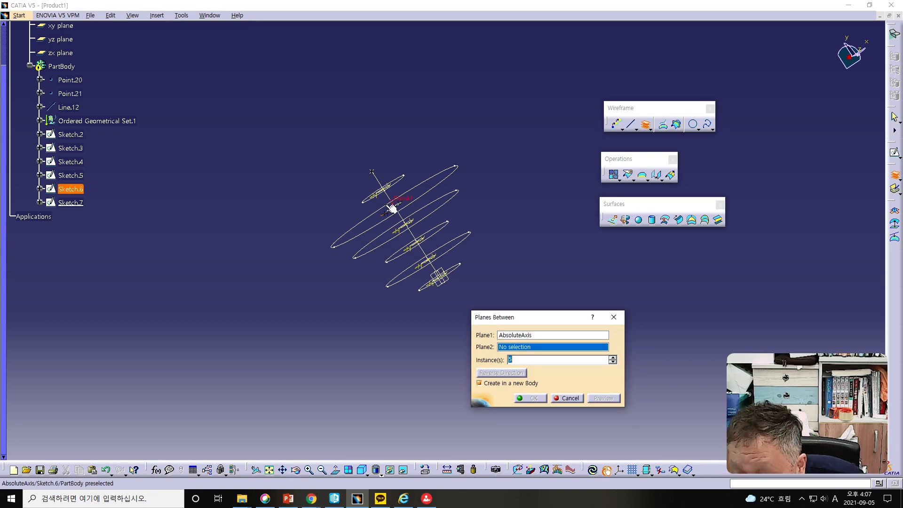
{"action": "middle_click_drag", "start_coordinate": [334, 225], "coordinate": [396, 260]}
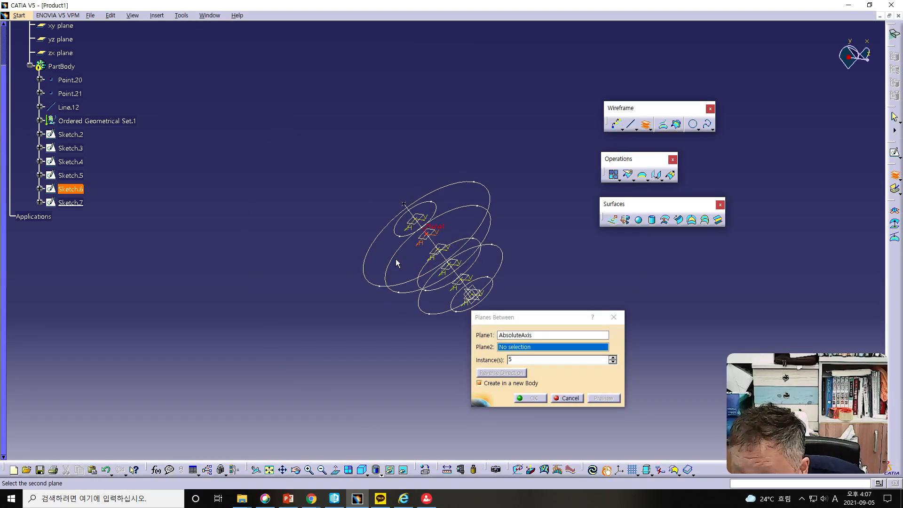
{"action": "left_click", "coordinate": [411, 234]}
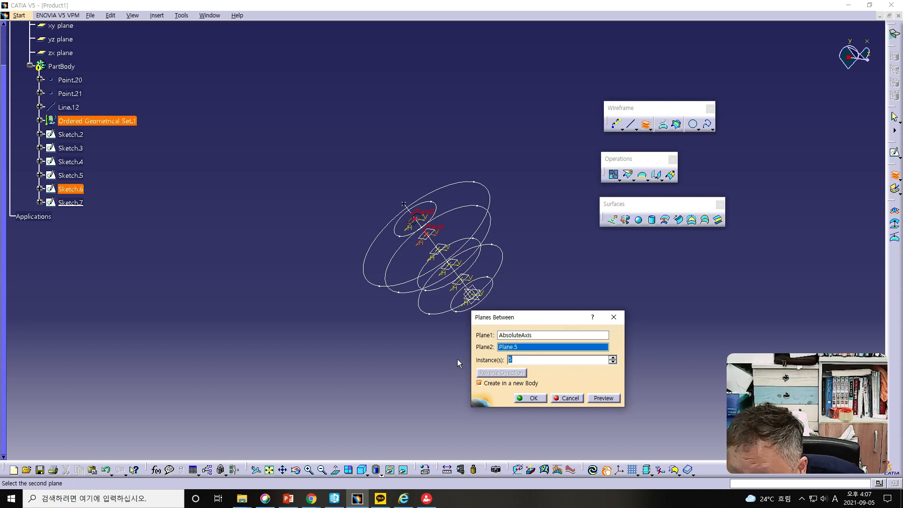
{"action": "type", "text": "2"}
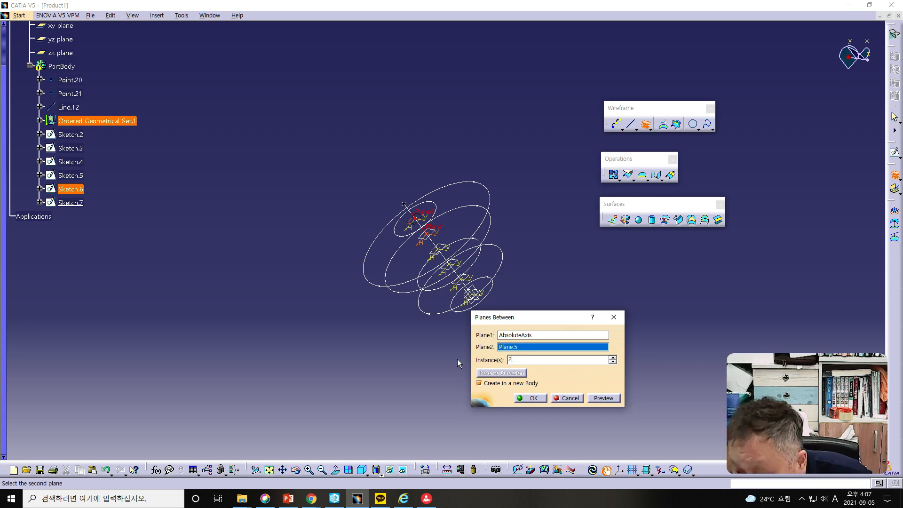
{"action": "left_click", "coordinate": [602, 399]}
{"action": "middle_click_drag", "start_coordinate": [423, 324], "coordinate": [334, 282]}
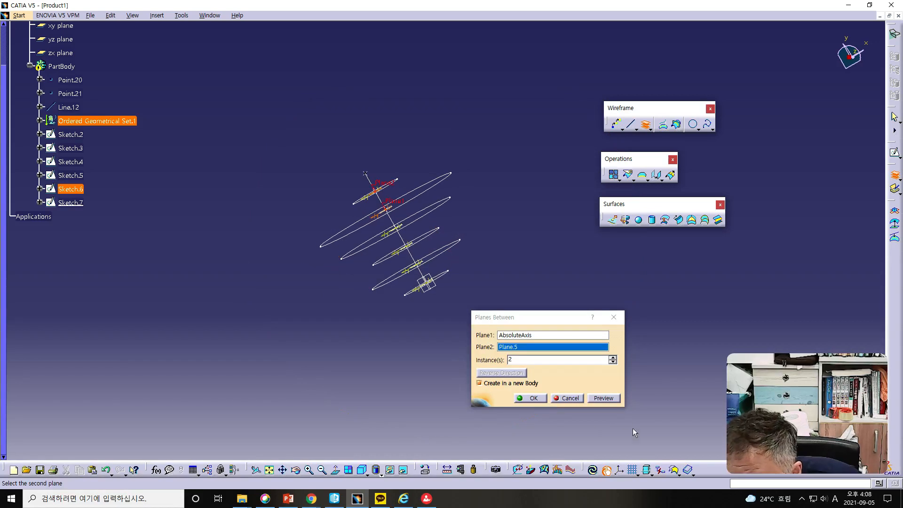
{"action": "left_click", "coordinate": [571, 399]}
- Create 2 planes between Plane.4 and Plane.5 with Planes Between
{"action": "left_click", "coordinate": [646, 125]}
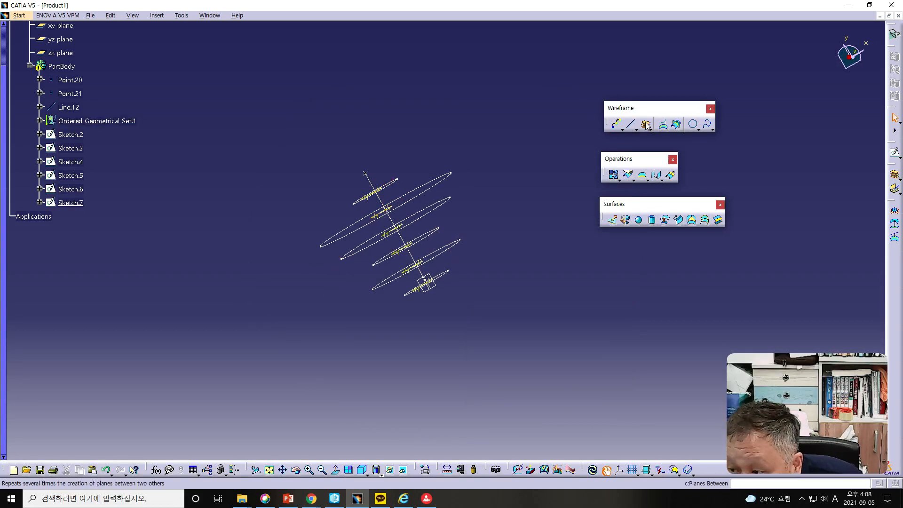
{"action": "middle_click_drag", "start_coordinate": [283, 313], "coordinate": [369, 264]}
{"action": "scroll", "coordinate": [354, 281], "scroll_direction": "down", "scroll_amount": 1}
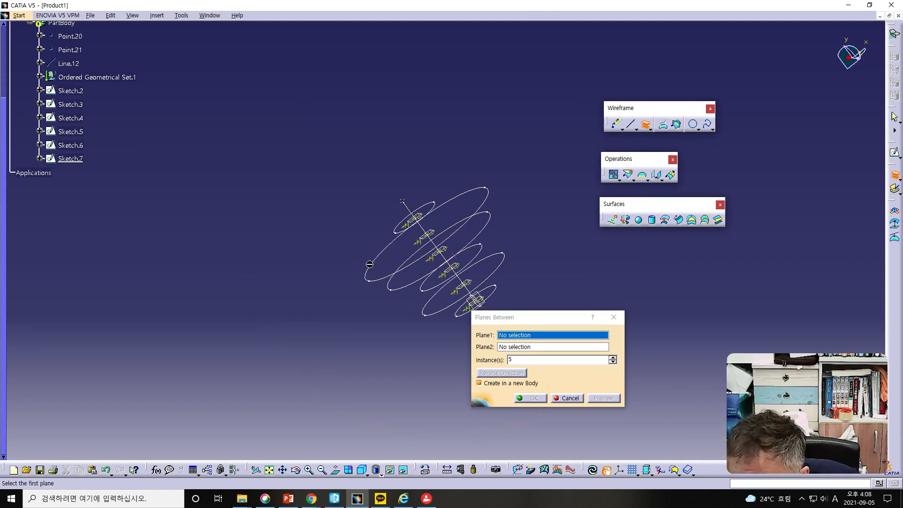
{"action": "left_click", "coordinate": [425, 240]}
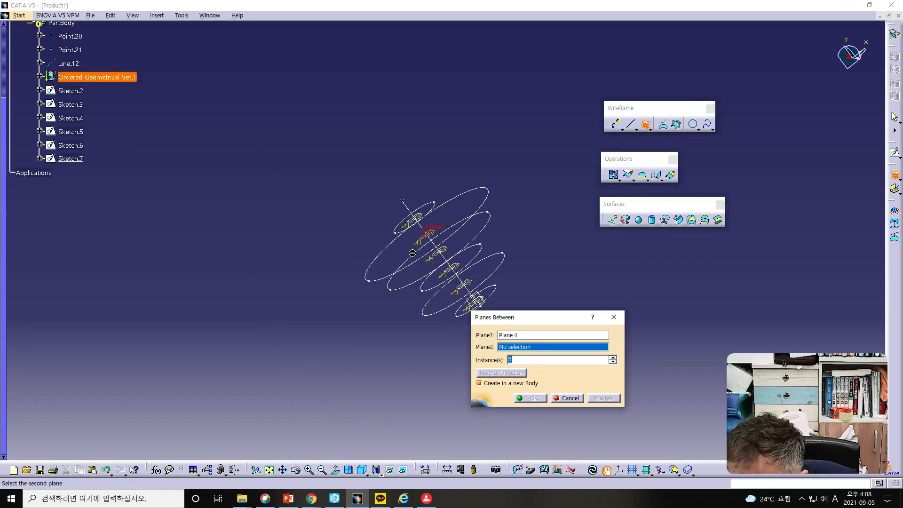
{"action": "left_click", "coordinate": [412, 222]}
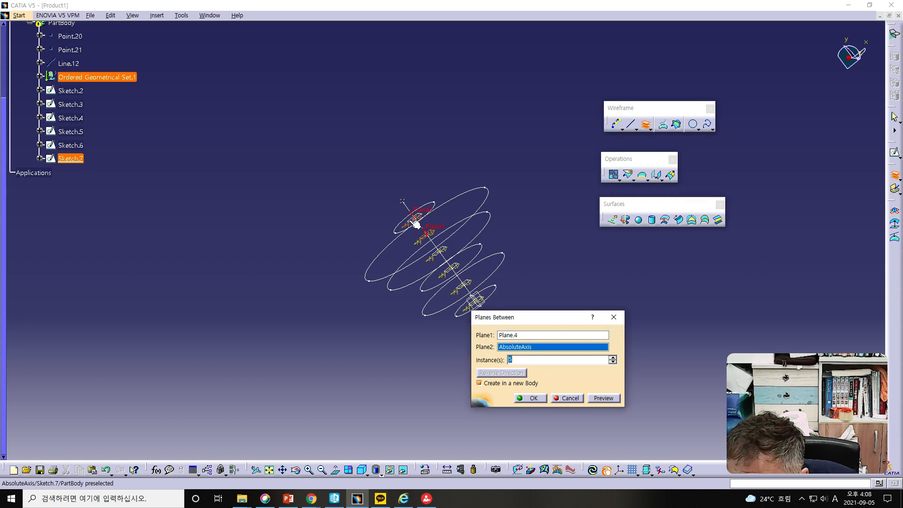
{"action": "left_click", "coordinate": [414, 219]}
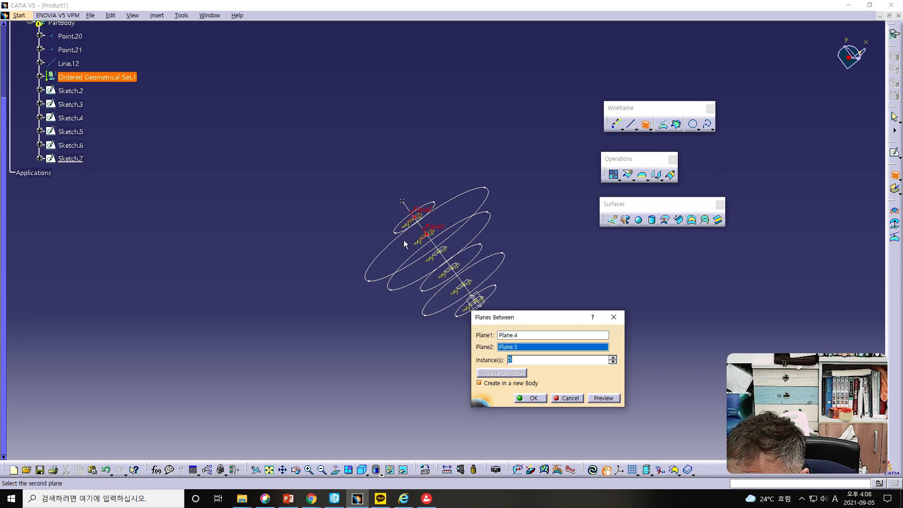
{"action": "left_click_drag", "start_coordinate": [522, 362], "coordinate": [483, 362]}
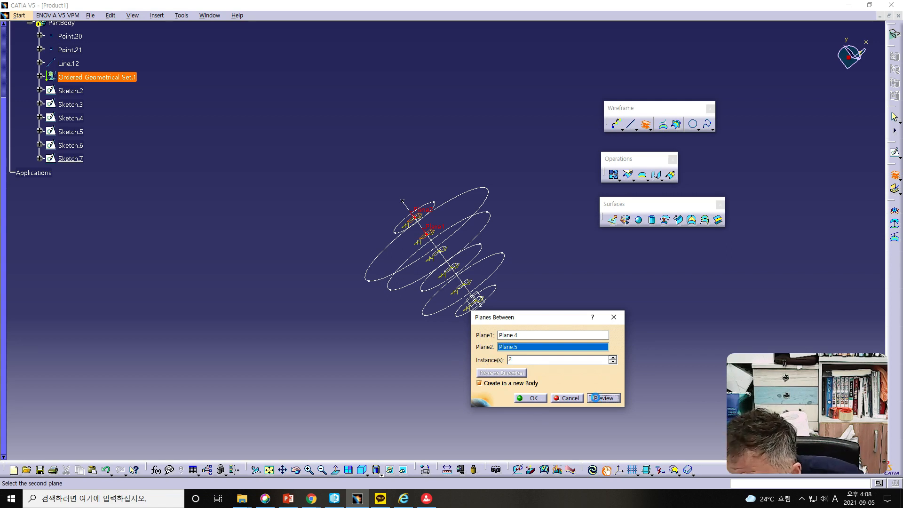
{"action": "left_click", "coordinate": [530, 397]}
{"action": "mouse_move", "coordinate": [425, 354]}
{"action": "middle_mouse_down"}
{"action": "mouse_move", "coordinate": [442, 361]}
{"action": "mouse_move", "coordinate": [416, 352]}
{"action": "middle_mouse_up"}
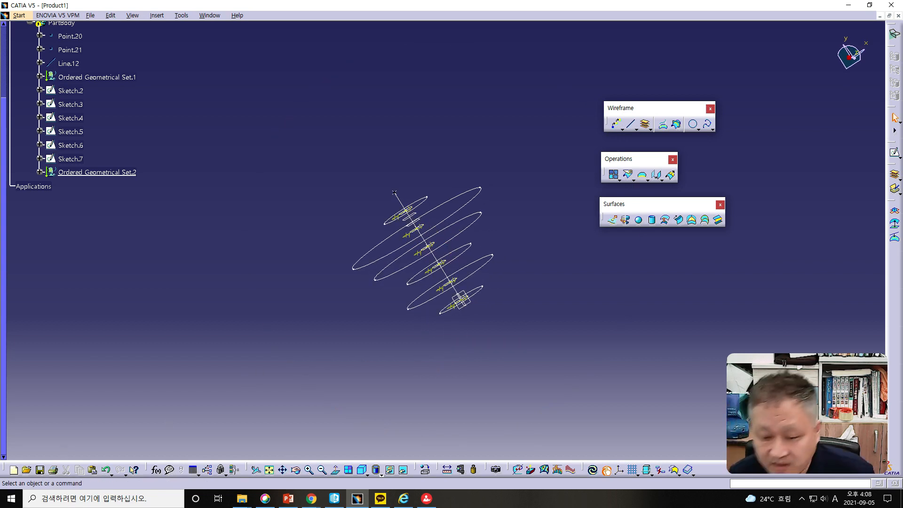
- Undo the two in-between planes and create 1 plane between Plane.4 and Plane.5 instead
{"action": "left_click", "coordinate": [107, 470]}
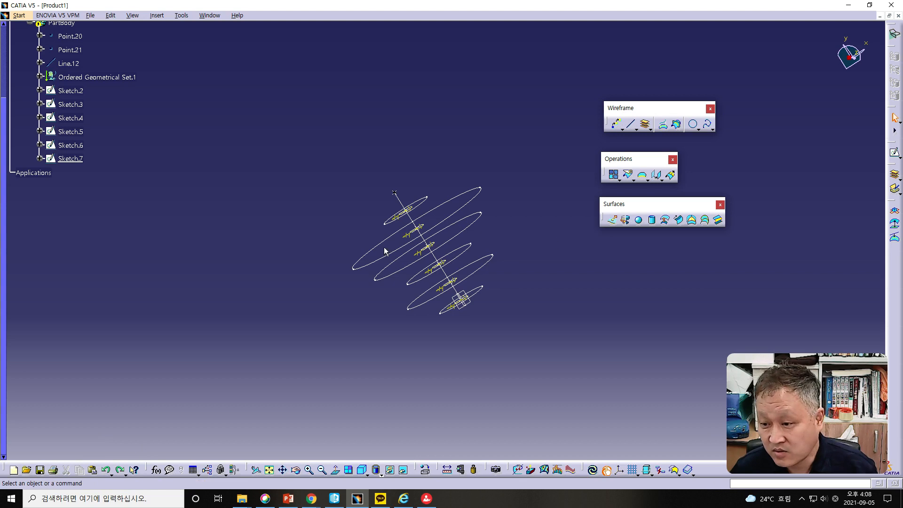
{"action": "middle_click_drag", "start_coordinate": [396, 257], "coordinate": [413, 275]}
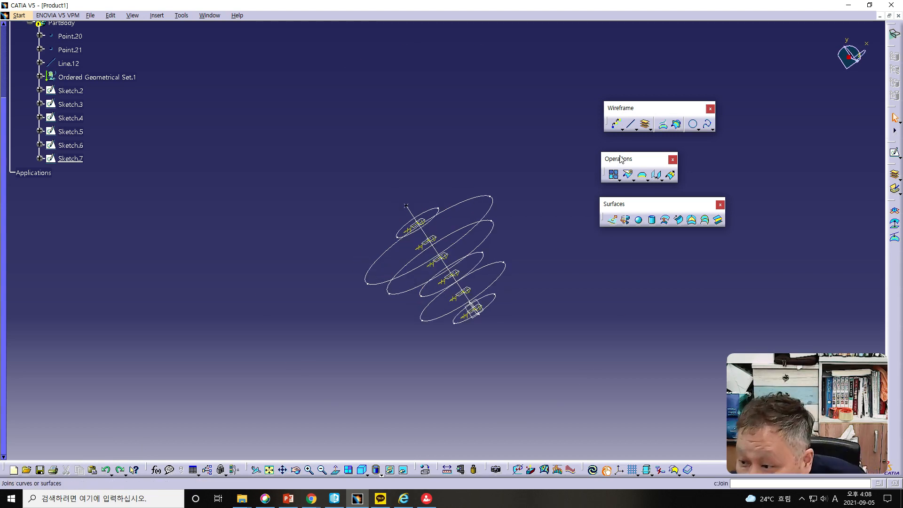
{"action": "left_click", "coordinate": [645, 124]}
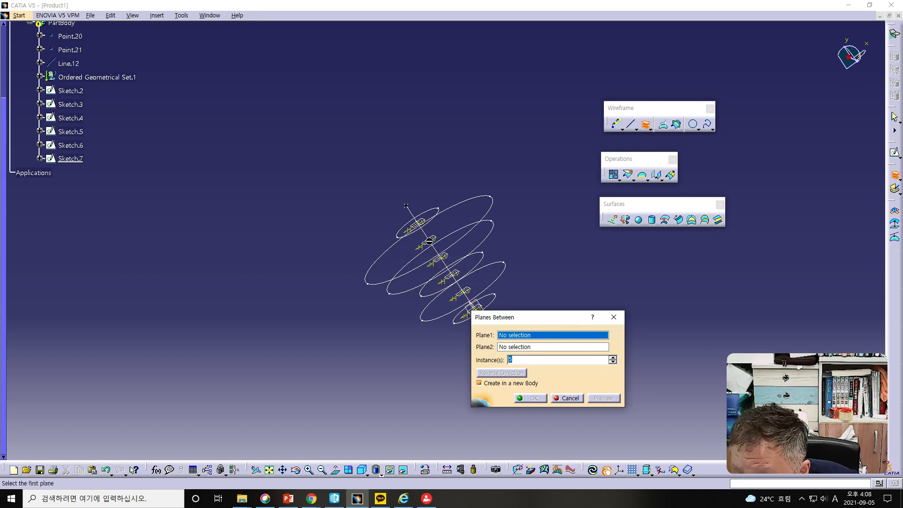
{"action": "left_click", "coordinate": [441, 241]}
{"action": "left_click", "coordinate": [454, 277]}
{"action": "type", "text": "1"}
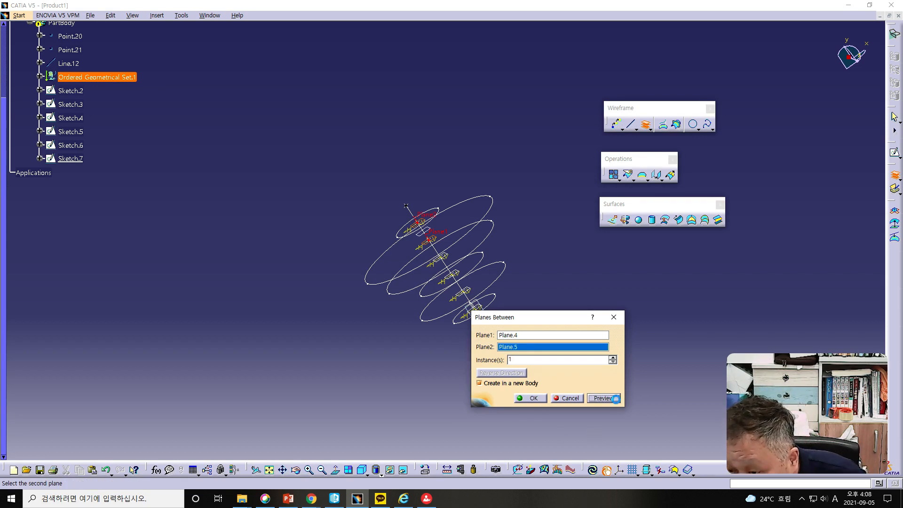
{"action": "left_click", "coordinate": [531, 398]}
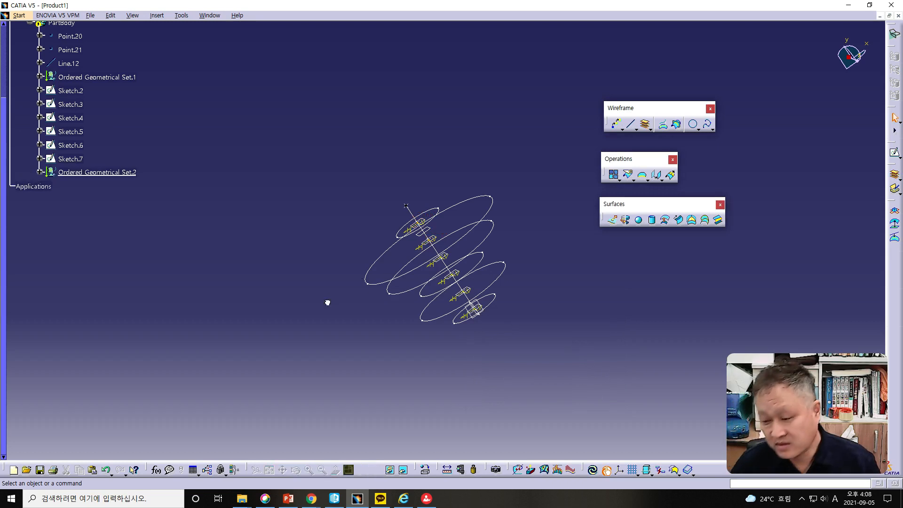
{"action": "middle_click_drag", "start_coordinate": [347, 305], "coordinate": [324, 281]}
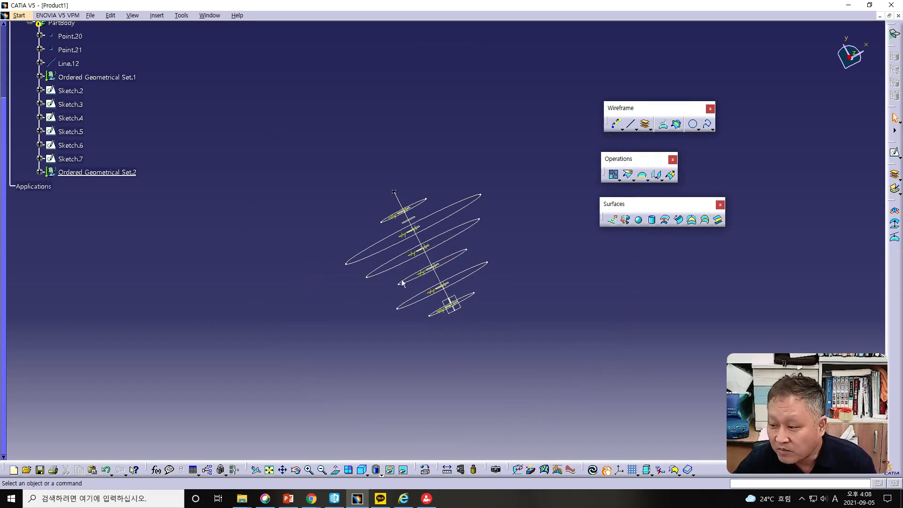
- Switch to the PowerPoint presentation, read the Projection (1/2) slide, and return to CATIA
{"action": "key", "text": "alt+Tab"}
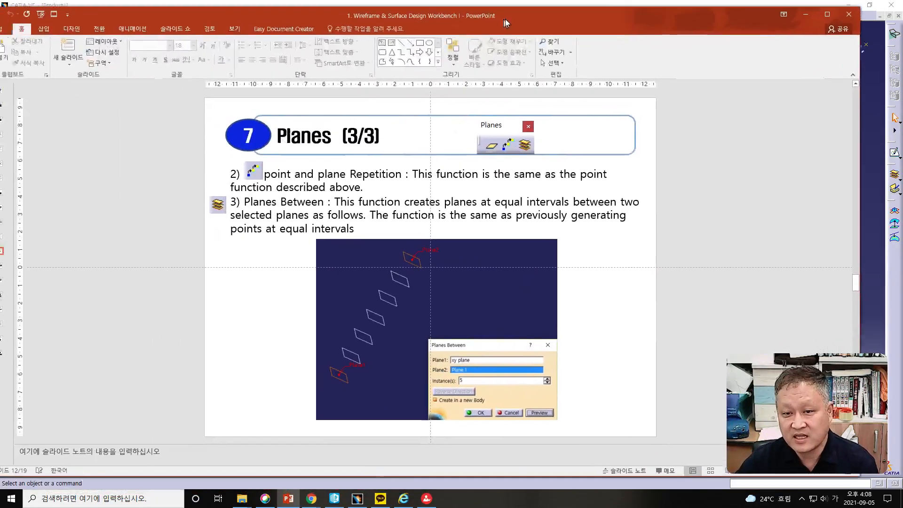
{"action": "scroll", "coordinate": [774, 254], "scroll_direction": "down", "scroll_amount": 1}
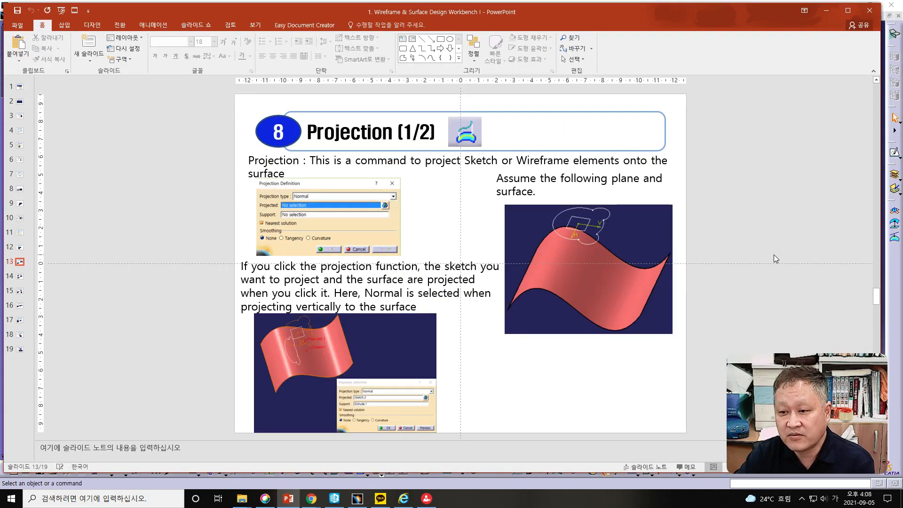
{"action": "left_click_drag", "start_coordinate": [520, 18], "coordinate": [0, 19]}
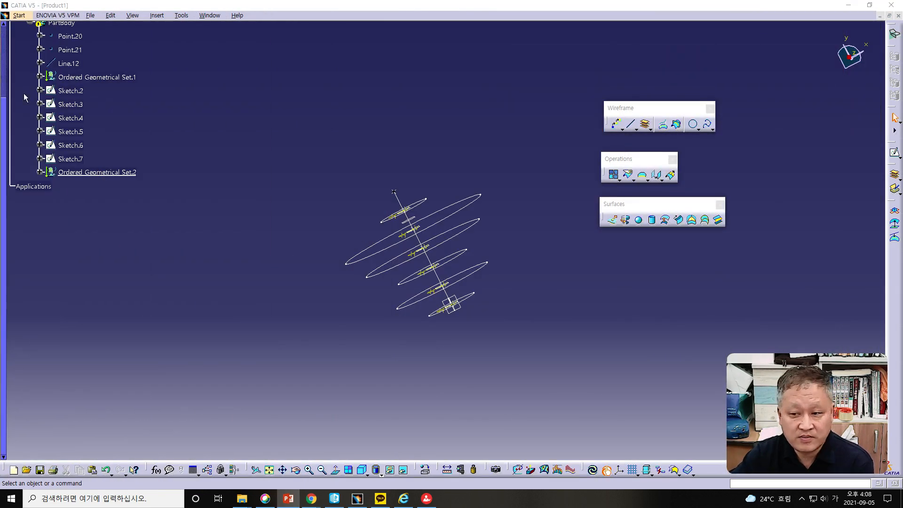
- Delete all the selected wireframe geometry and sketches, and close Product1 without saving the changes
{"action": "mouse_move", "coordinate": [285, 125]}
{"action": "left_mouse_down"}
{"action": "mouse_move", "coordinate": [401, 324]}
{"action": "mouse_move", "coordinate": [545, 365]}
{"action": "left_mouse_up"}
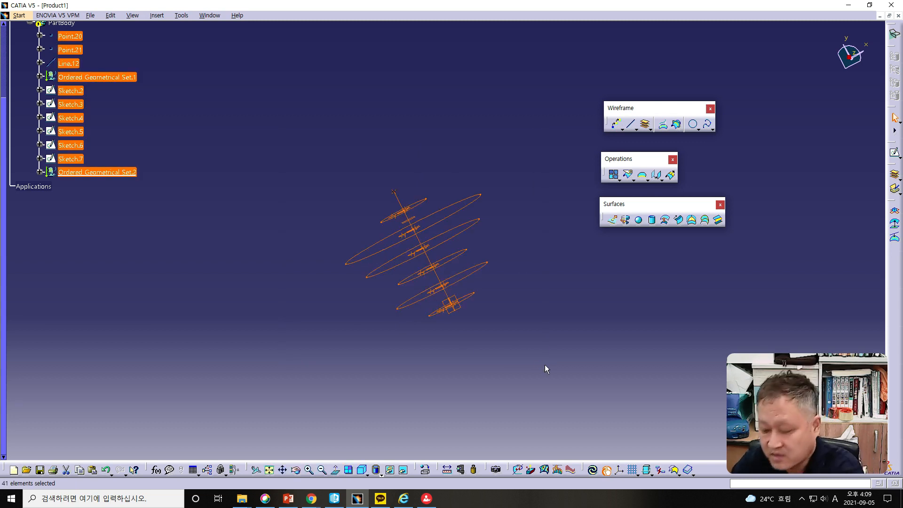
{"action": "key", "text": "Delete"}
{"action": "left_click", "coordinate": [522, 327]}
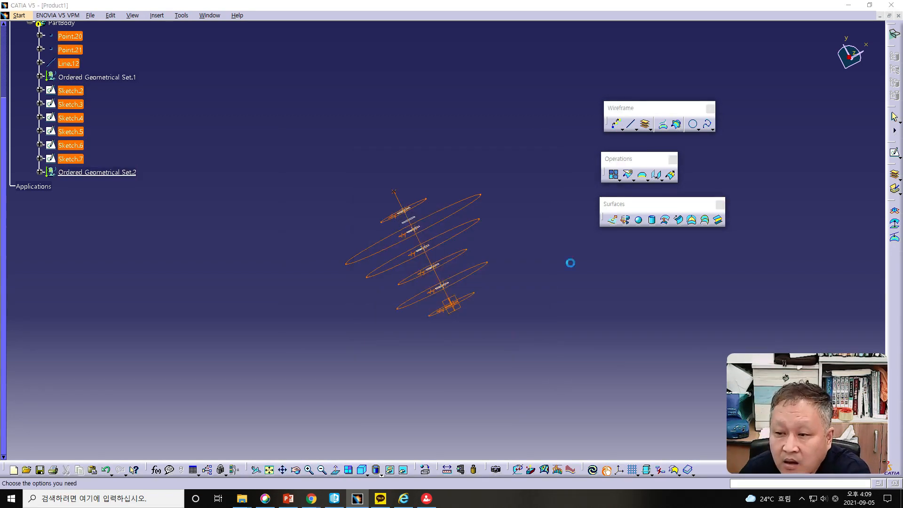
{"action": "left_click", "coordinate": [558, 431]}
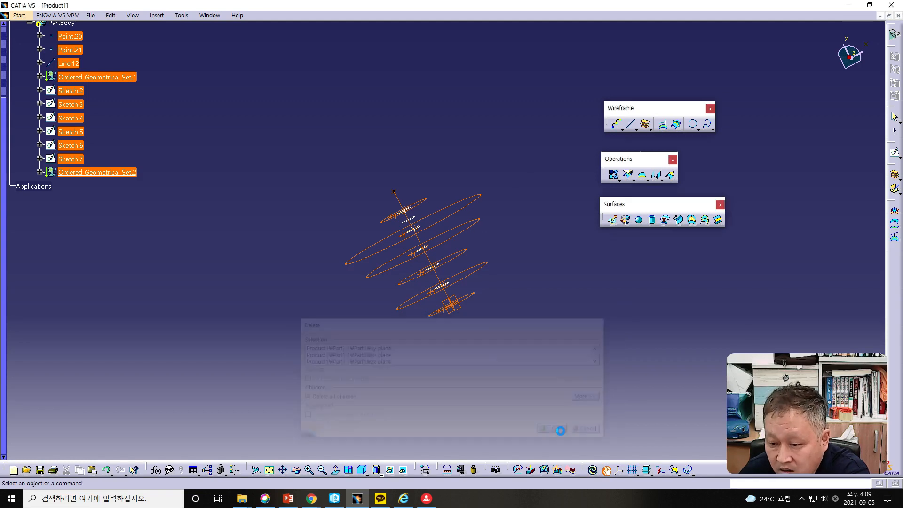
{"action": "left_click", "coordinate": [707, 453]}
{"action": "left_click", "coordinate": [898, 16]}
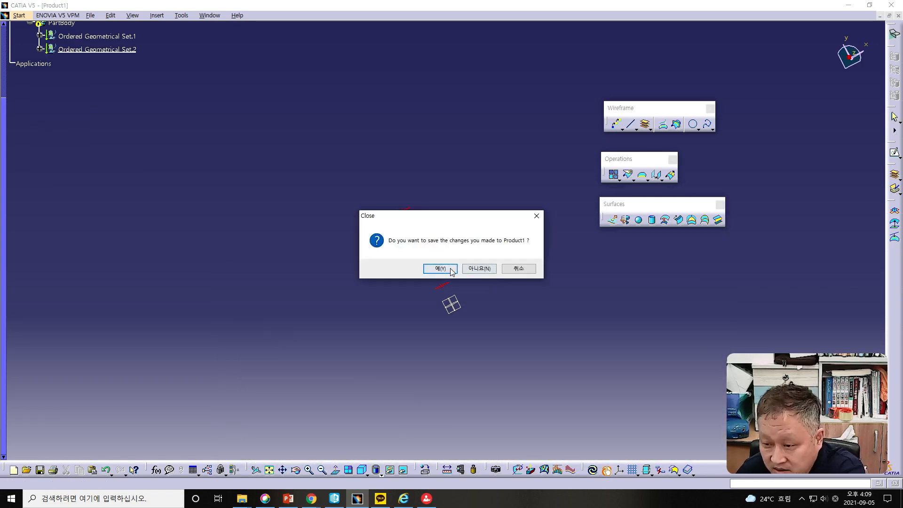
{"action": "left_click", "coordinate": [471, 268]}
- Start a new Wireframe and Surface Design part named Part1 with hybrid design enabled
{"action": "left_click", "coordinate": [10, 15]}
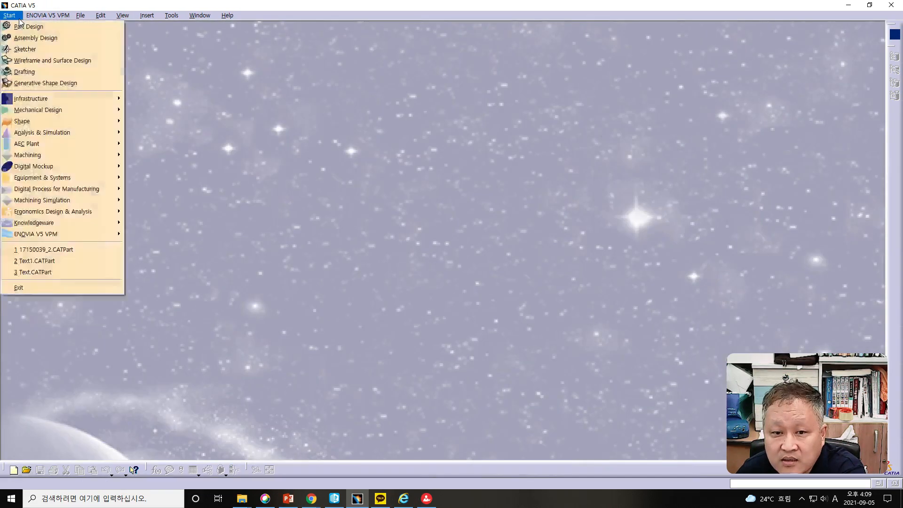
{"action": "left_click", "coordinate": [29, 60]}
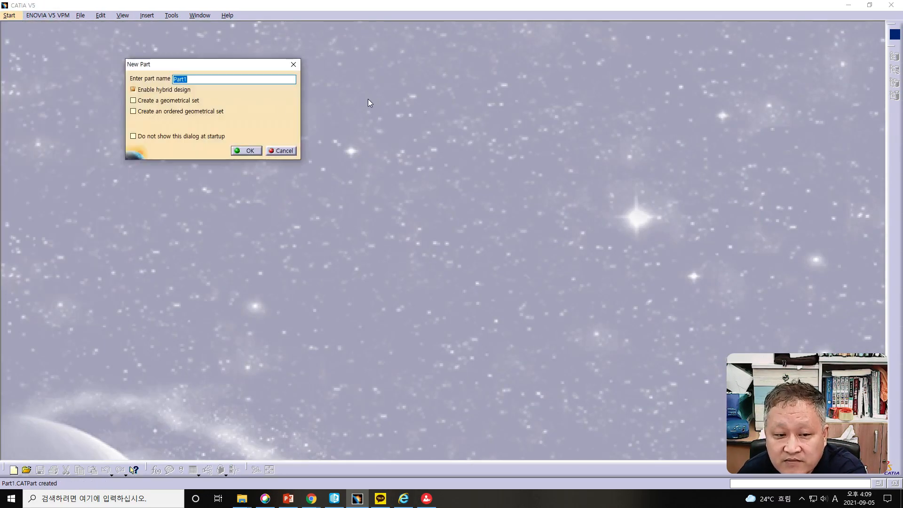
{"action": "left_click", "coordinate": [245, 150]}
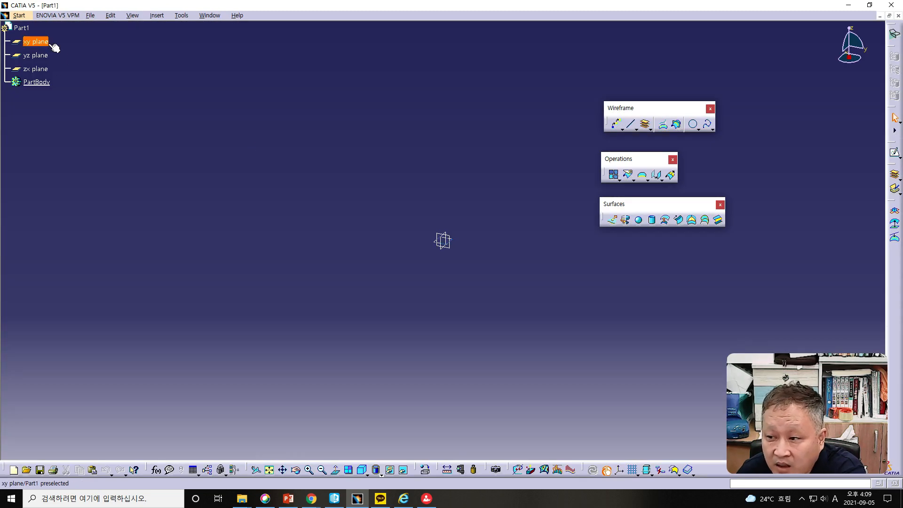
- Sketch an S-shaped spline through five points on the xy plane, ending at about H 134, V 27 mm, and exit the sketch
{"action": "left_click", "coordinate": [40, 43]}
{"action": "left_click", "coordinate": [894, 152]}
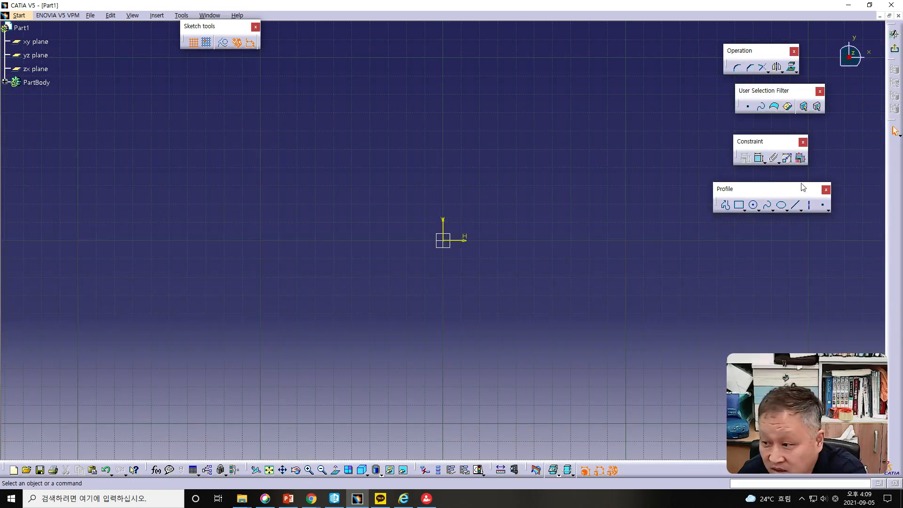
{"action": "left_click", "coordinate": [765, 207]}
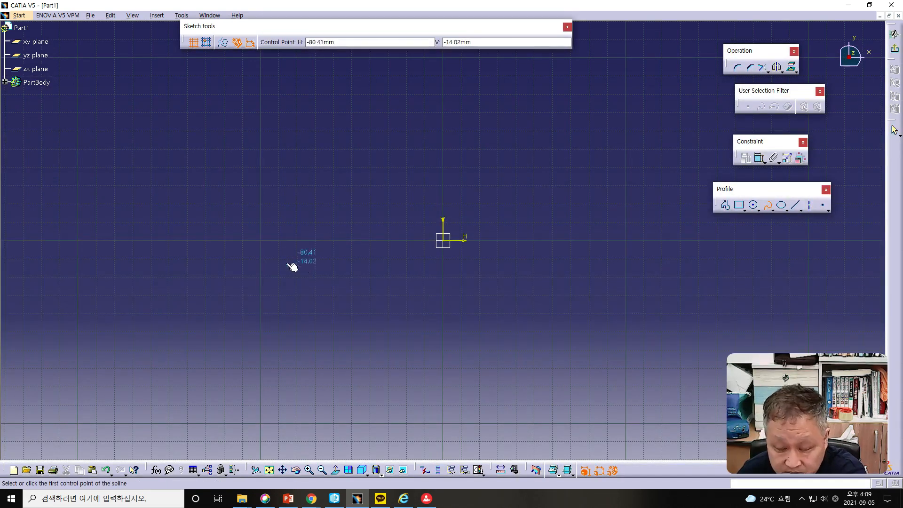
{"action": "left_click", "coordinate": [259, 255]}
{"action": "left_click", "coordinate": [389, 148]}
{"action": "left_click", "coordinate": [551, 264]}
{"action": "left_click", "coordinate": [677, 201]}
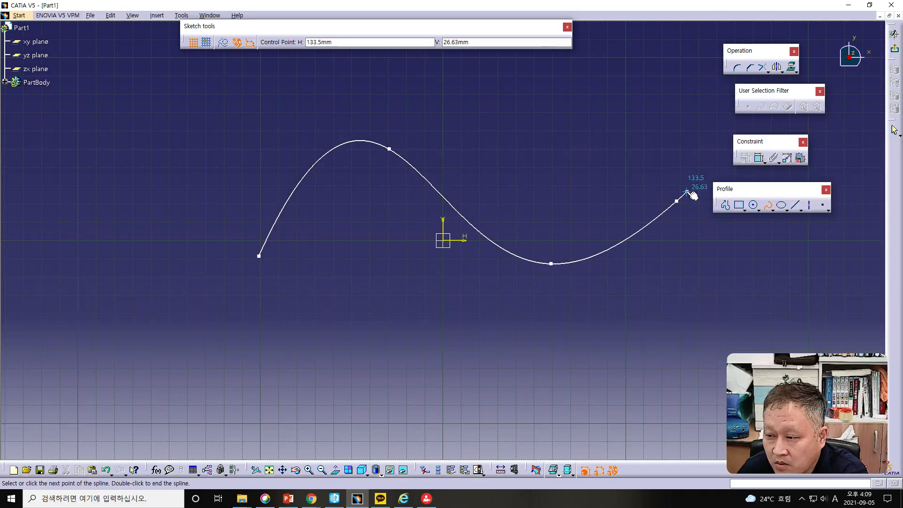
{"action": "double_click", "coordinate": [686, 191]}
{"action": "left_click", "coordinate": [893, 48]}
- Extrude the spline sketch into a surface 76 mm high along the sketch normal
{"action": "left_click", "coordinate": [612, 219]}
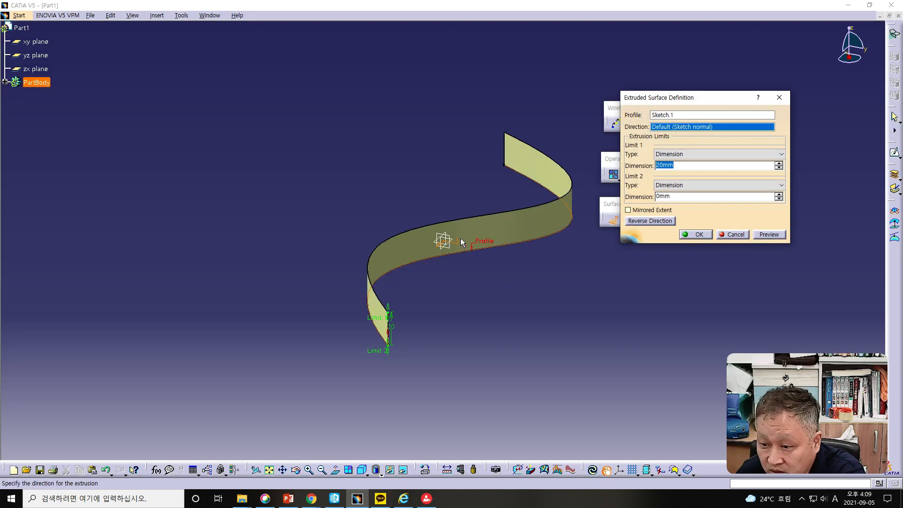
{"action": "left_click_drag", "start_coordinate": [391, 318], "coordinate": [393, 226]}
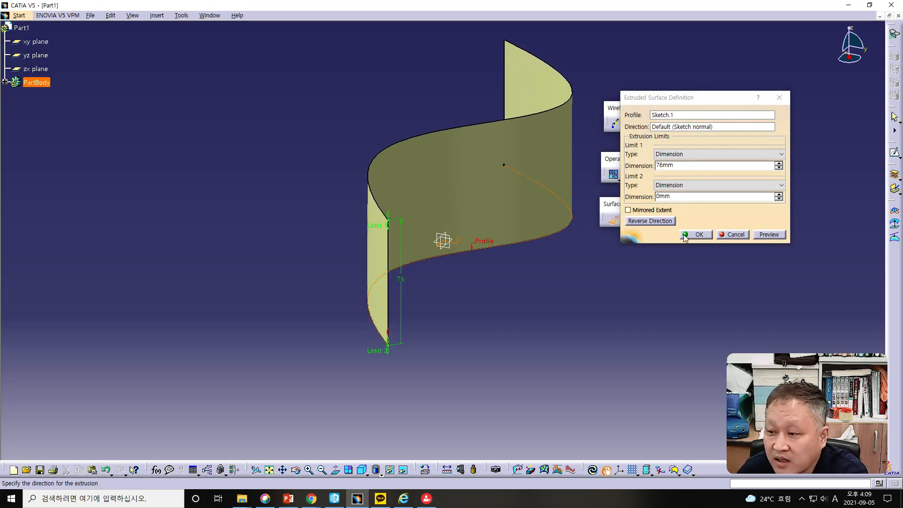
{"action": "left_click", "coordinate": [701, 235]}
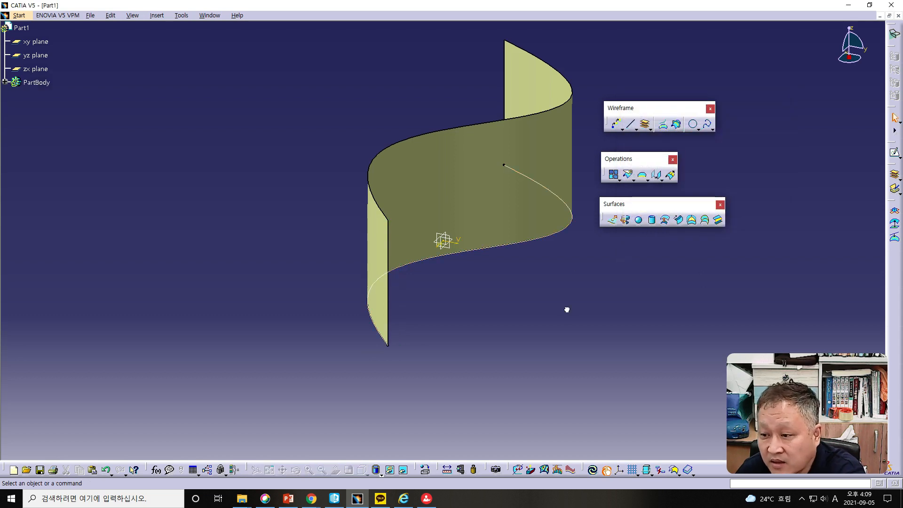
- Start a sketch on the zx plane and begin a profile with a three-point arc of about 13 mm radius, starting near H -83, V 37 mm
{"action": "middle_click_drag", "start_coordinate": [498, 213], "coordinate": [695, 158]}
{"action": "middle_click_drag", "start_coordinate": [449, 364], "coordinate": [606, 262]}
{"action": "middle_click_drag", "start_coordinate": [412, 414], "coordinate": [549, 323]}
{"action": "middle_click_drag", "start_coordinate": [395, 331], "coordinate": [401, 361]}
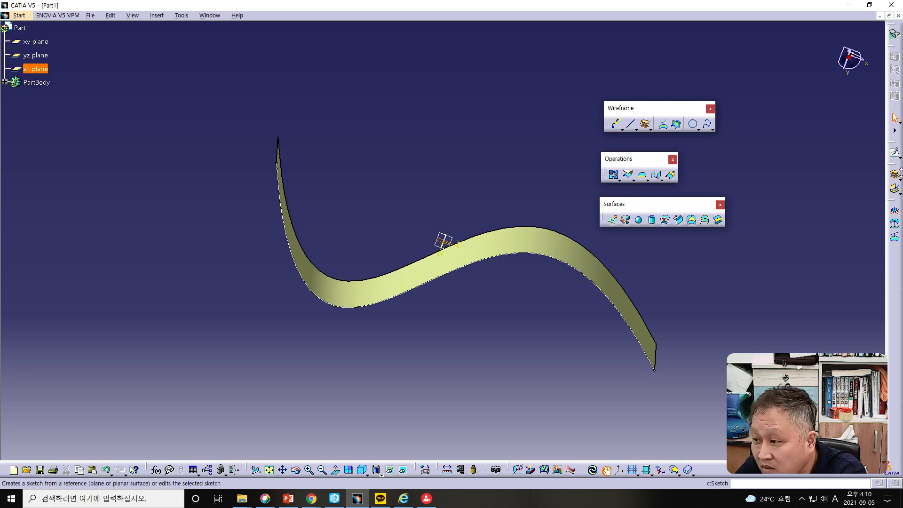
{"action": "left_click", "coordinate": [894, 152]}
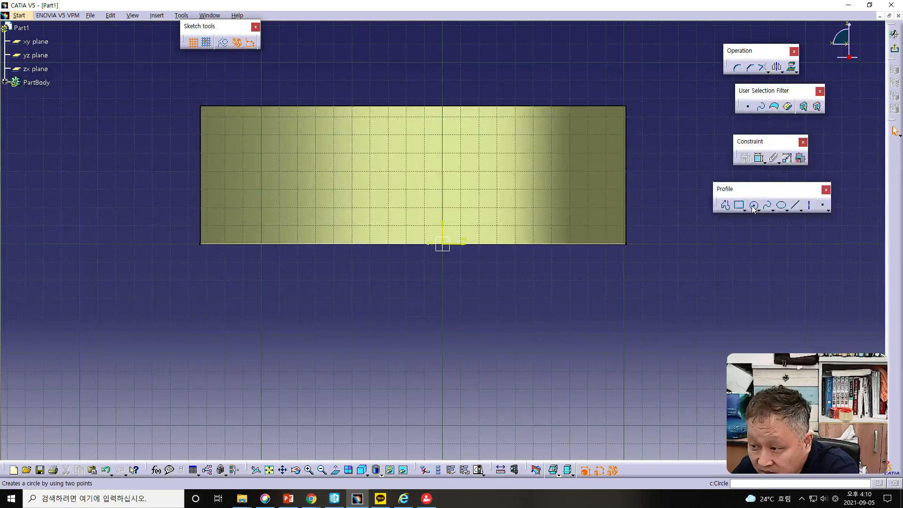
{"action": "left_click", "coordinate": [725, 205]}
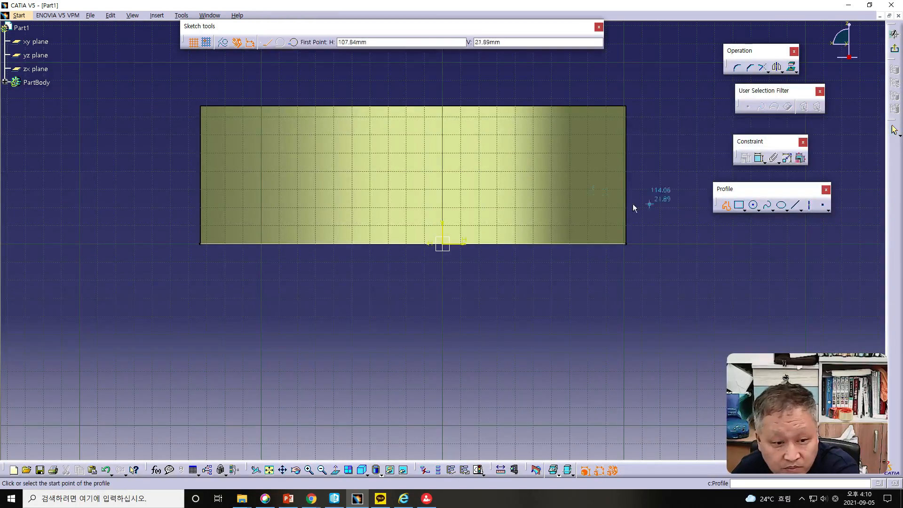
{"action": "left_click", "coordinate": [291, 176]}
{"action": "left_click", "coordinate": [293, 42]}
{"action": "left_click", "coordinate": [281, 157]}
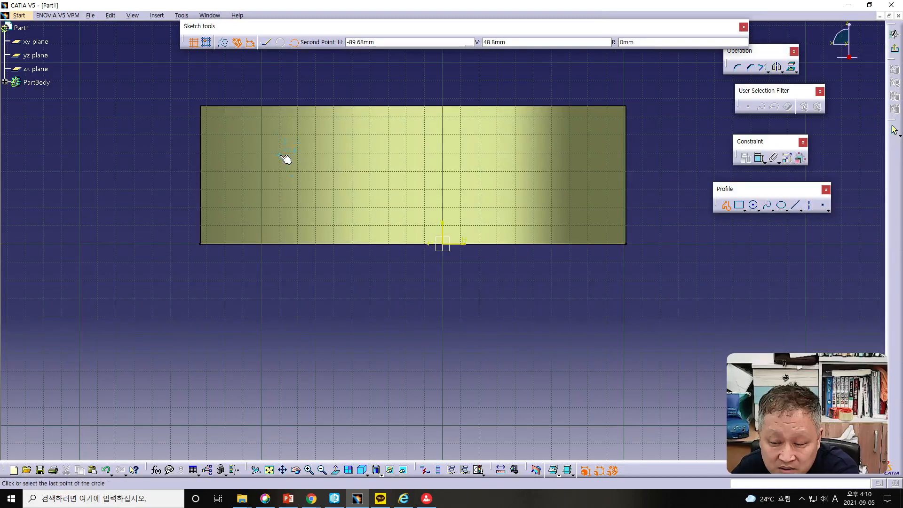
{"action": "left_click", "coordinate": [314, 136]}
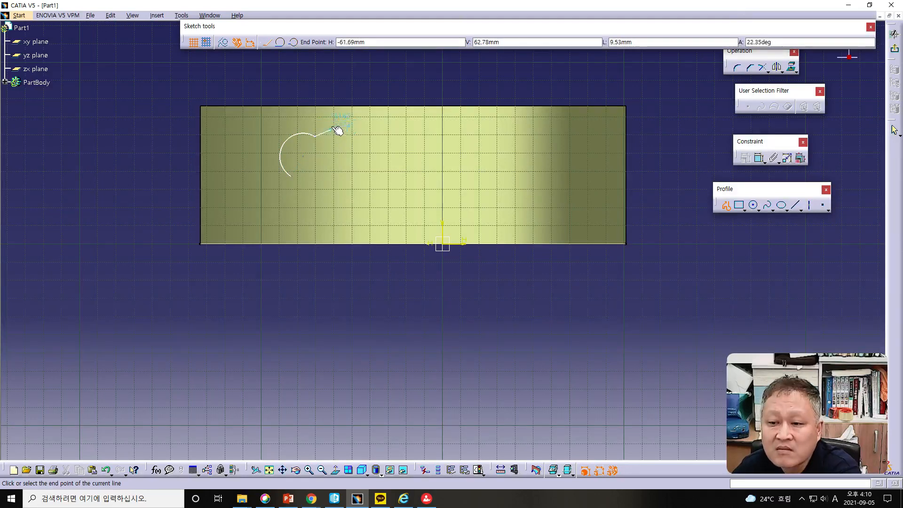
- Continue the profile with a wide shallow three-point arc and a small ear-like three-point arc ending beside the vertical axis
{"action": "left_click", "coordinate": [293, 41]}
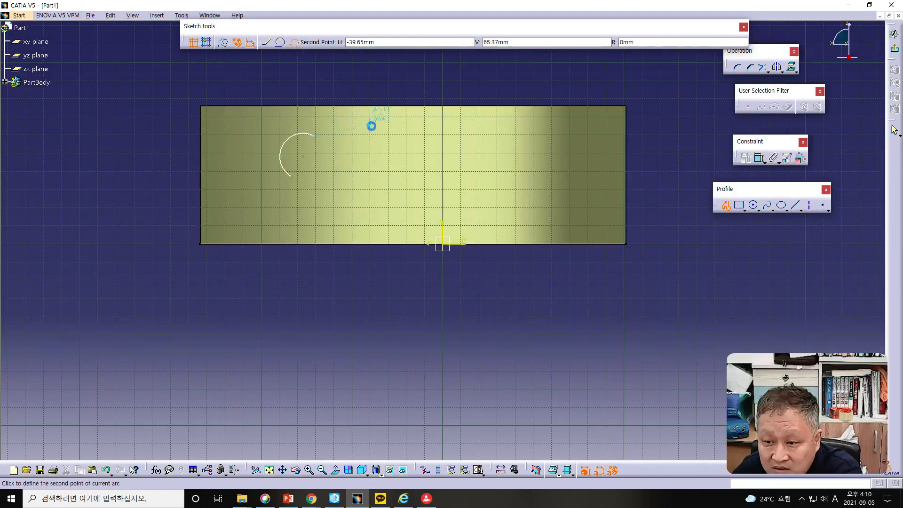
{"action": "left_click", "coordinate": [351, 123]}
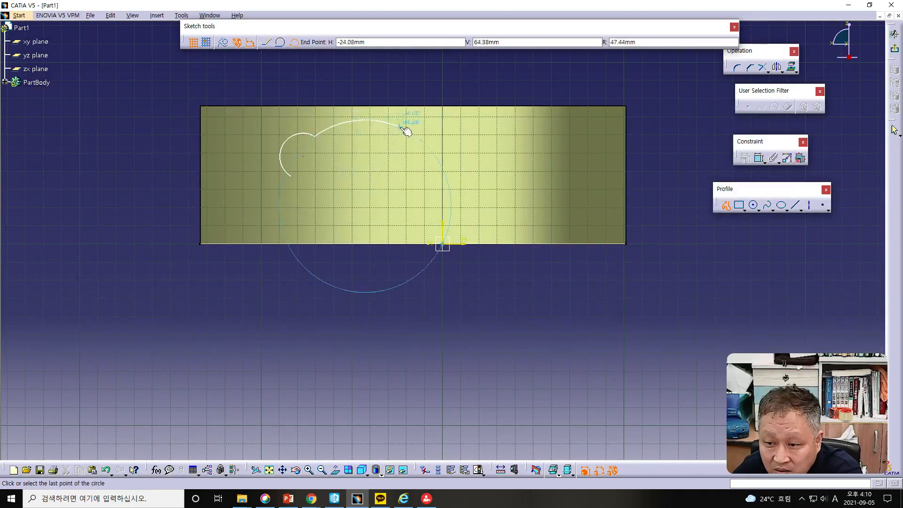
{"action": "left_click", "coordinate": [414, 137]}
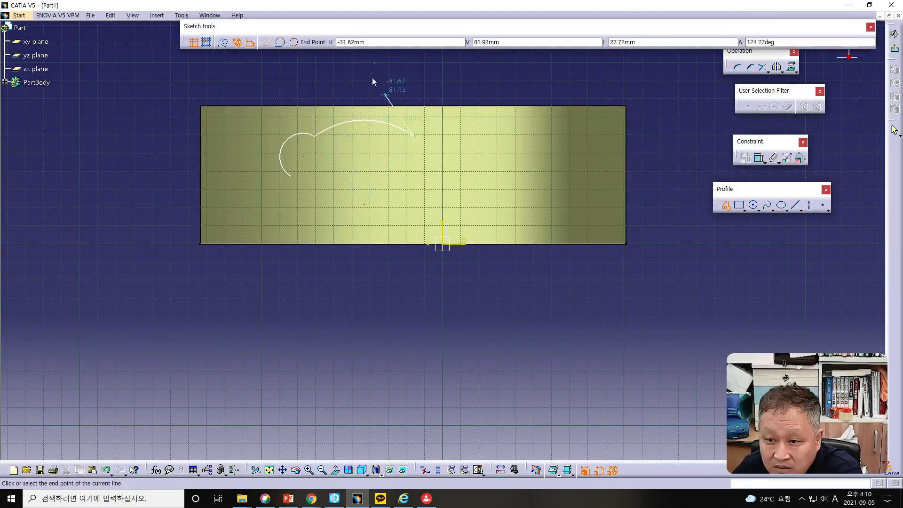
{"action": "left_click", "coordinate": [293, 42]}
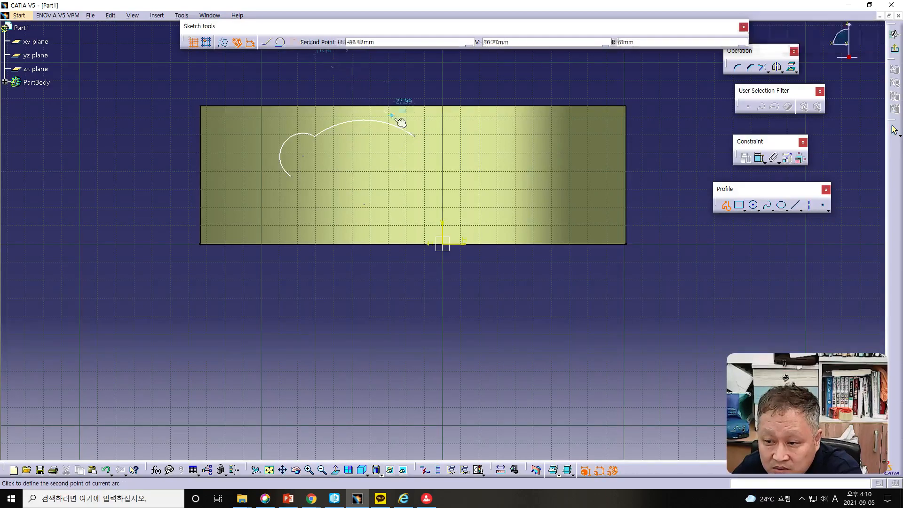
{"action": "left_click", "coordinate": [444, 136]}
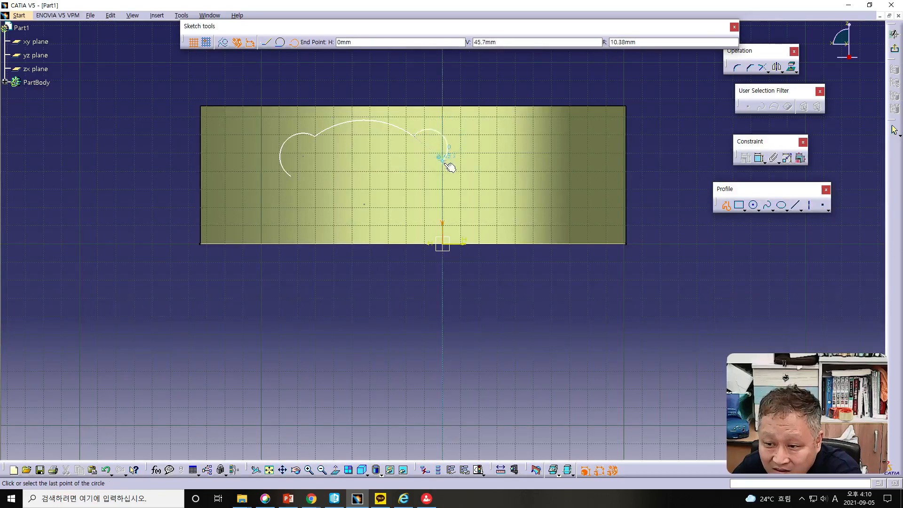
{"action": "left_click", "coordinate": [444, 170]}
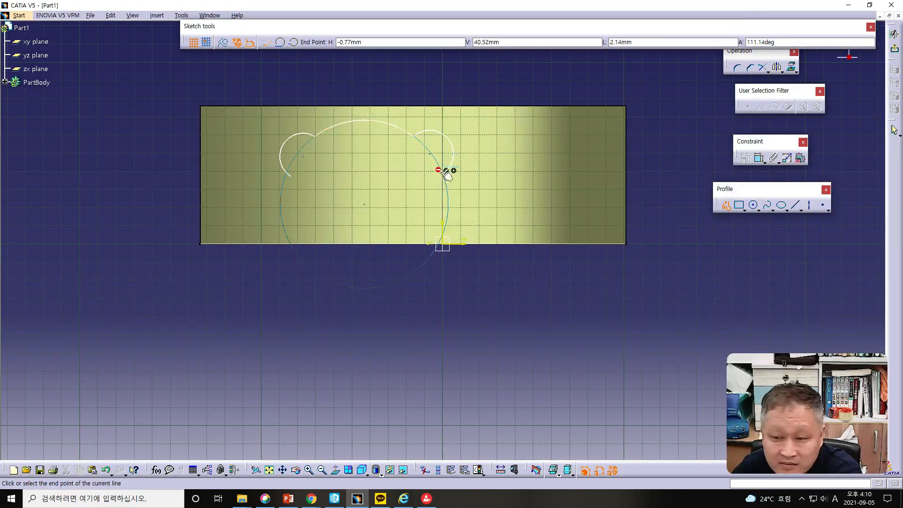
- Close the profile at its start point with a large lower three-point arc of about 43 mm radius, and exit the sketch
{"action": "left_click", "coordinate": [294, 42]}
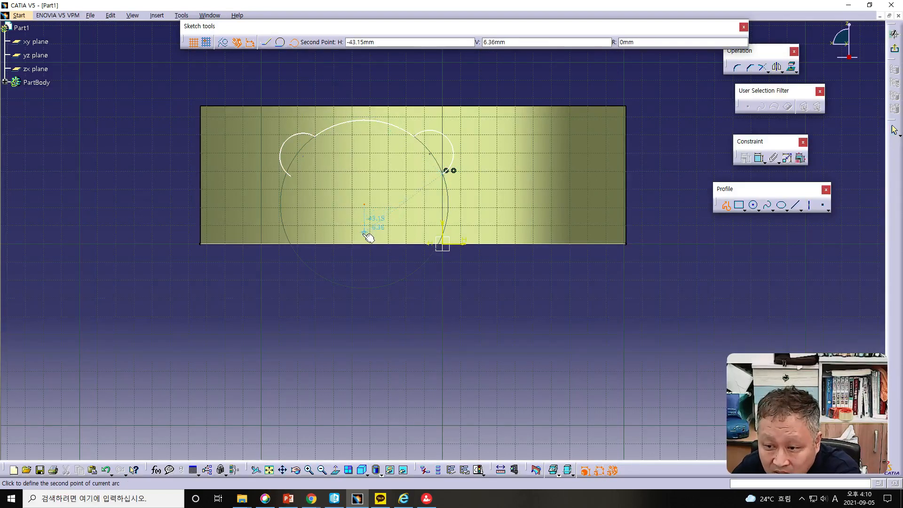
{"action": "left_click", "coordinate": [365, 233]}
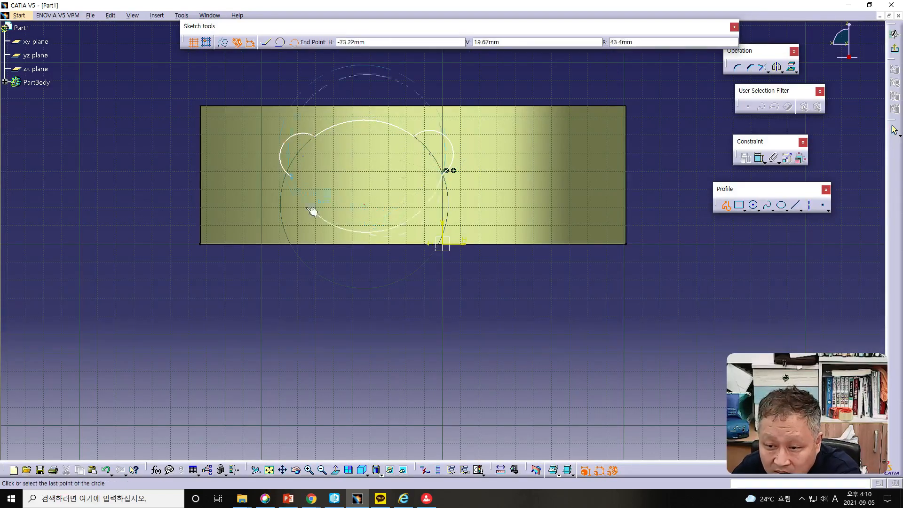
{"action": "left_click", "coordinate": [298, 179]}
{"action": "left_click", "coordinate": [359, 294]}
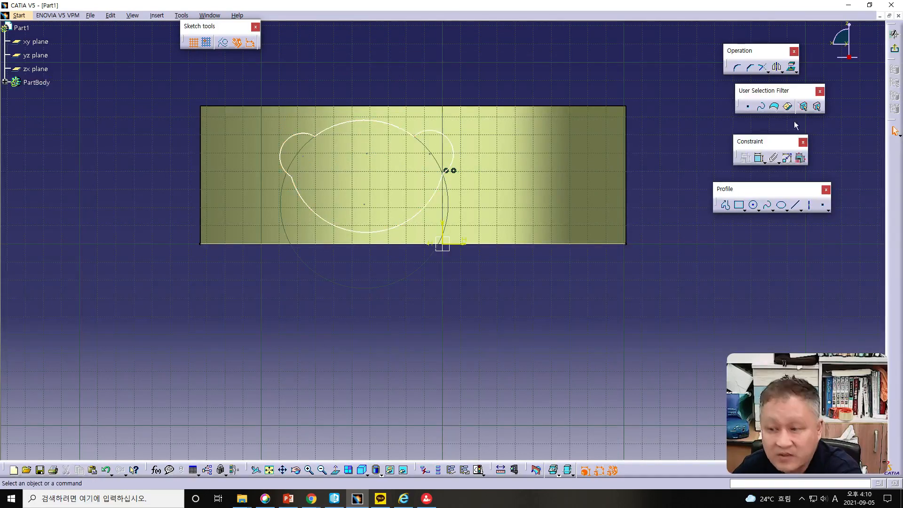
{"action": "left_click", "coordinate": [894, 48]}
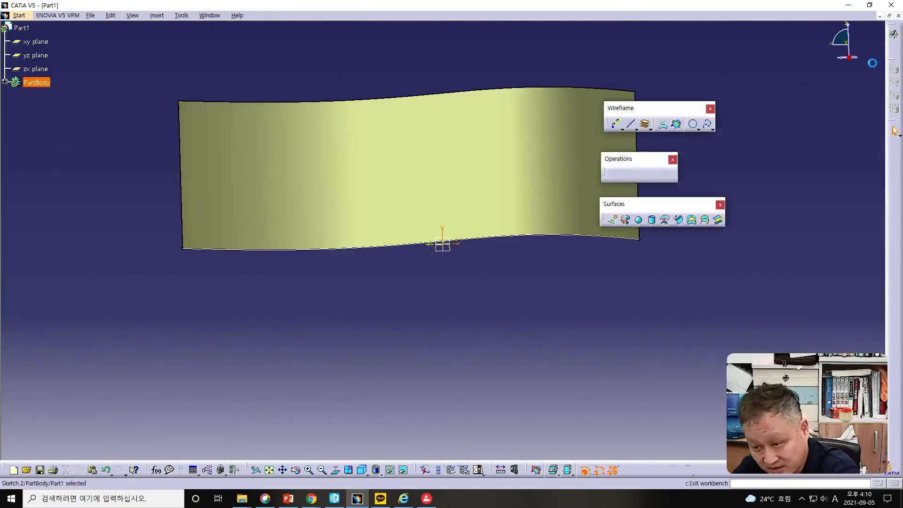
{"action": "middle_click_drag", "start_coordinate": [548, 350], "coordinate": [599, 308]}
{"action": "mouse_move", "coordinate": [488, 306]}
{"action": "middle_mouse_down"}
{"action": "mouse_move", "coordinate": [447, 323]}
{"action": "mouse_move", "coordinate": [441, 353]}
{"action": "mouse_move", "coordinate": [472, 337]}
{"action": "mouse_move", "coordinate": [451, 317]}
{"action": "mouse_move", "coordinate": [442, 333]}
{"action": "middle_mouse_up"}
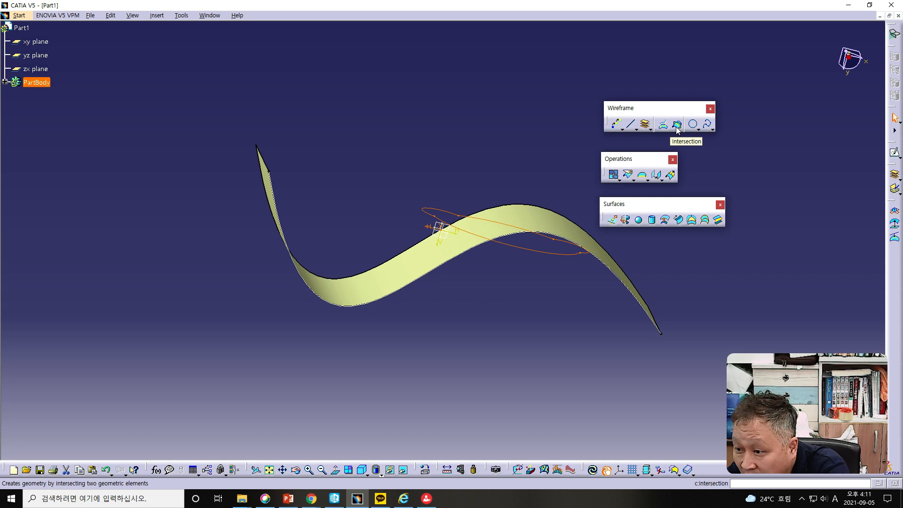
{"action": "left_click", "coordinate": [633, 180]}
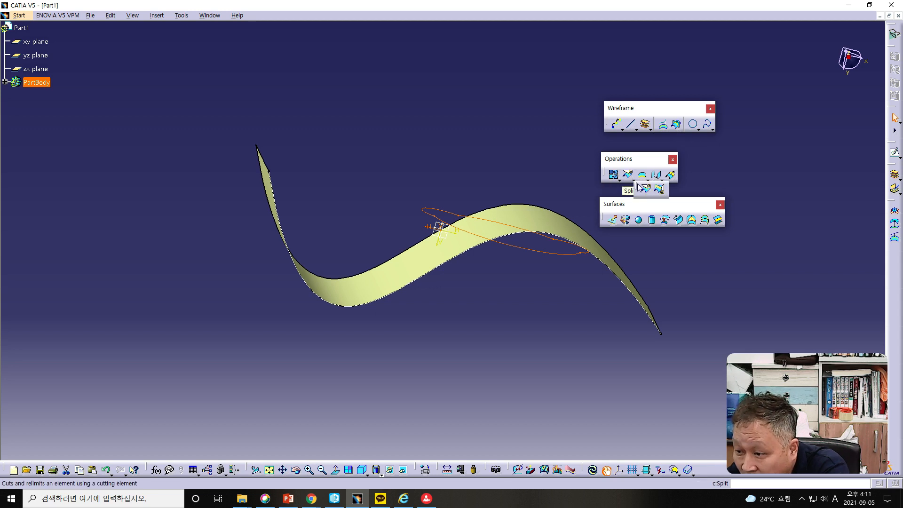
{"action": "left_click", "coordinate": [660, 190]}
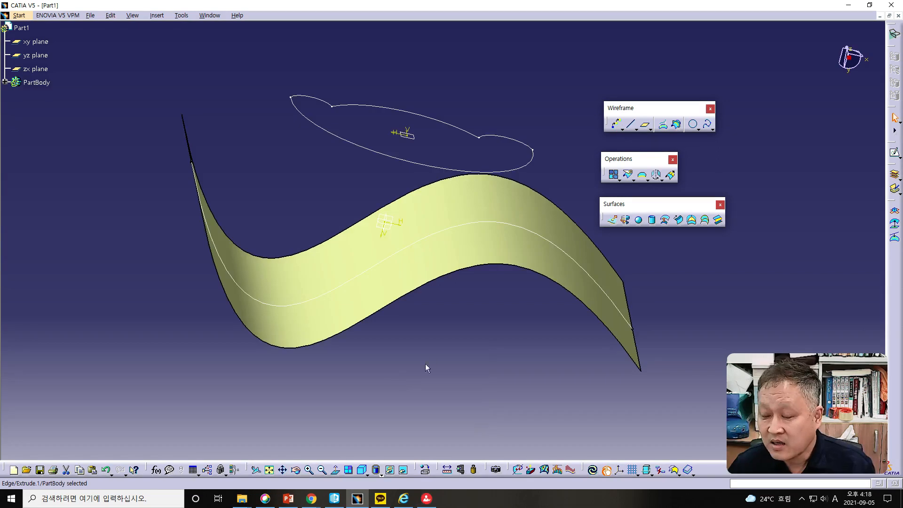
{"action": "middle_click_drag", "start_coordinate": [425, 363], "coordinate": [429, 368]}
- Project the closed arc sketch Sketch.2 onto the extruded surface Extrude.1 with the Normal projection type and no smoothing
{"action": "left_click", "coordinate": [613, 297]}
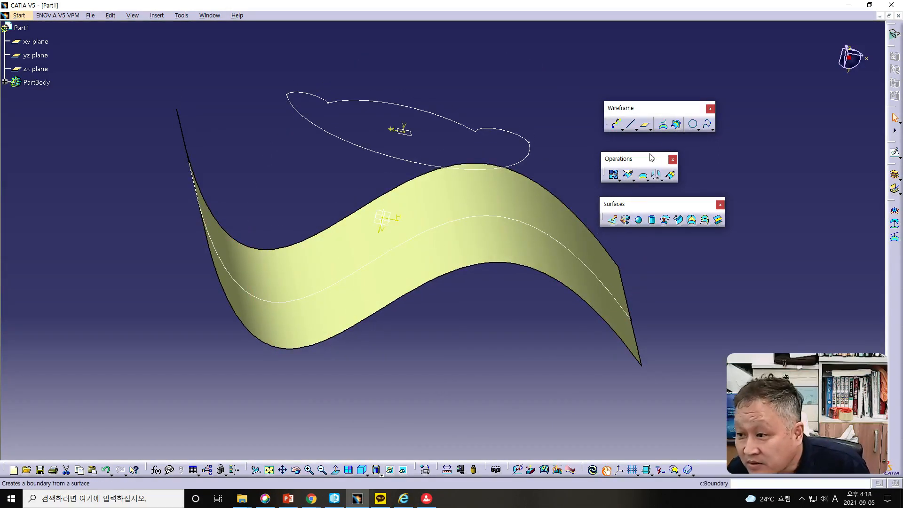
{"action": "left_click", "coordinate": [662, 126]}
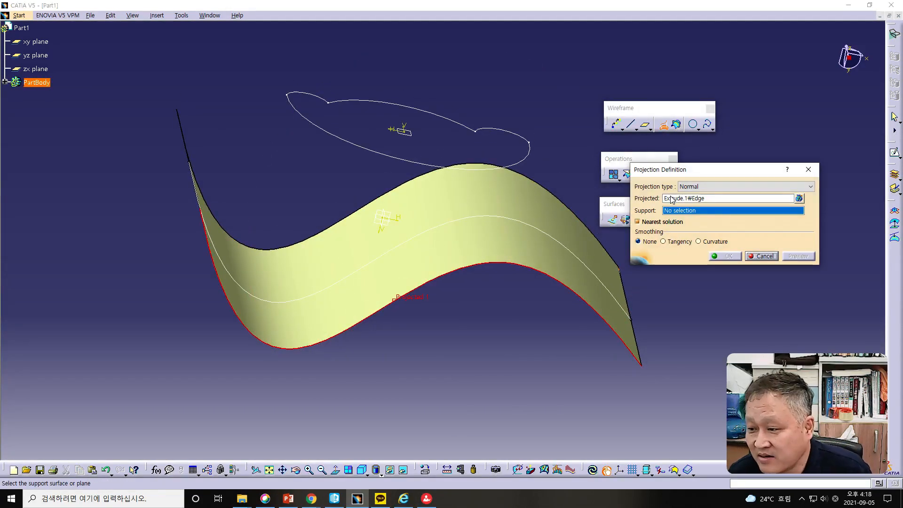
{"action": "left_click", "coordinate": [701, 187]}
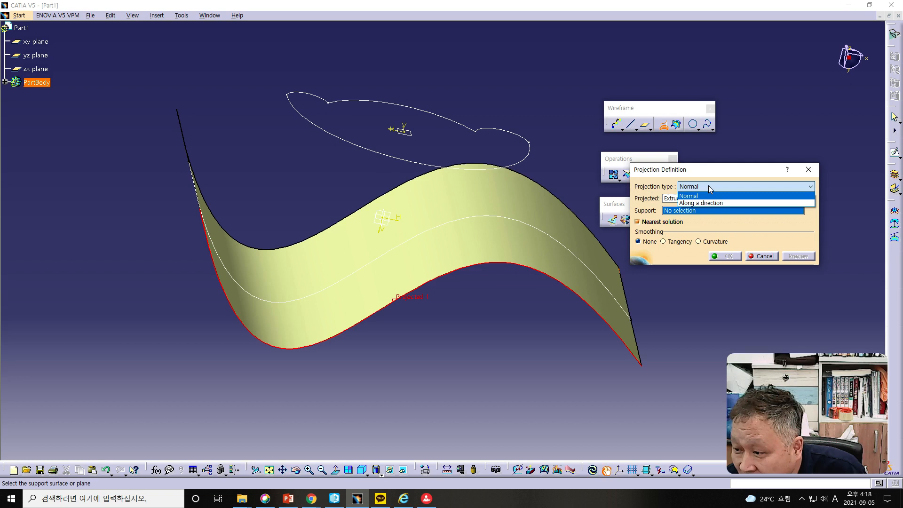
{"action": "left_click", "coordinate": [708, 185]}
{"action": "left_click", "coordinate": [708, 185]}
{"action": "left_click", "coordinate": [710, 184]}
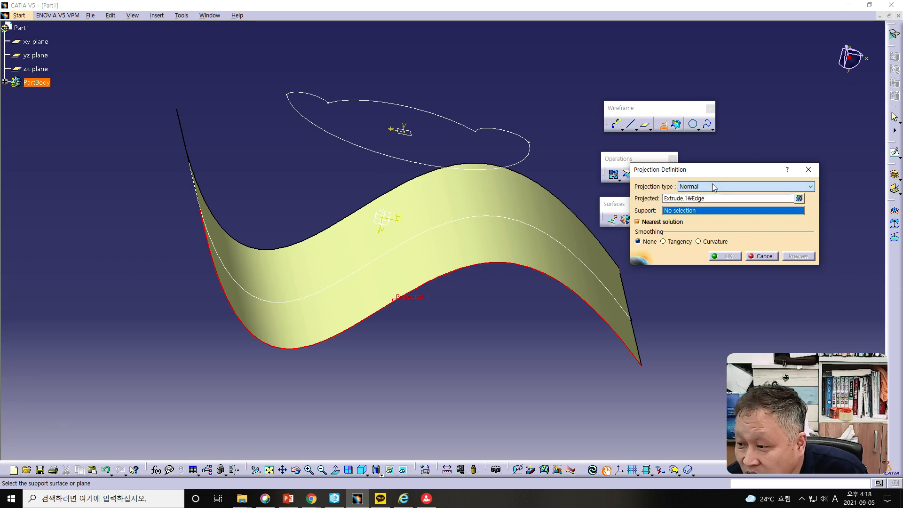
{"action": "left_click", "coordinate": [689, 199]}
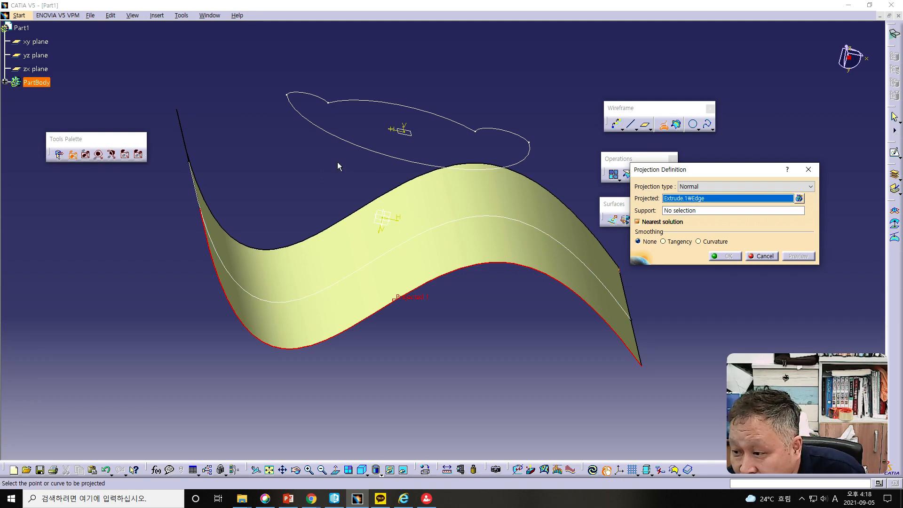
{"action": "left_click", "coordinate": [363, 147]}
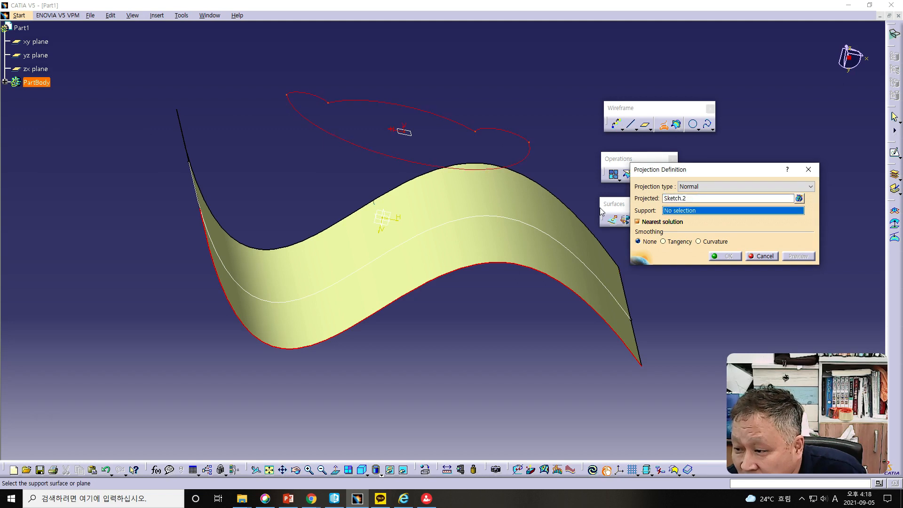
{"action": "left_click", "coordinate": [460, 236]}
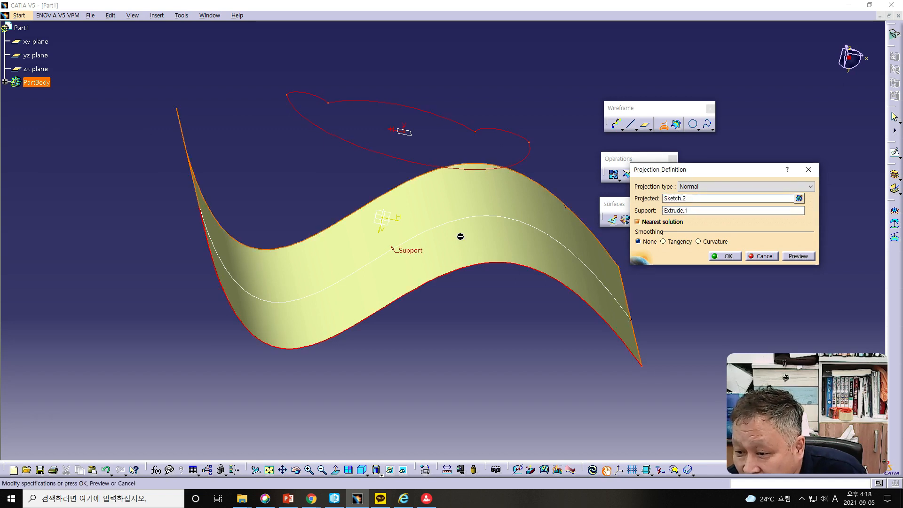
{"action": "left_click", "coordinate": [783, 257]}
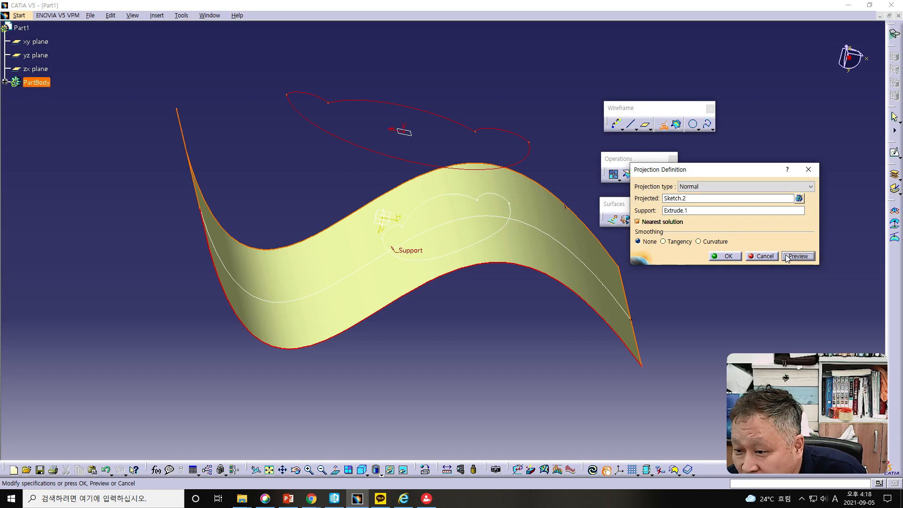
{"action": "left_click", "coordinate": [724, 257]}
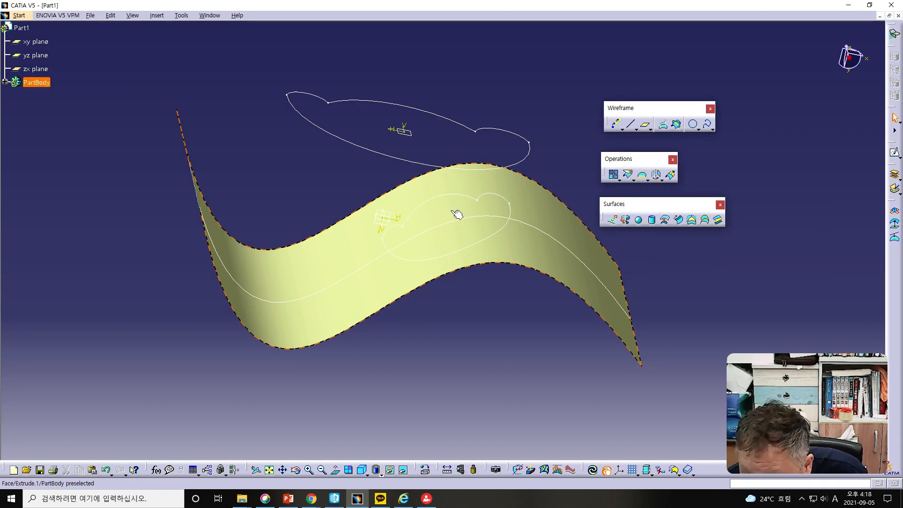
- Undo the normal projection of the closed arc sketch
{"action": "mouse_move", "coordinate": [484, 358]}
{"action": "middle_mouse_down"}
{"action": "mouse_move", "coordinate": [491, 296]}
{"action": "mouse_move", "coordinate": [496, 343]}
{"action": "middle_mouse_up"}
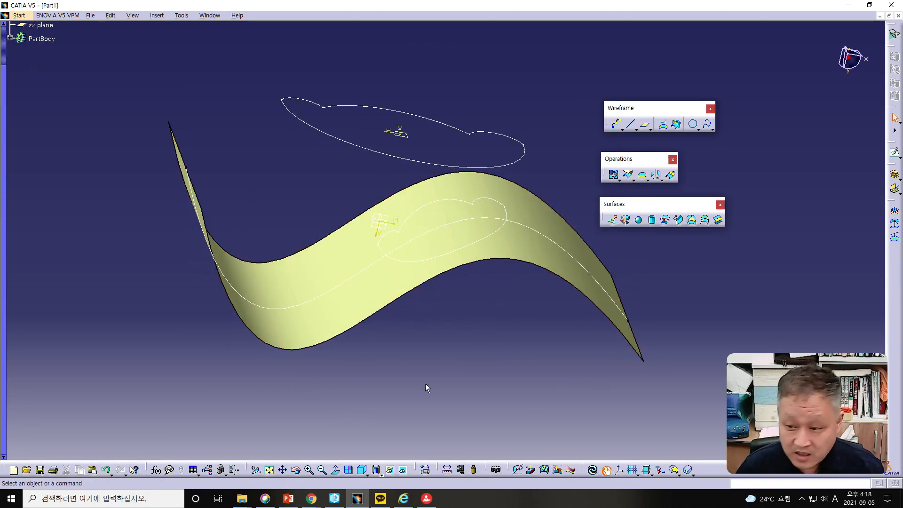
{"action": "left_click", "coordinate": [106, 469]}
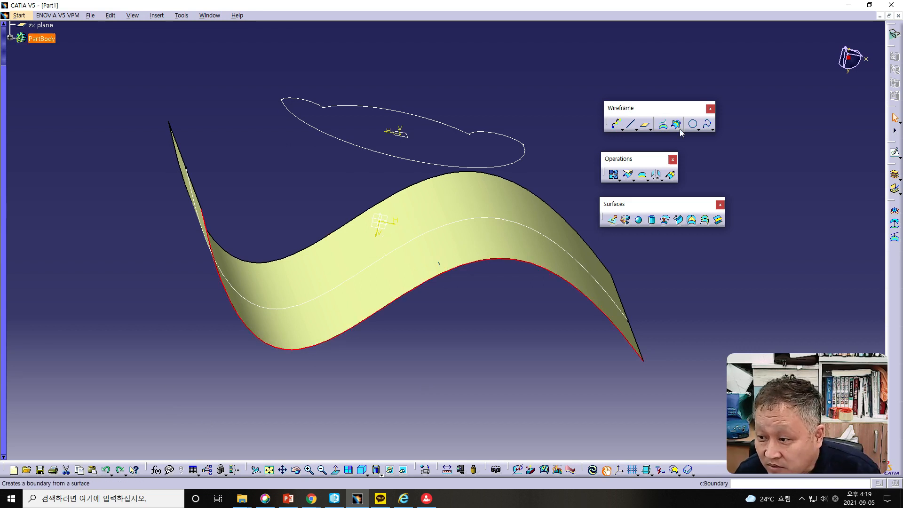
- Preview projecting the closed arc sketch together with the selected surface edge onto Extrude.1 along the Y Component without smoothing, and cancel the projection
{"action": "left_click", "coordinate": [663, 125]}
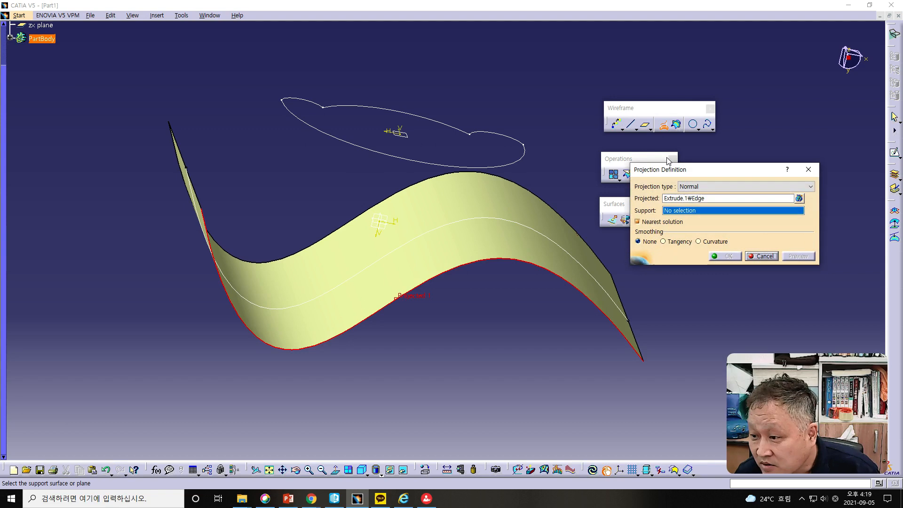
{"action": "left_click", "coordinate": [692, 186]}
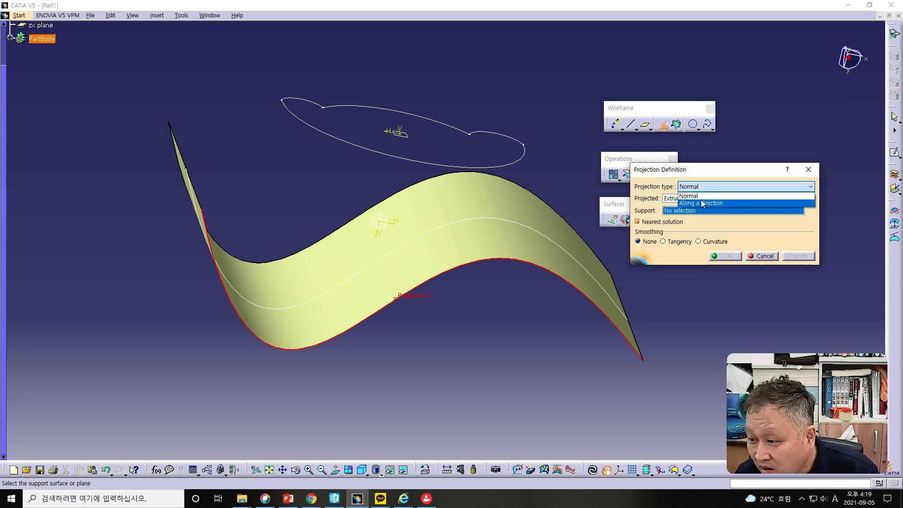
{"action": "left_click", "coordinate": [700, 204]}
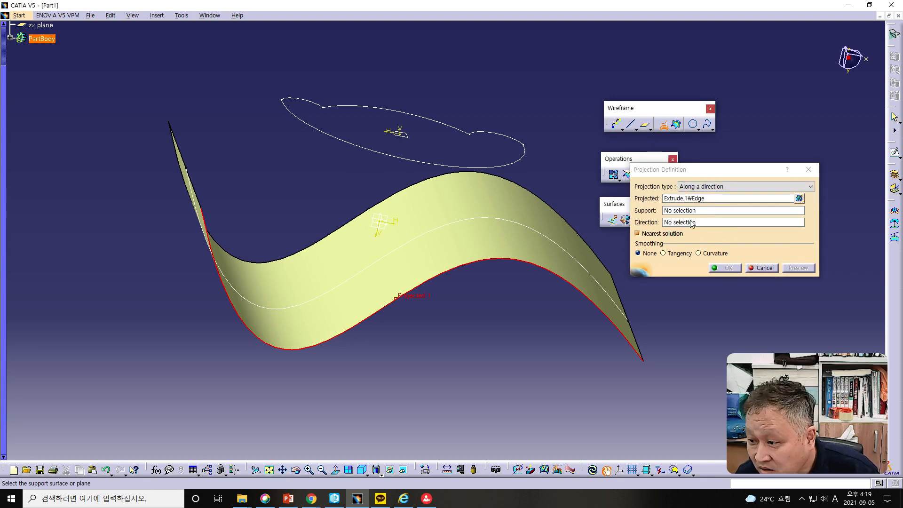
{"action": "left_click", "coordinate": [679, 200]}
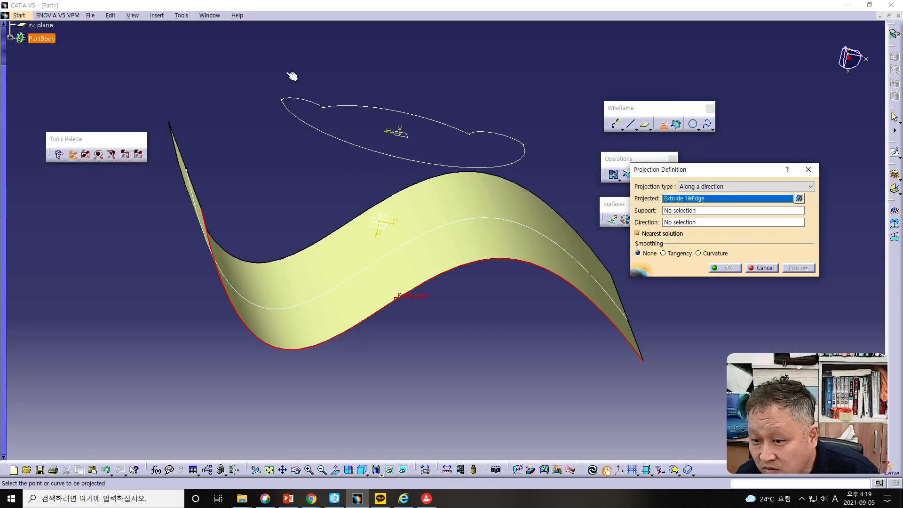
{"action": "left_click_drag", "start_coordinate": [262, 71], "coordinate": [548, 173]}
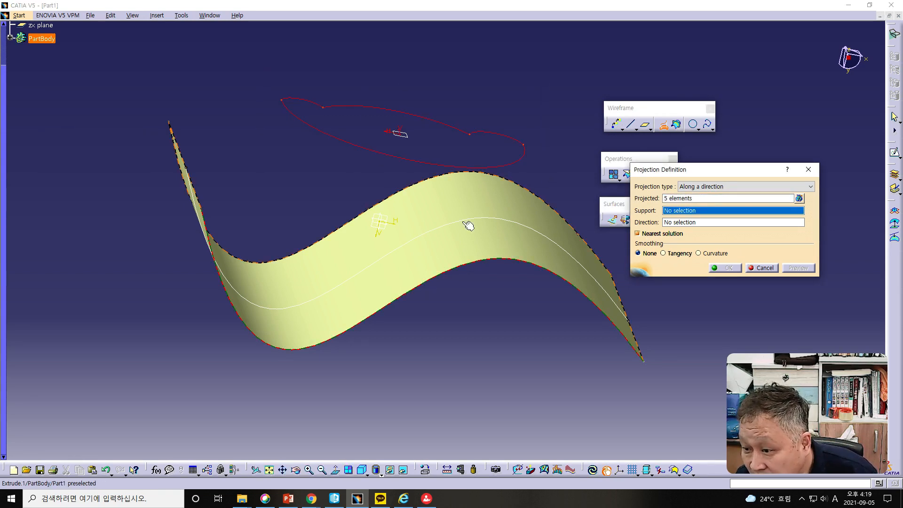
{"action": "left_click", "coordinate": [448, 207]}
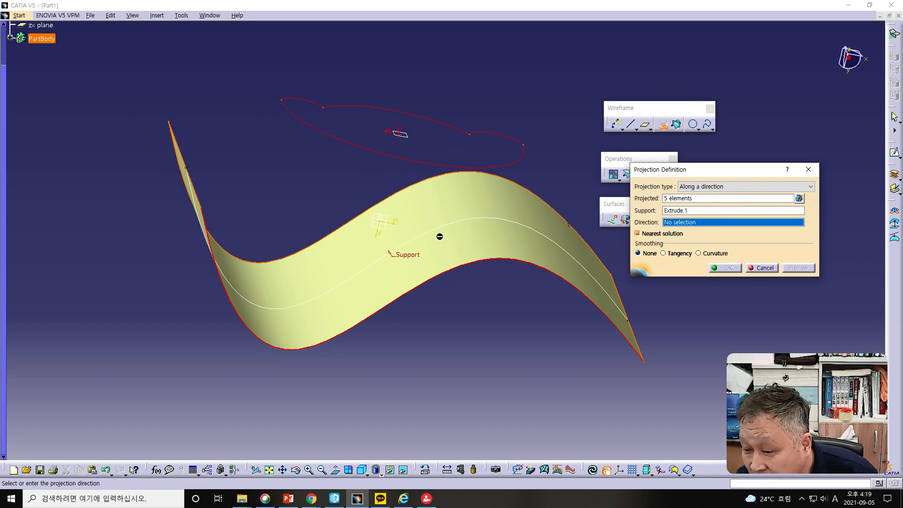
{"action": "right_click", "coordinate": [699, 225]}
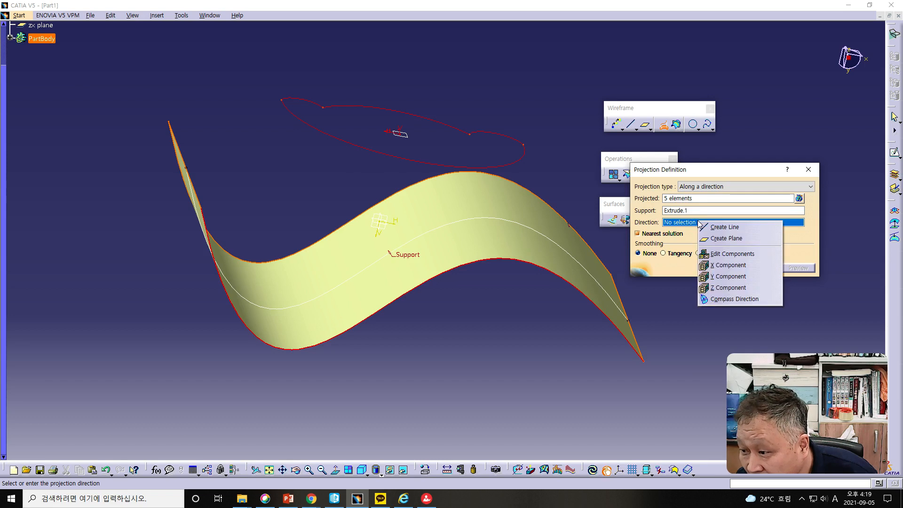
{"action": "left_click", "coordinate": [720, 276]}
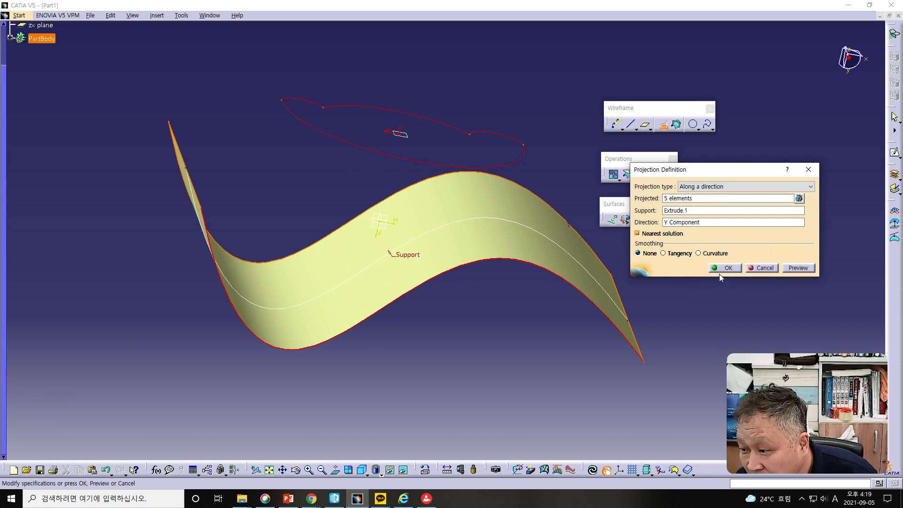
{"action": "left_click", "coordinate": [794, 267]}
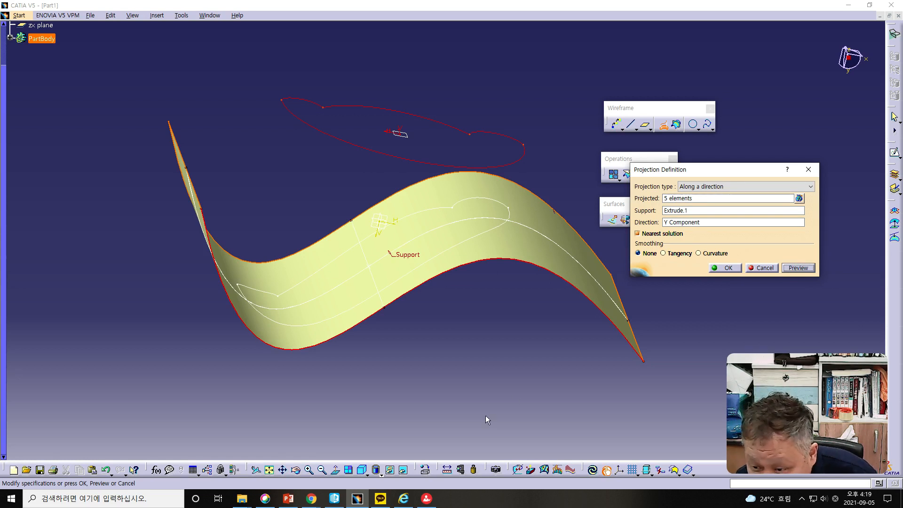
{"action": "middle_click_drag", "start_coordinate": [460, 375], "coordinate": [449, 357]}
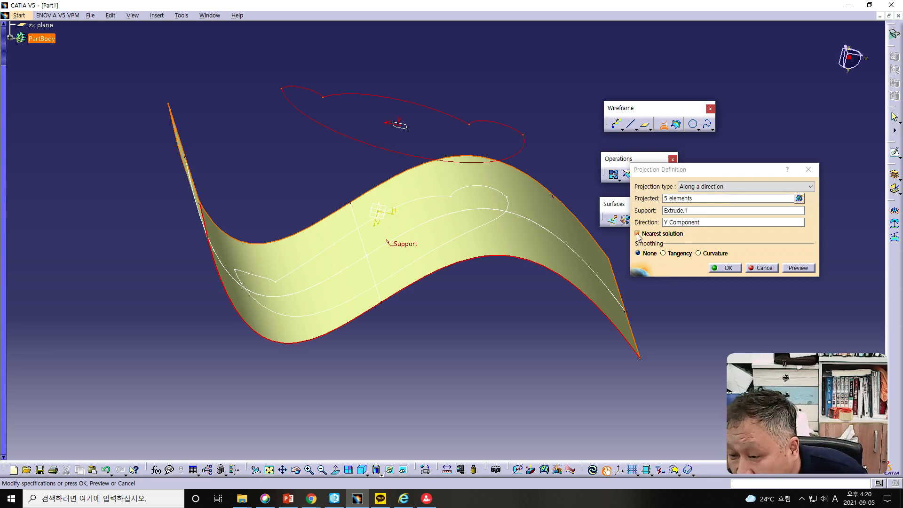
{"action": "left_click", "coordinate": [761, 268]}
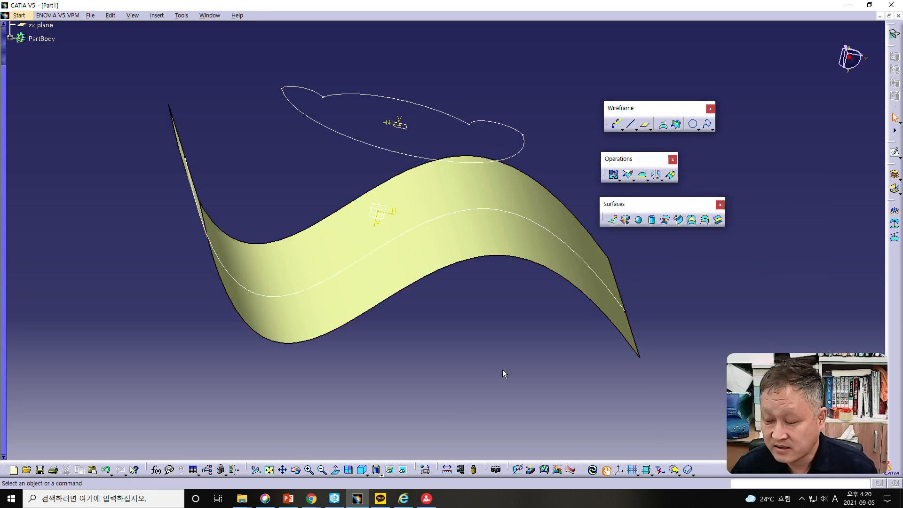
{"action": "middle_click_drag", "start_coordinate": [518, 368], "coordinate": [574, 421]}
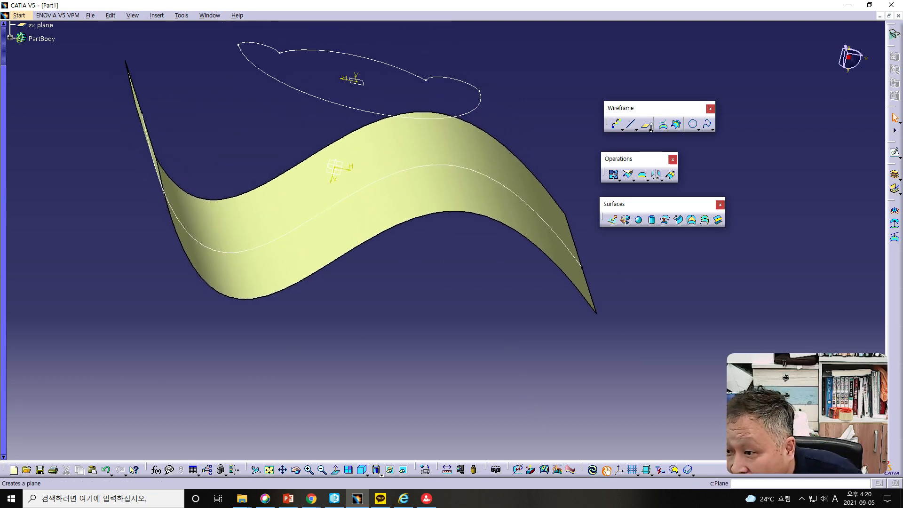
{"action": "left_click", "coordinate": [660, 179]}
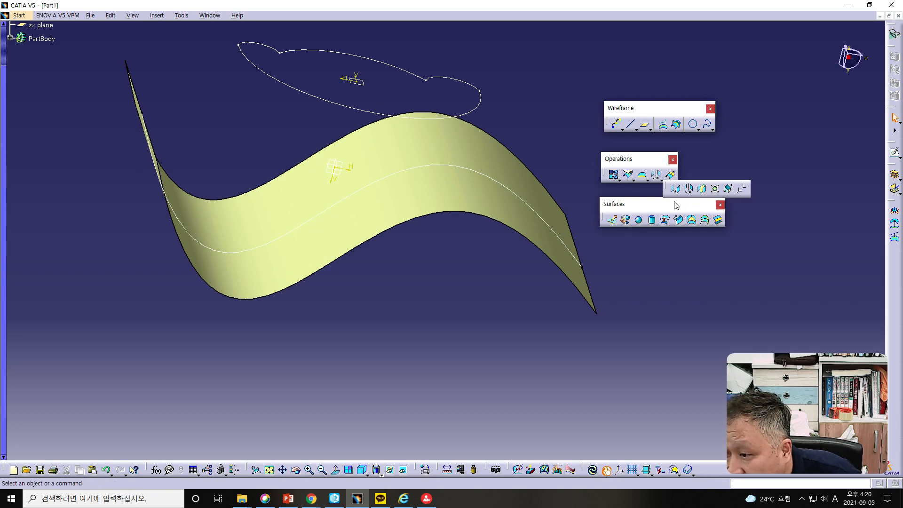
{"action": "left_click", "coordinate": [633, 180]}
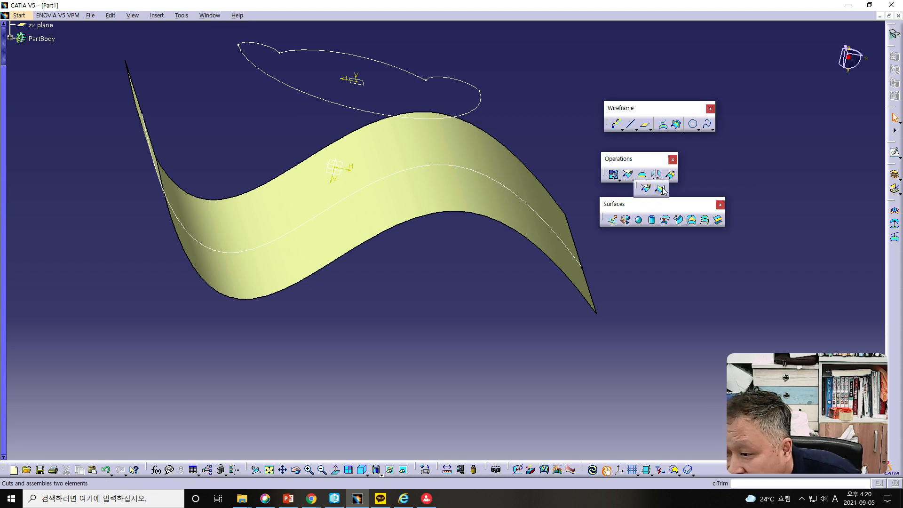
{"action": "left_click", "coordinate": [615, 178]}
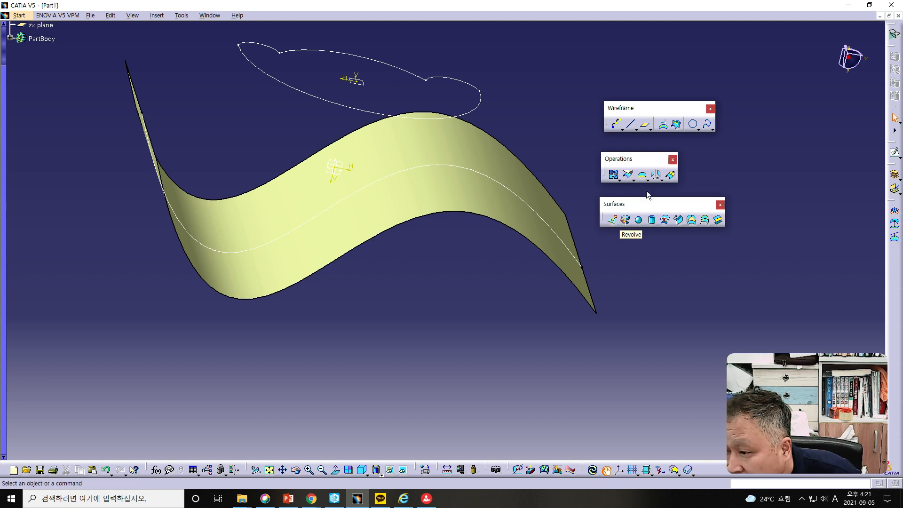
- Create a symmetry of the extruded surface Extrude.1 about the Z Axis, and undo it
{"action": "left_click", "coordinate": [662, 182]}
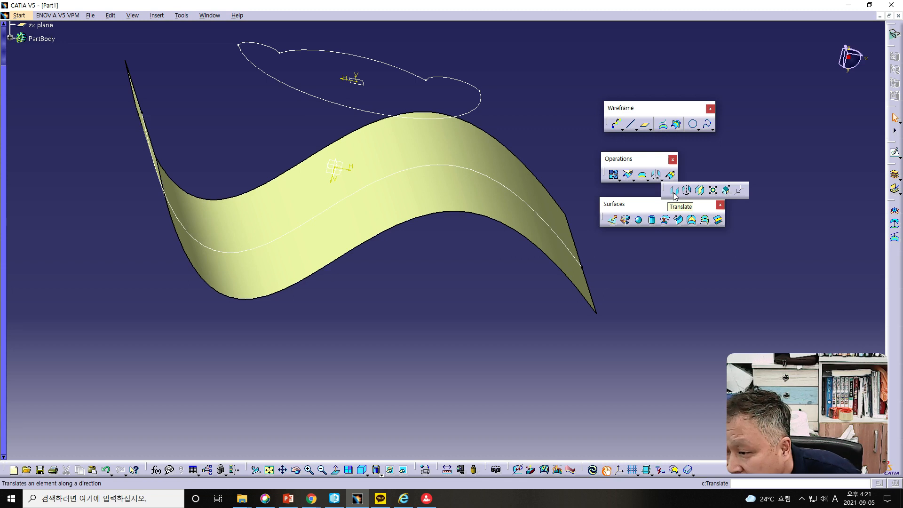
{"action": "left_click", "coordinate": [698, 192]}
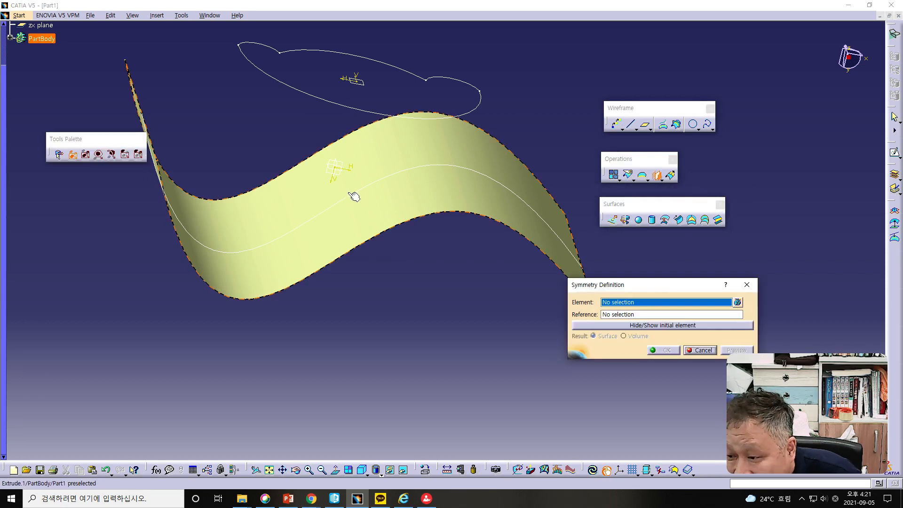
{"action": "left_click", "coordinate": [305, 188]}
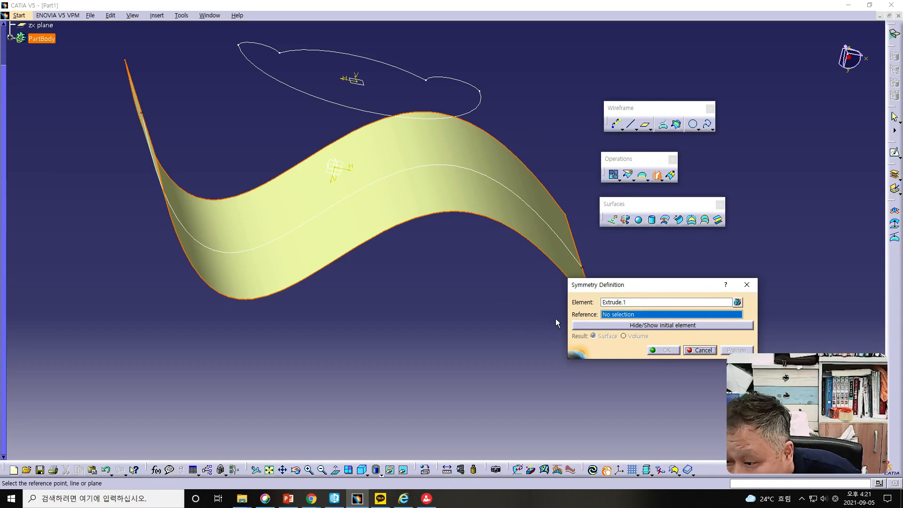
{"action": "middle_click_drag", "start_coordinate": [412, 309], "coordinate": [423, 297]}
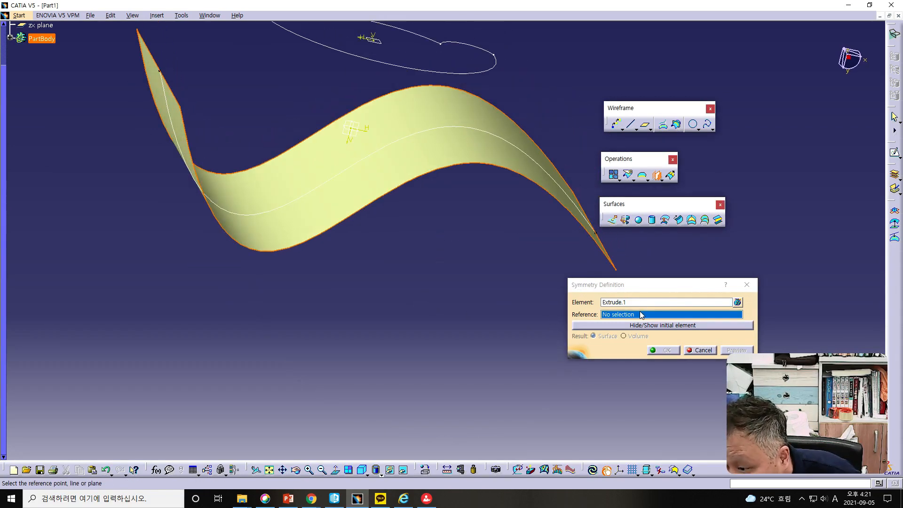
{"action": "right_click", "coordinate": [640, 316]}
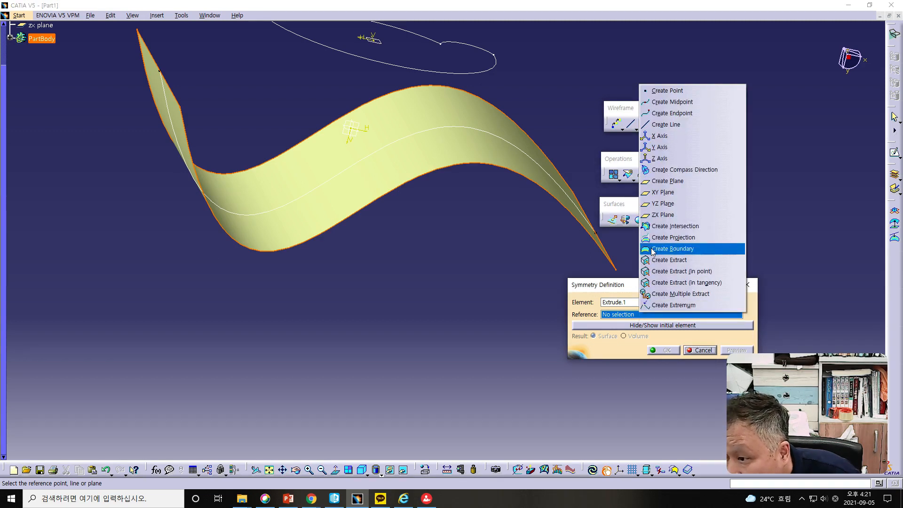
{"action": "left_click", "coordinate": [655, 163]}
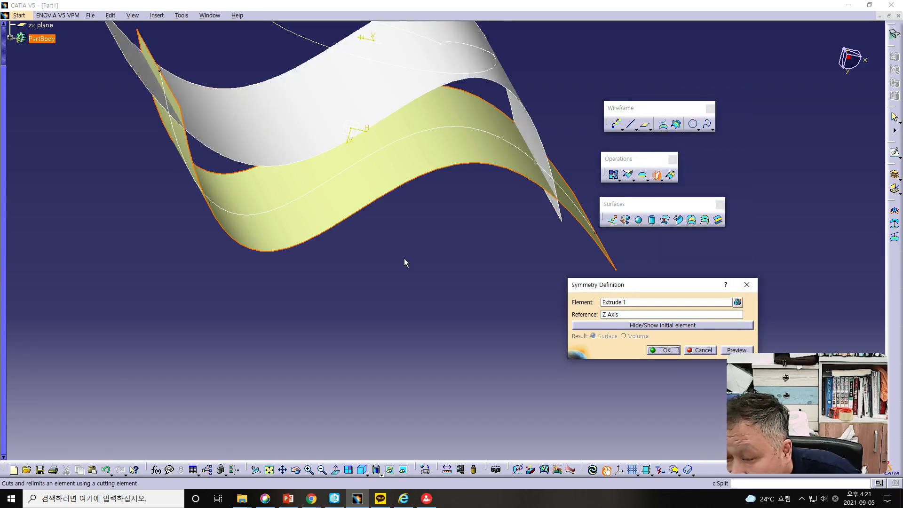
{"action": "middle_click_drag", "start_coordinate": [405, 240], "coordinate": [407, 262]}
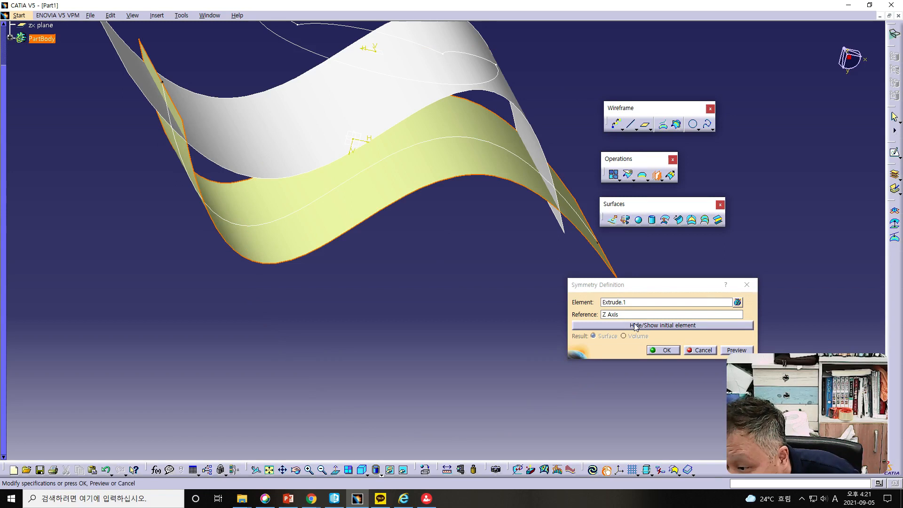
{"action": "middle_click_drag", "start_coordinate": [451, 281], "coordinate": [425, 286]}
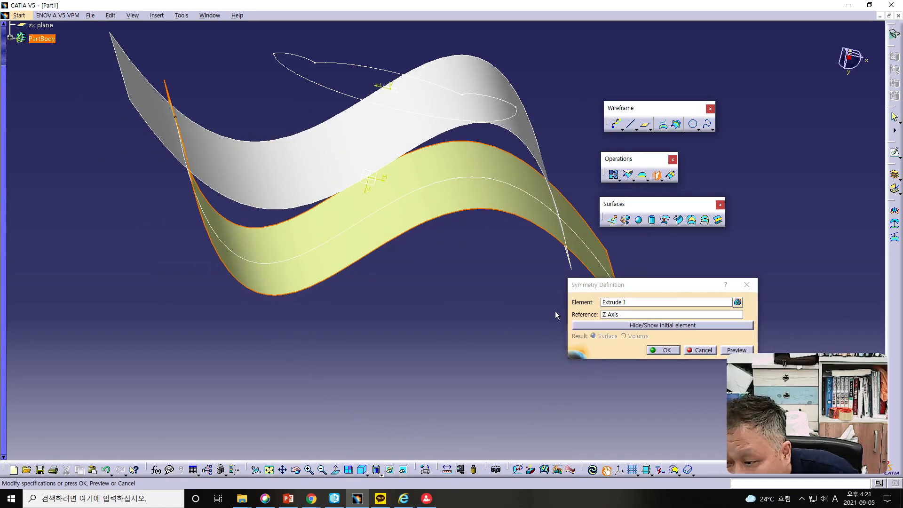
{"action": "left_click", "coordinate": [666, 351]}
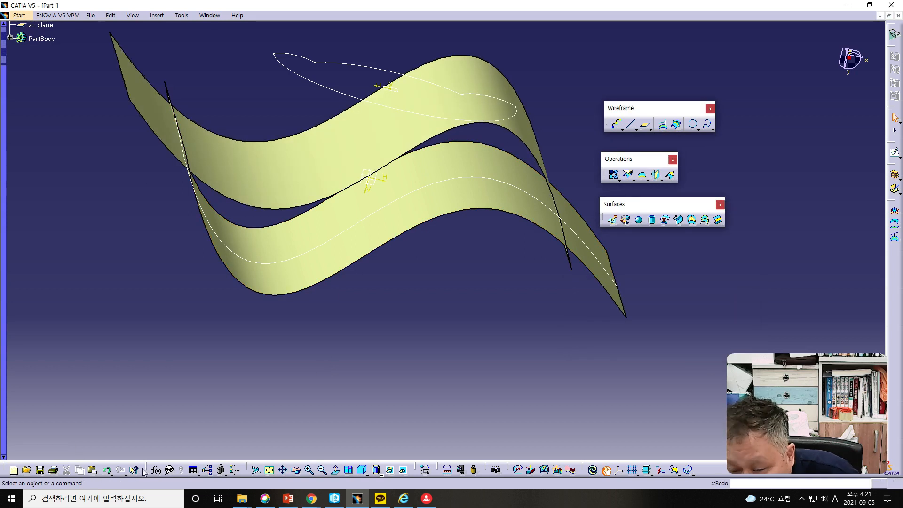
{"action": "middle_click_drag", "start_coordinate": [381, 293], "coordinate": [398, 261]}
{"action": "left_click", "coordinate": [106, 469]}
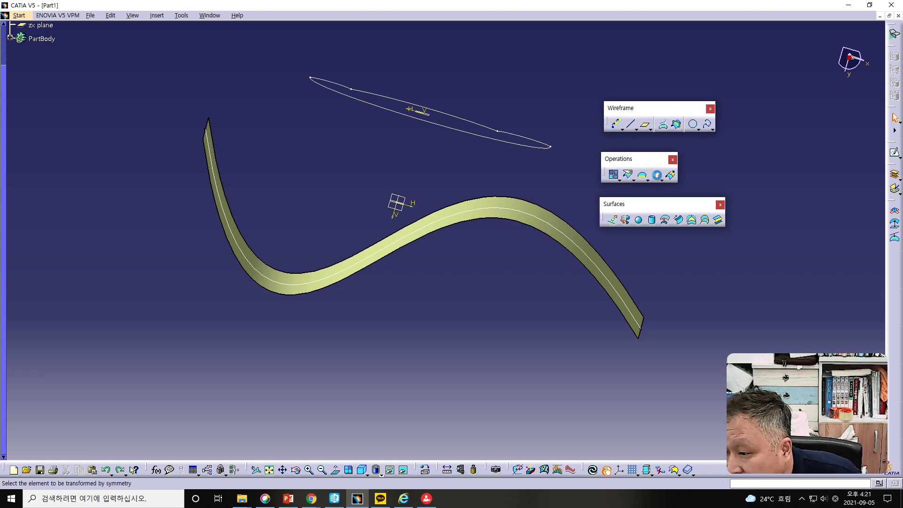
- Try a symmetry of the spline sketch Sketch.1 about the Y Axis, and cancel it
{"action": "left_click", "coordinate": [657, 174]}
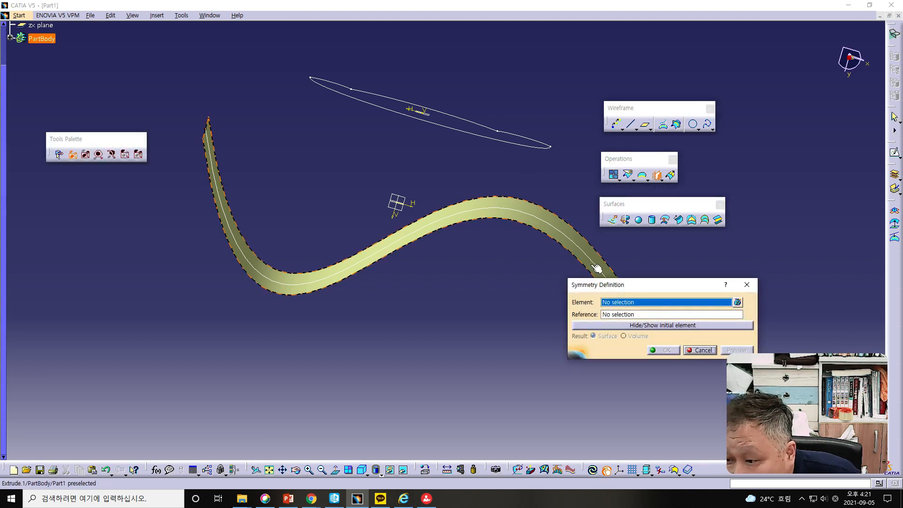
{"action": "left_click", "coordinate": [365, 260]}
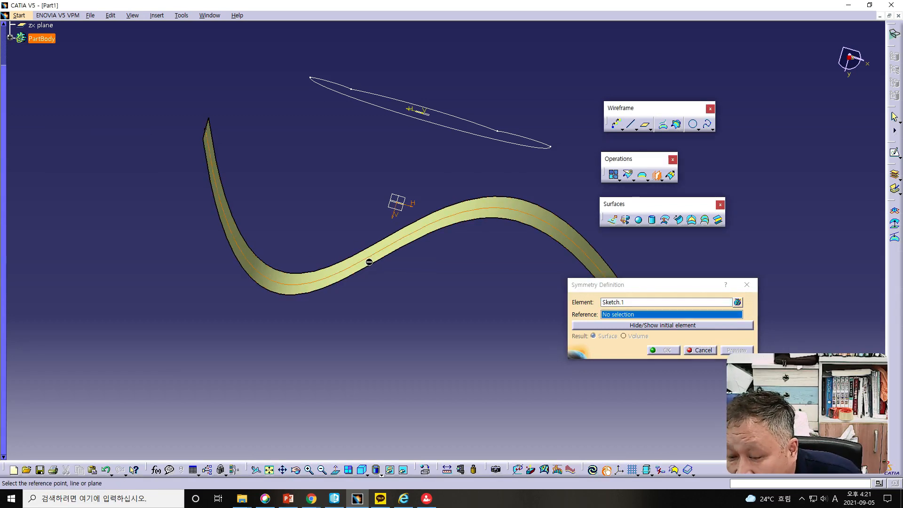
{"action": "mouse_move", "coordinate": [479, 309]}
{"action": "middle_mouse_down"}
{"action": "mouse_move", "coordinate": [465, 290]}
{"action": "mouse_move", "coordinate": [482, 317]}
{"action": "mouse_move", "coordinate": [472, 308]}
{"action": "middle_mouse_up"}
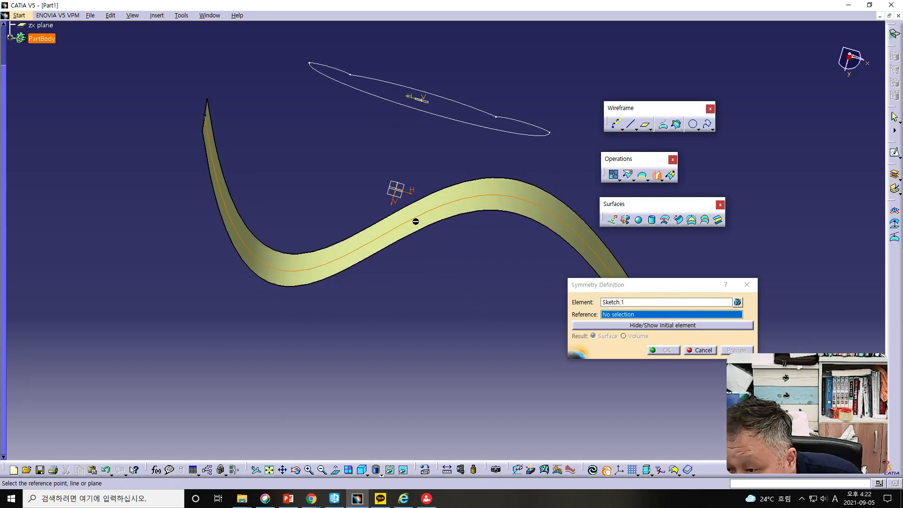
{"action": "mouse_move", "coordinate": [499, 277]}
{"action": "middle_mouse_down"}
{"action": "mouse_move", "coordinate": [502, 256]}
{"action": "mouse_move", "coordinate": [498, 286]}
{"action": "mouse_move", "coordinate": [524, 304]}
{"action": "mouse_move", "coordinate": [508, 283]}
{"action": "middle_mouse_up"}
{"action": "right_click", "coordinate": [612, 314]}
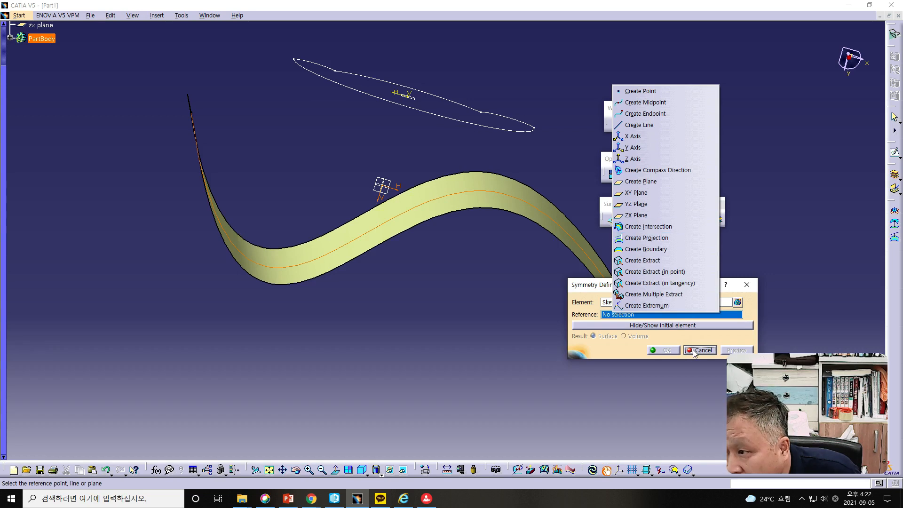
{"action": "left_click", "coordinate": [653, 149]}
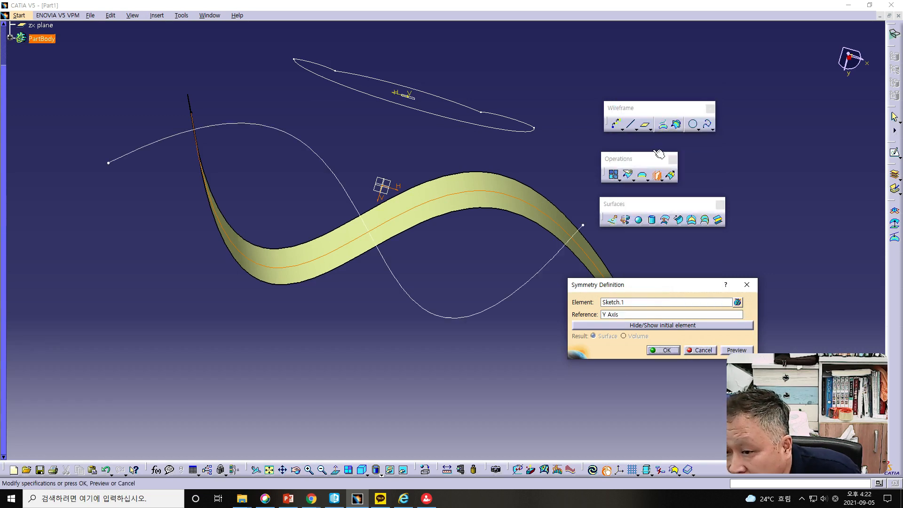
{"action": "left_click", "coordinate": [702, 350]}
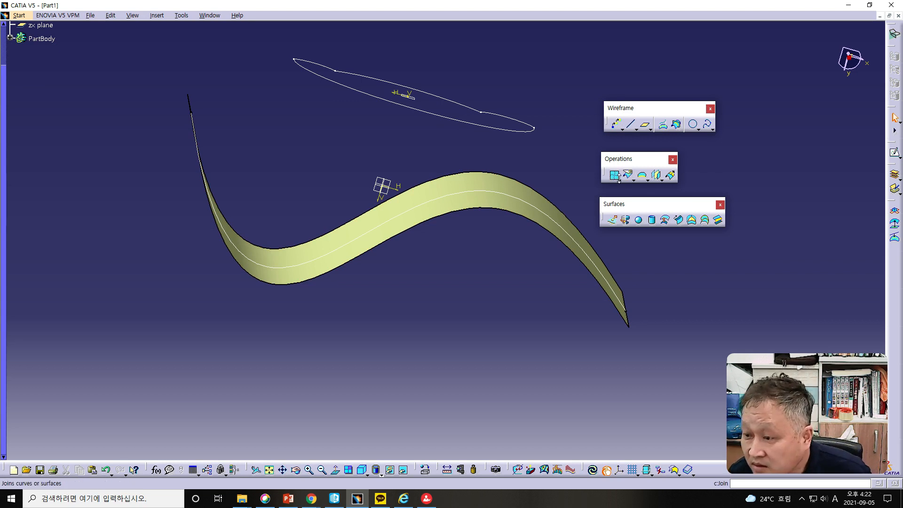
- Try a symmetry of the extruded surface Extrude.1 about the X Axis, and cancel it
{"action": "left_click", "coordinate": [656, 175]}
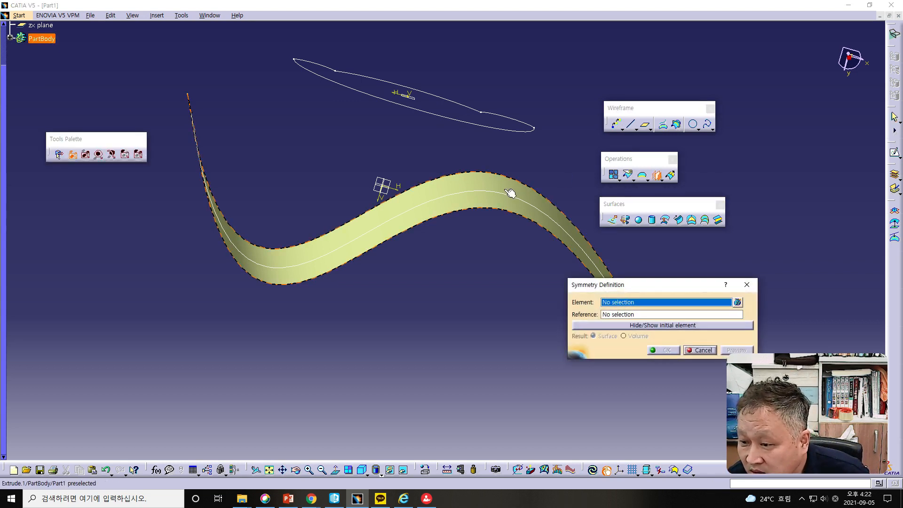
{"action": "left_click", "coordinate": [508, 191]}
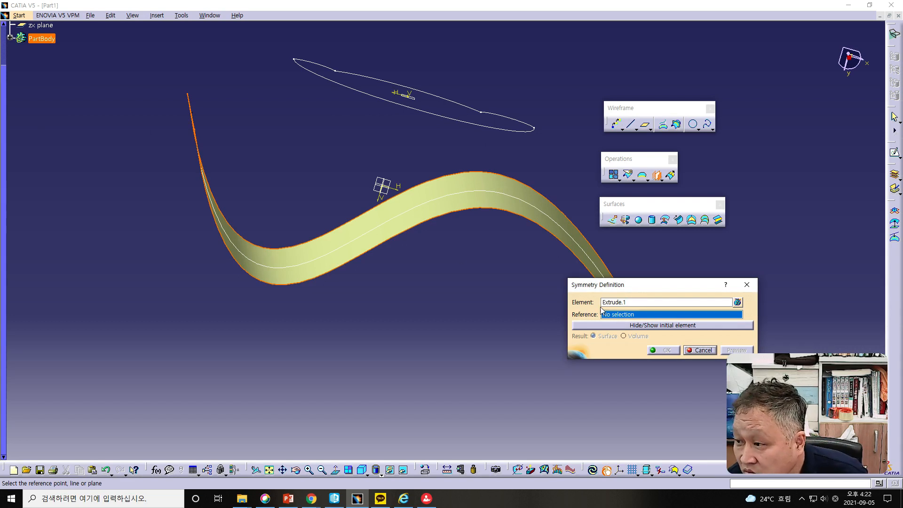
{"action": "right_click", "coordinate": [623, 317]}
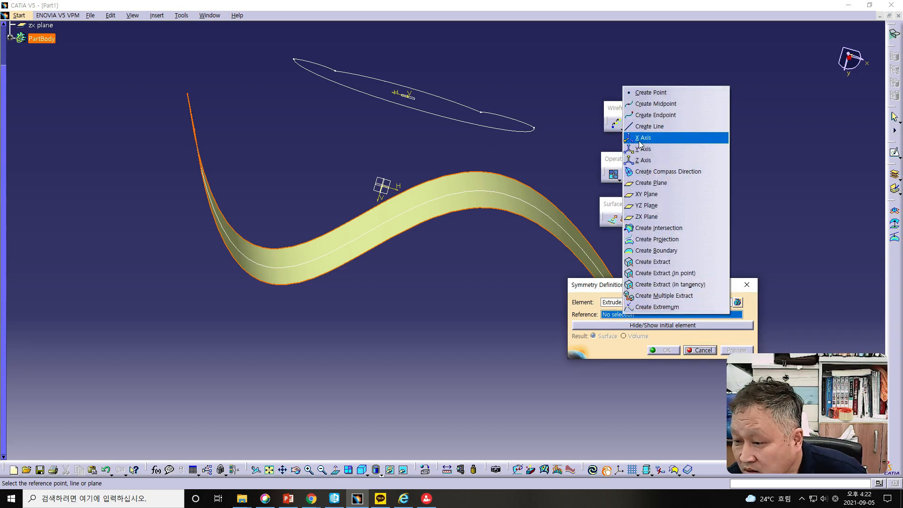
{"action": "left_click", "coordinate": [642, 138]}
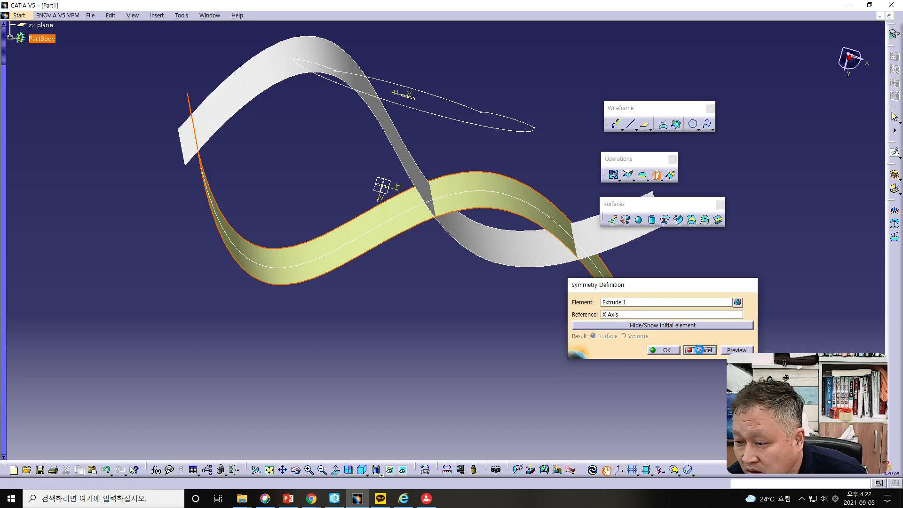
{"action": "left_click", "coordinate": [700, 351]}
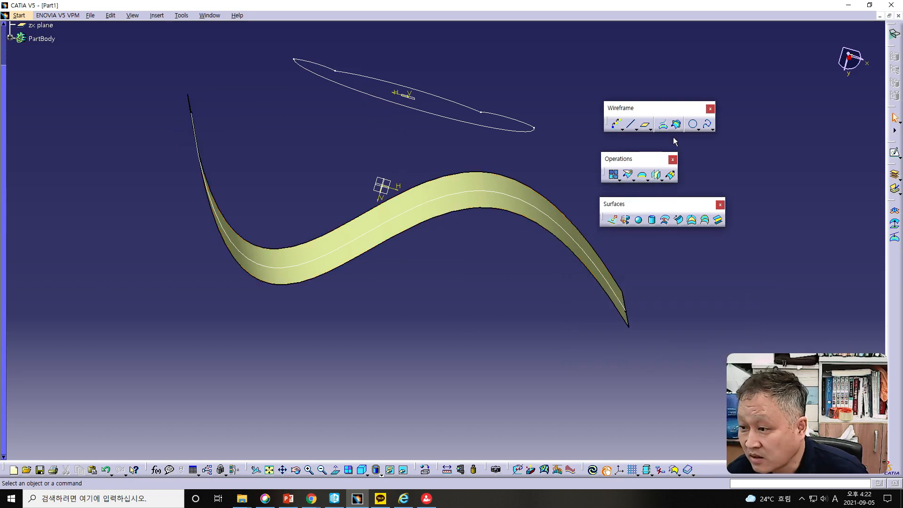
- Preview a translation of the extruded surface Extrude.1 by 50 mm along the Z Component
{"action": "left_click", "coordinate": [659, 182]}
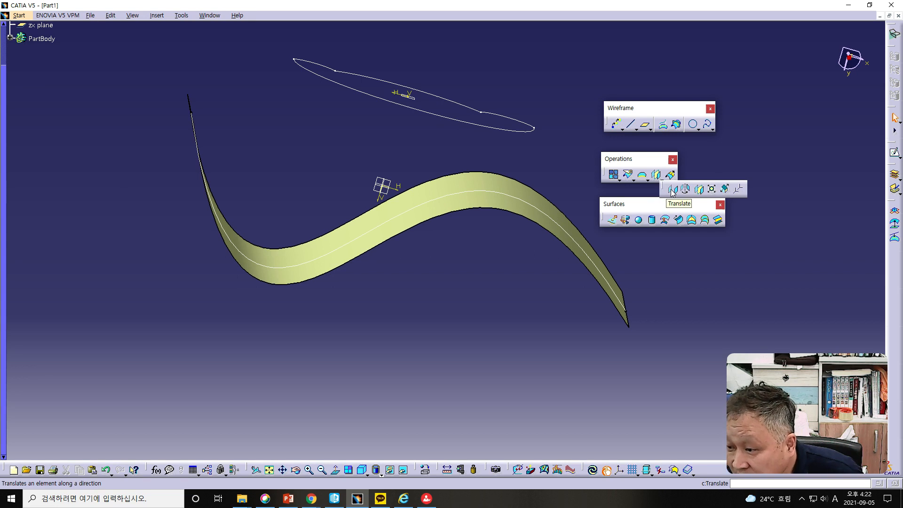
{"action": "left_click", "coordinate": [673, 191]}
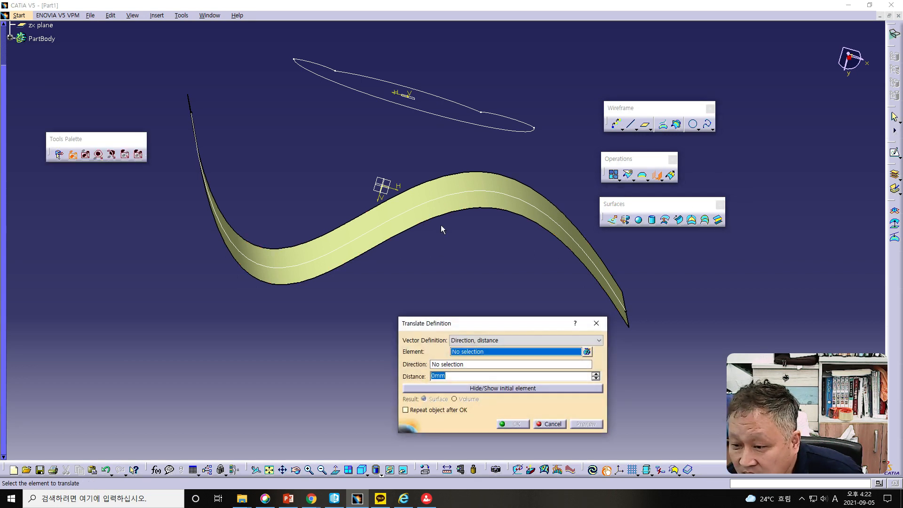
{"action": "left_click", "coordinate": [444, 207]}
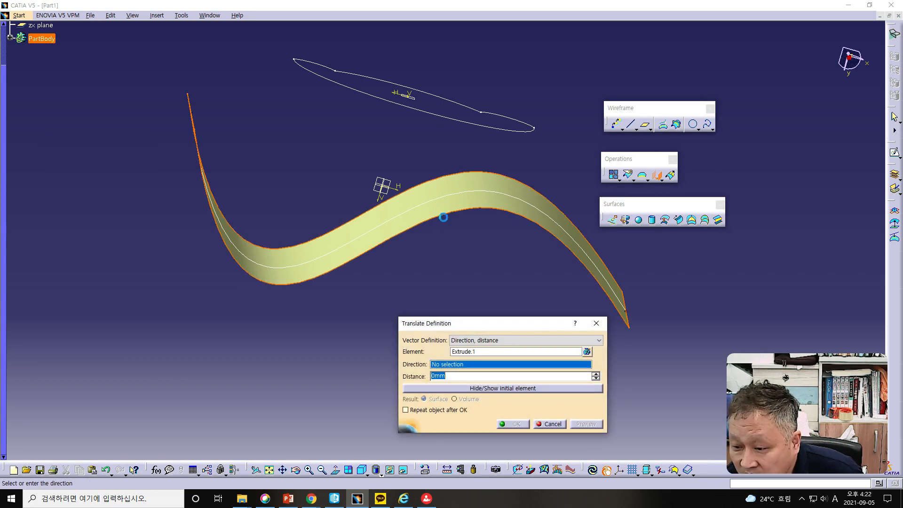
{"action": "right_click", "coordinate": [458, 368]}
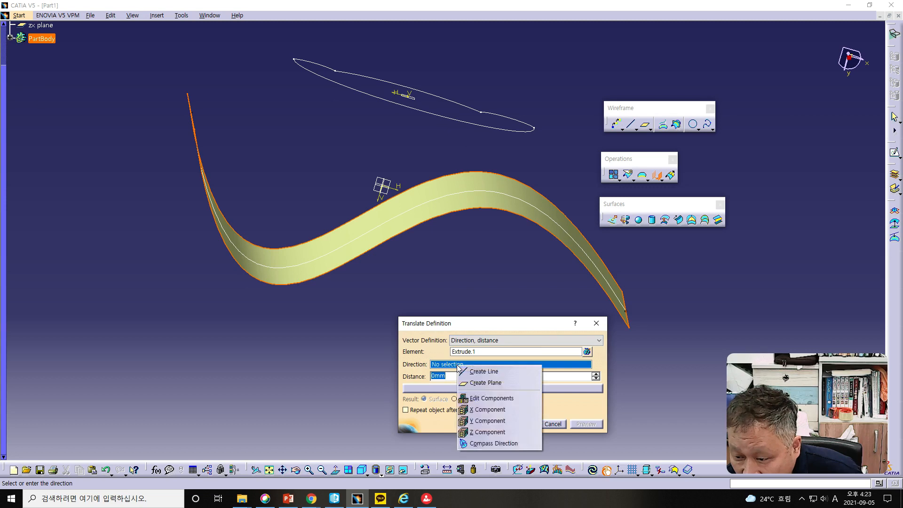
{"action": "left_click", "coordinate": [486, 430]}
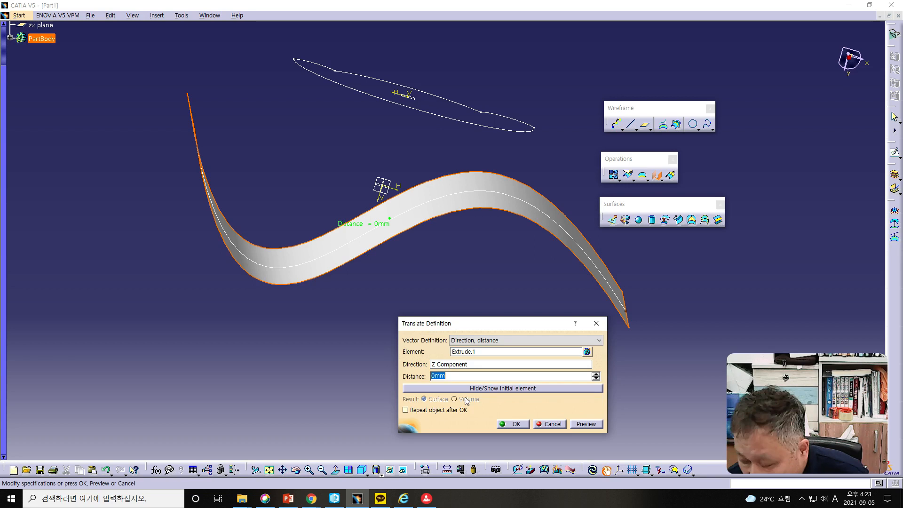
{"action": "type", "text": "5"}
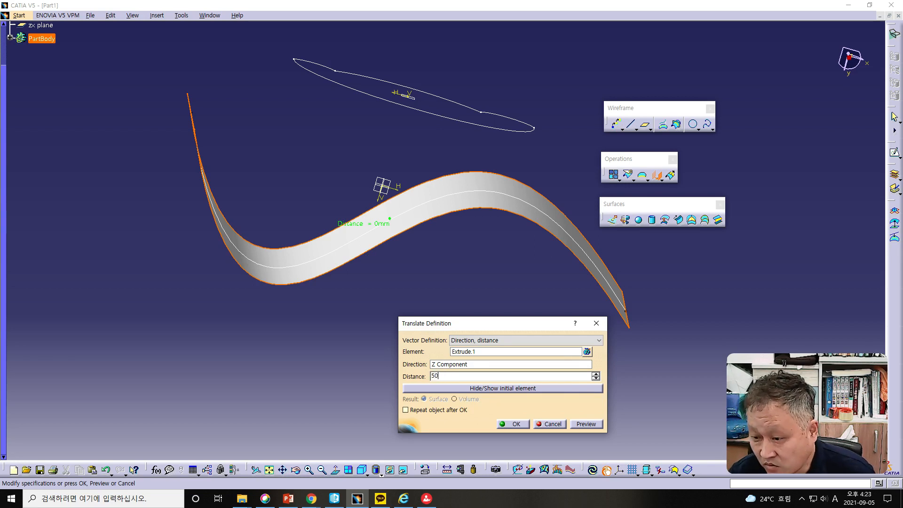
{"action": "type", "text": "0"}
{"action": "left_click", "coordinate": [578, 424]}
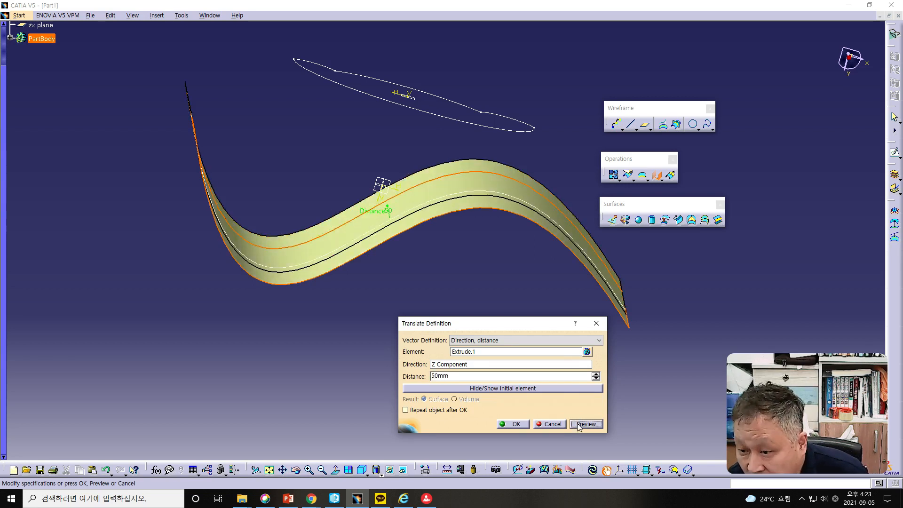
{"action": "mouse_move", "coordinate": [429, 288]}
{"action": "middle_mouse_down"}
{"action": "mouse_move", "coordinate": [435, 254]}
{"action": "mouse_move", "coordinate": [433, 285]}
{"action": "mouse_move", "coordinate": [522, 338]}
{"action": "mouse_move", "coordinate": [467, 300]}
{"action": "middle_mouse_up"}
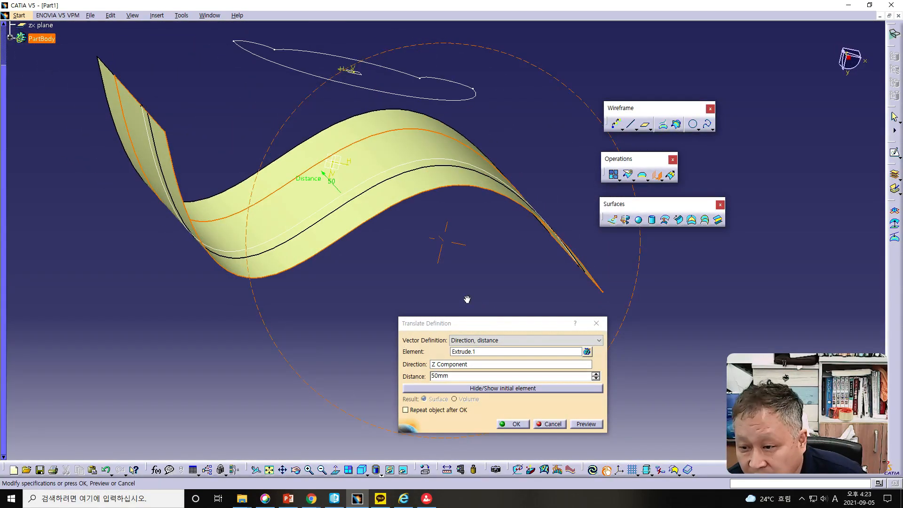
- Change the translation direction to the Y Component and create the translated surface
{"action": "left_click", "coordinate": [450, 367]}
{"action": "right_click", "coordinate": [451, 367]}
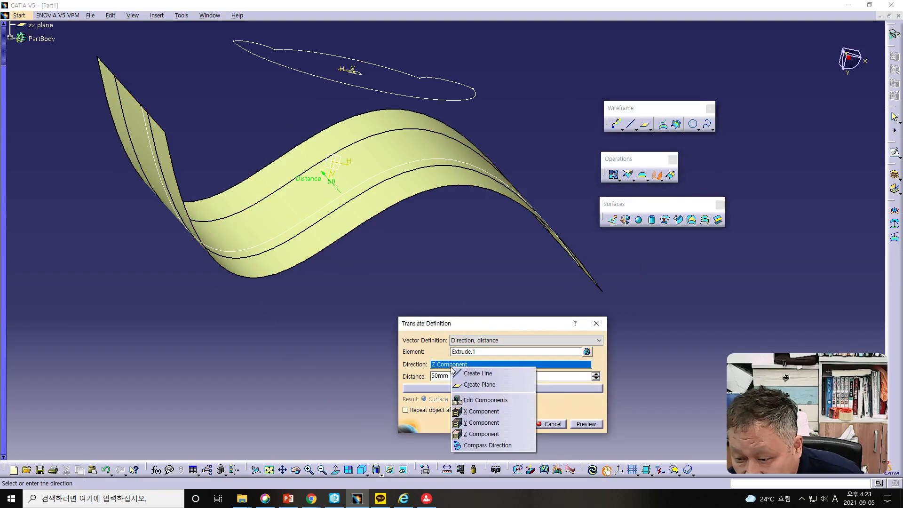
{"action": "left_click", "coordinate": [468, 423]}
{"action": "middle_click_drag", "start_coordinate": [464, 288], "coordinate": [443, 268]}
{"action": "left_click", "coordinate": [509, 424]}
- Preview a normal projection of the closed arc sketch Sketch.2 onto Extrude.1 with Nearest solution off and no smoothing
{"action": "left_click", "coordinate": [663, 125]}
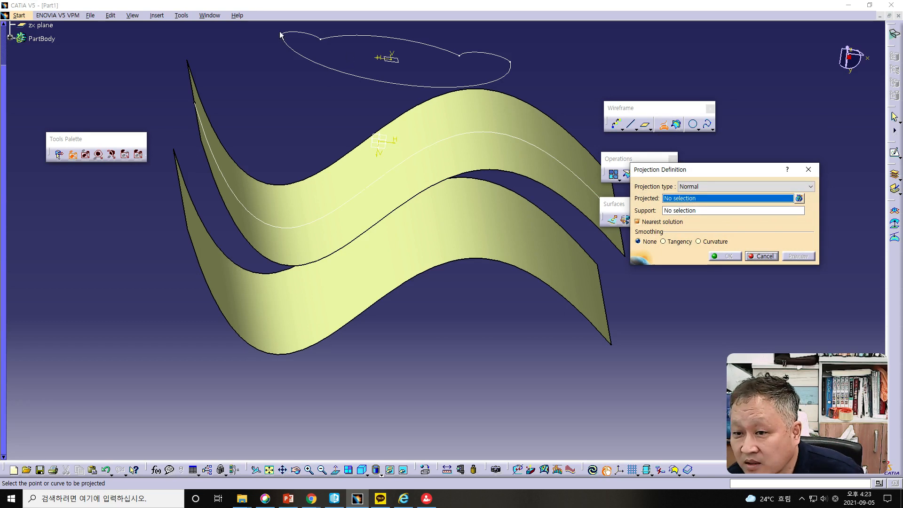
{"action": "left_click", "coordinate": [320, 65]}
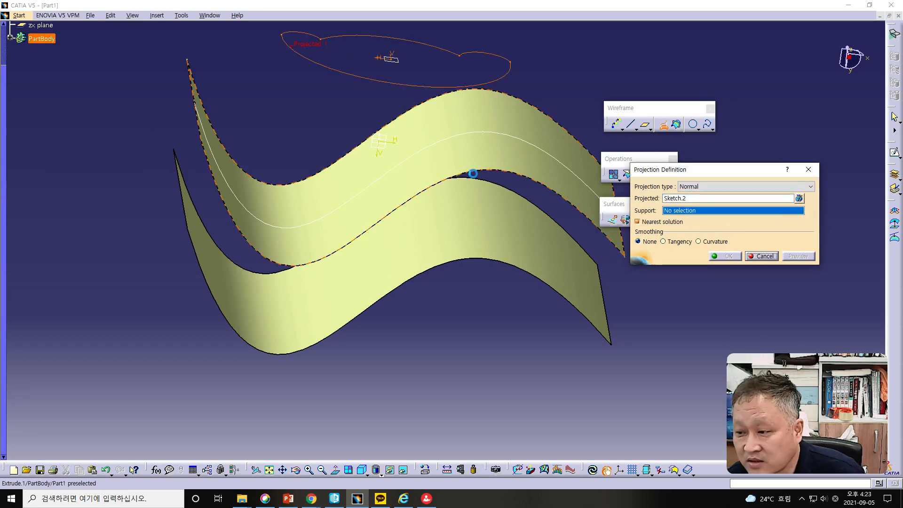
{"action": "left_click", "coordinate": [637, 222]}
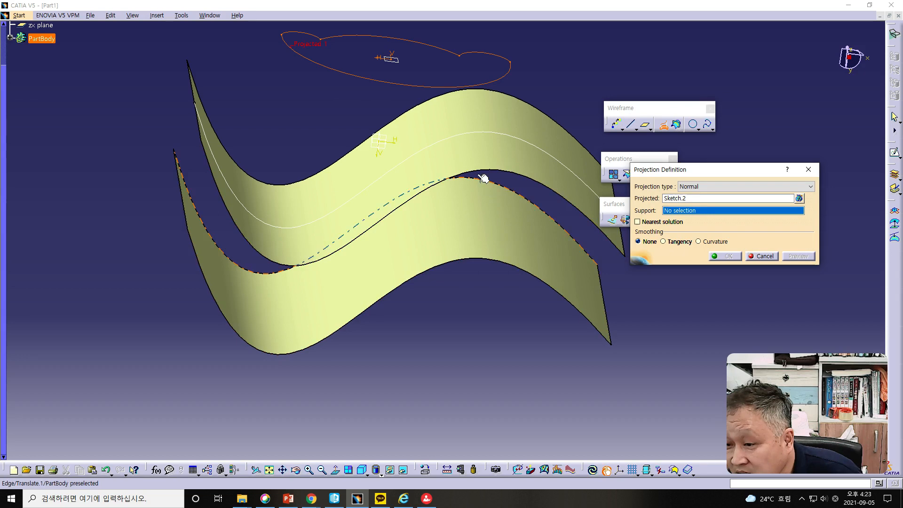
{"action": "left_click", "coordinate": [469, 145]}
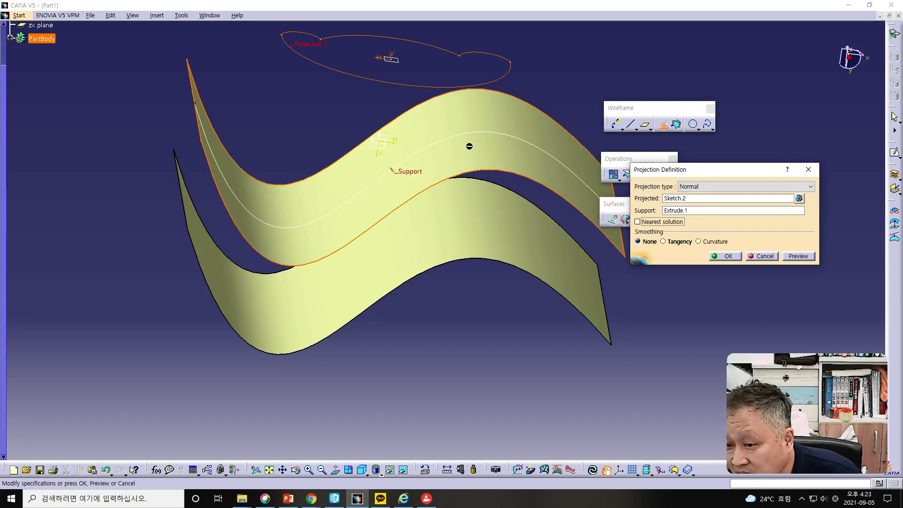
{"action": "left_click", "coordinate": [798, 256]}
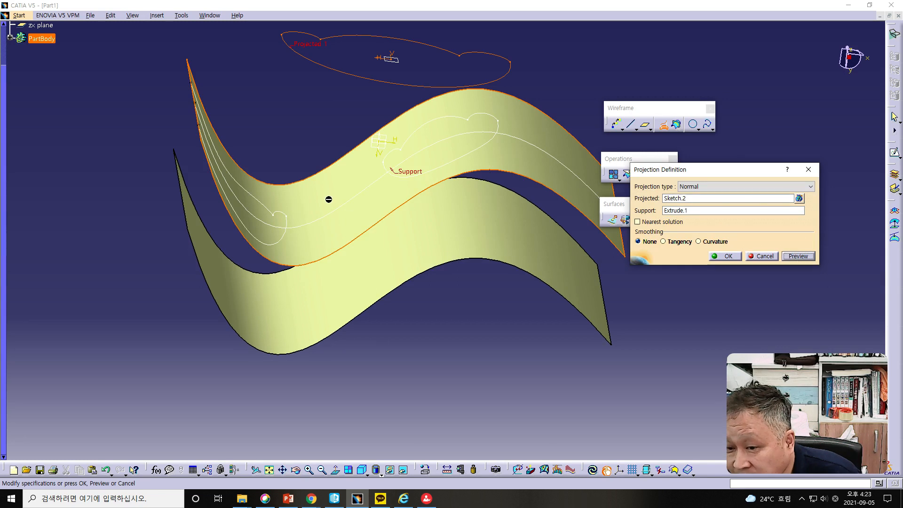
{"action": "middle_click_drag", "start_coordinate": [436, 221], "coordinate": [425, 207]}
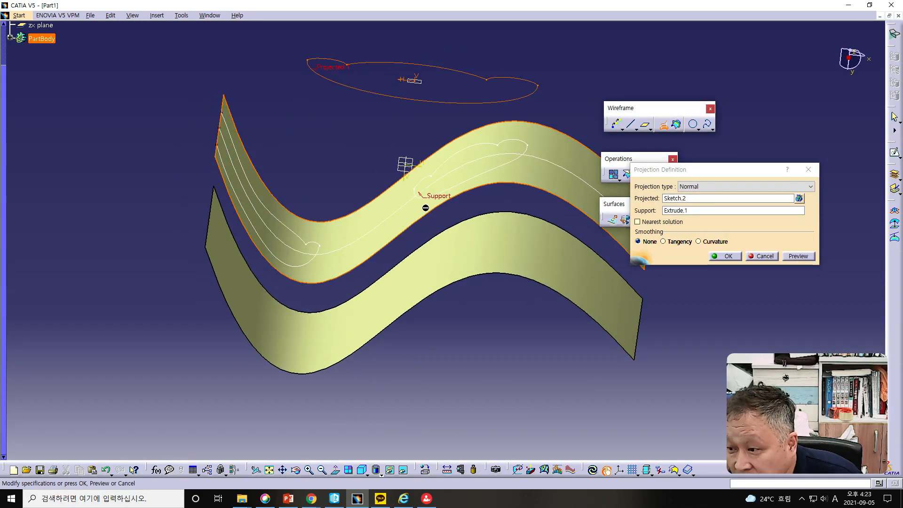
- Replace the projection support with the translated surface Translate.1 and preview the result
{"action": "left_click", "coordinate": [693, 215]}
{"action": "left_click", "coordinate": [522, 250]}
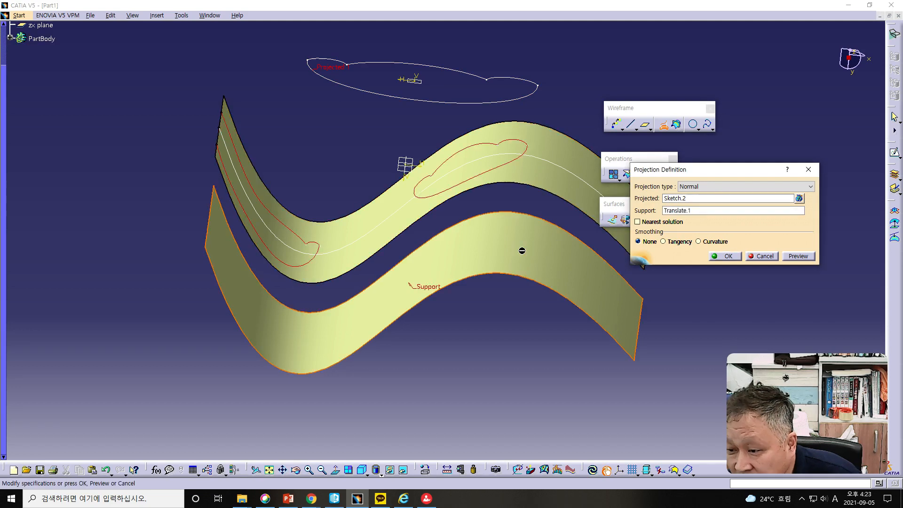
{"action": "left_click", "coordinate": [798, 256]}
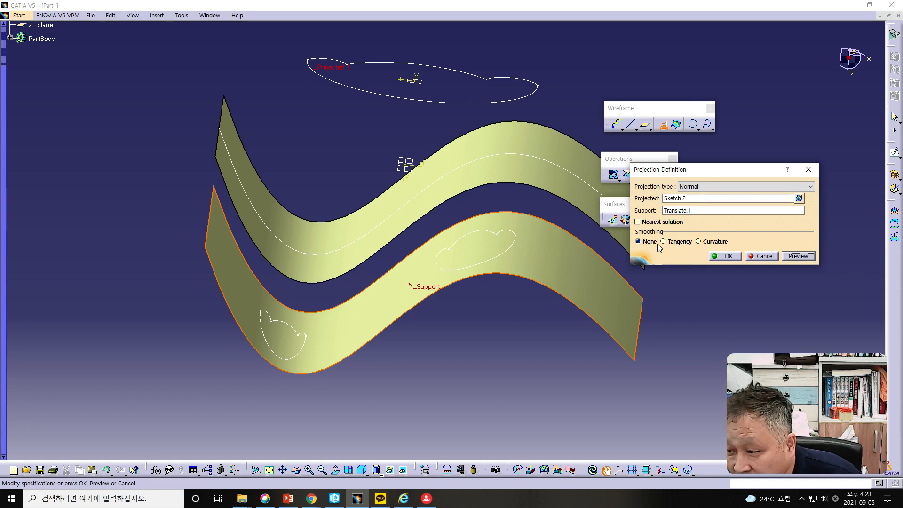
- Enable Nearest solution for the projection onto Translate.1 and preview it
{"action": "left_click", "coordinate": [638, 222]}
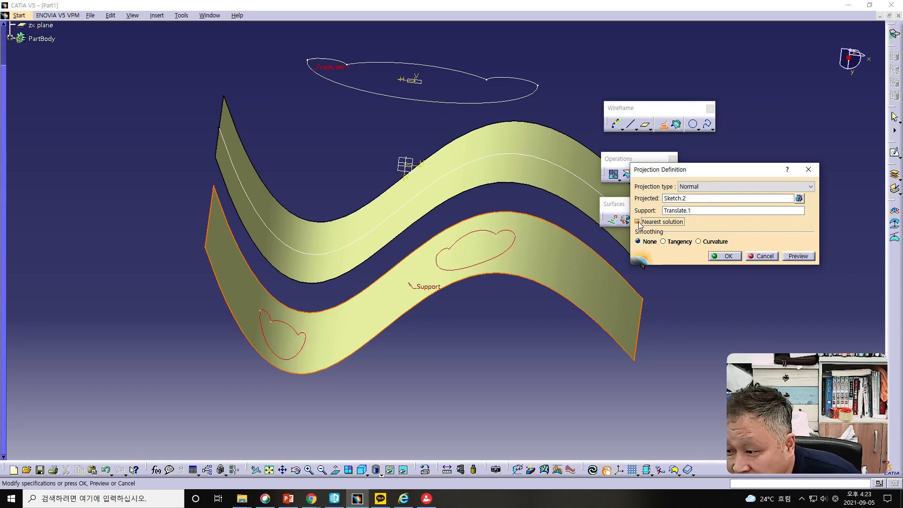
{"action": "left_click", "coordinate": [792, 256]}
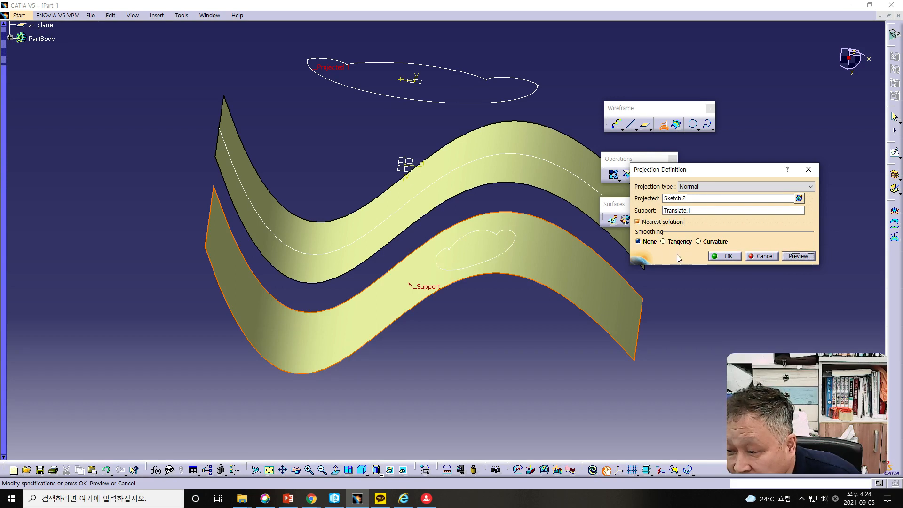
{"action": "middle_click_drag", "start_coordinate": [539, 259], "coordinate": [578, 272]}
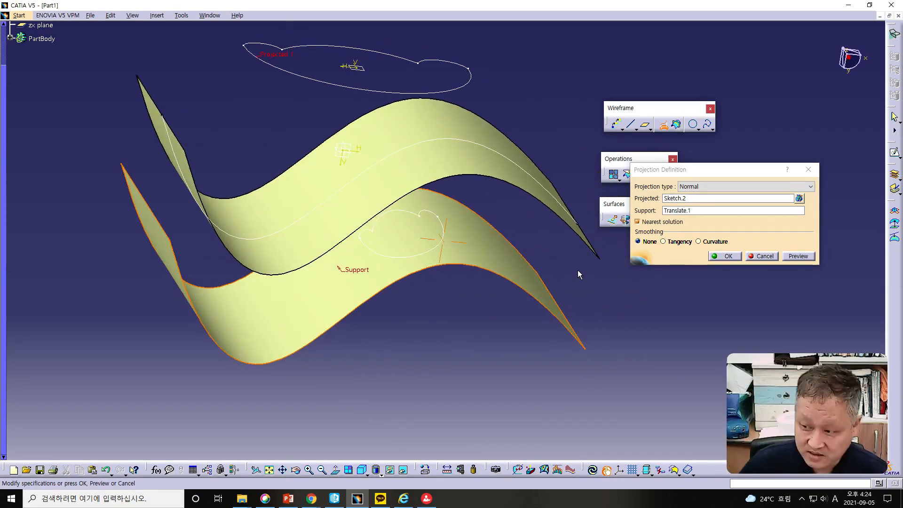
- Disable Nearest solution, preview and accept the projection, and choose to keep only one sub-element using a Near/Far
{"action": "left_click", "coordinate": [637, 221]}
{"action": "left_click", "coordinate": [807, 258]}
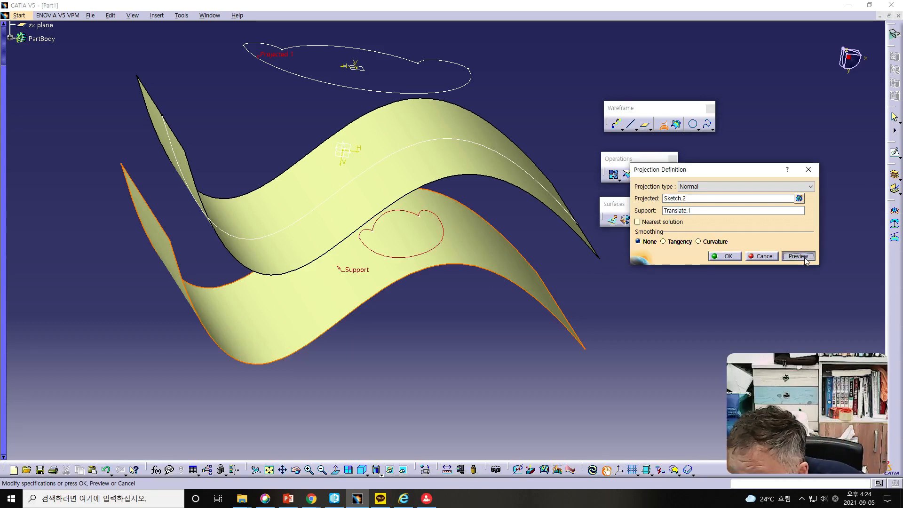
{"action": "mouse_move", "coordinate": [506, 260]}
{"action": "middle_mouse_down"}
{"action": "mouse_move", "coordinate": [489, 264]}
{"action": "mouse_move", "coordinate": [485, 246]}
{"action": "middle_mouse_up"}
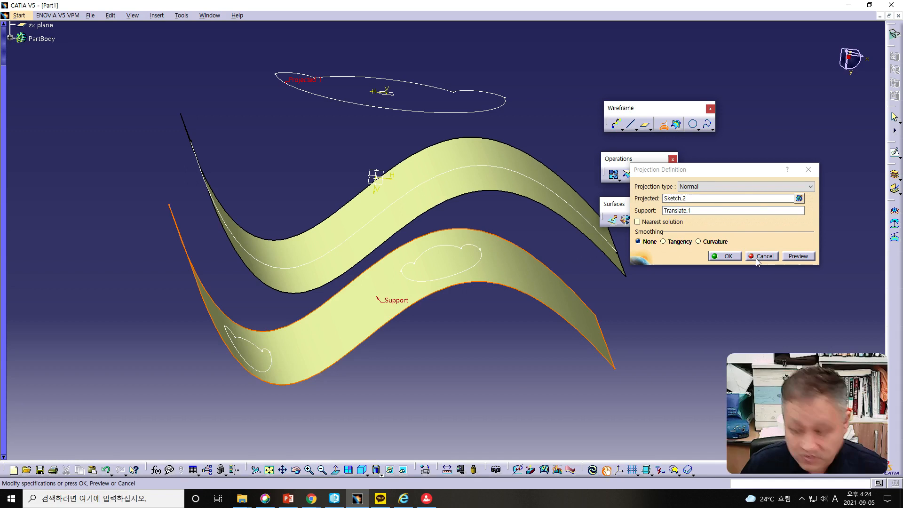
{"action": "left_click", "coordinate": [728, 256]}
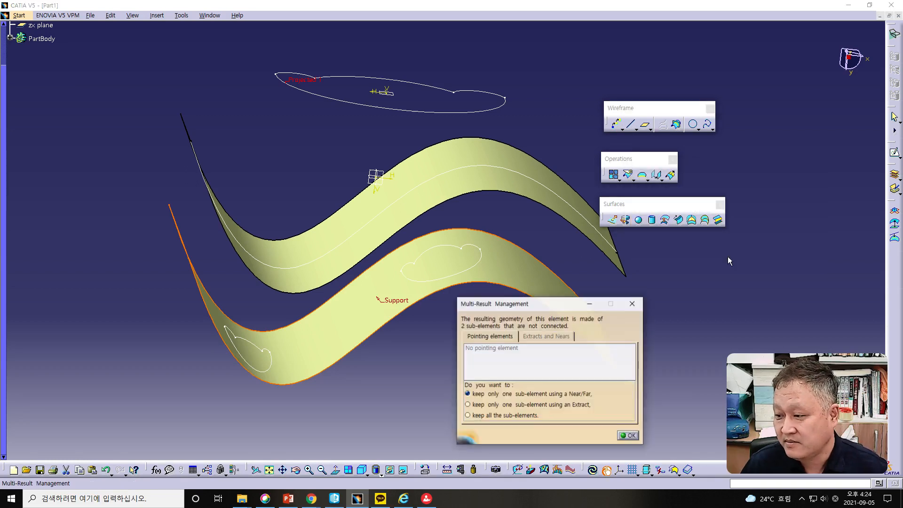
{"action": "left_click", "coordinate": [631, 436]}
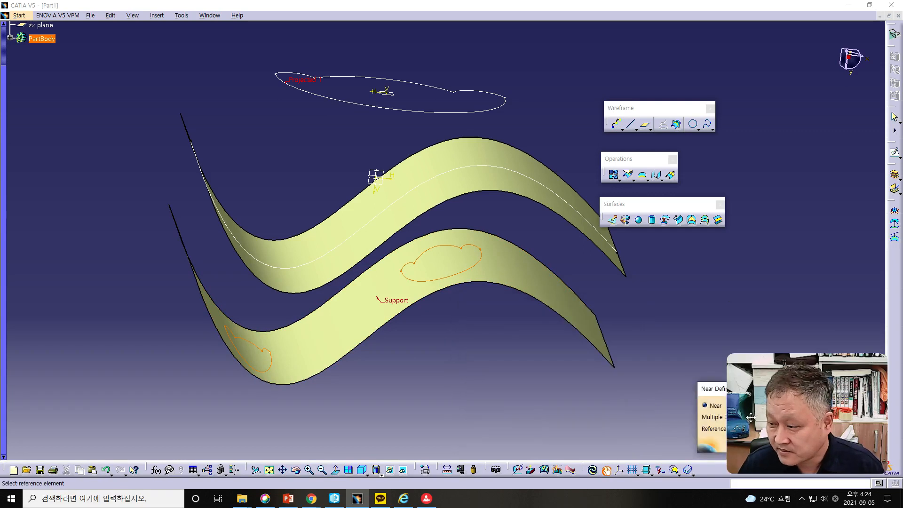